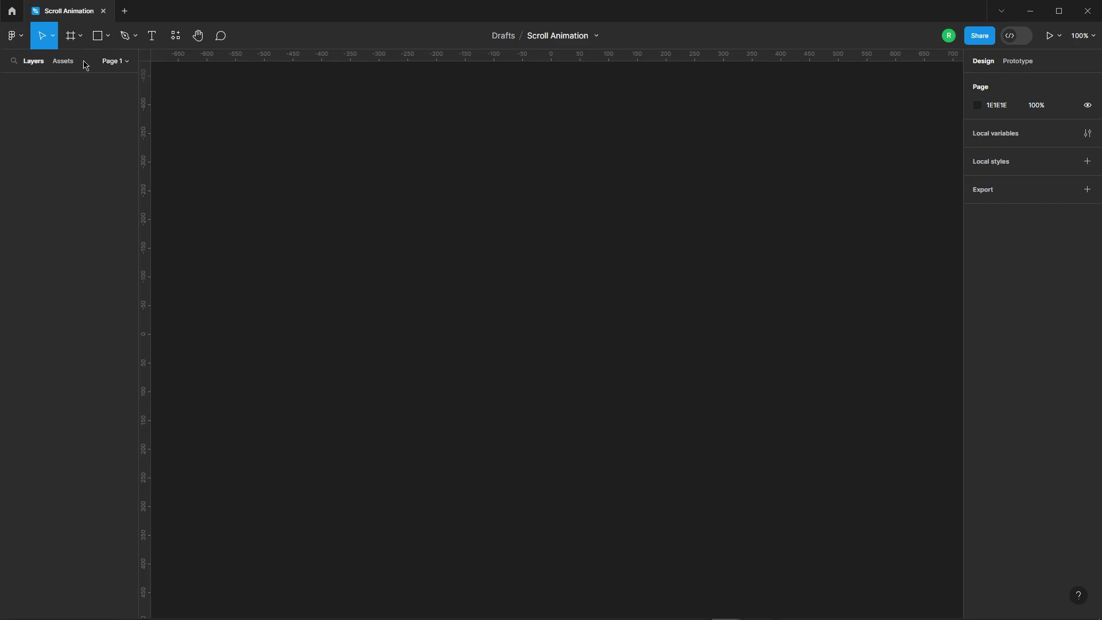
Draw a square frame on the empty canvas and set its size to 120 × 120.
key(f)
drag(468, 182, 537, 232)
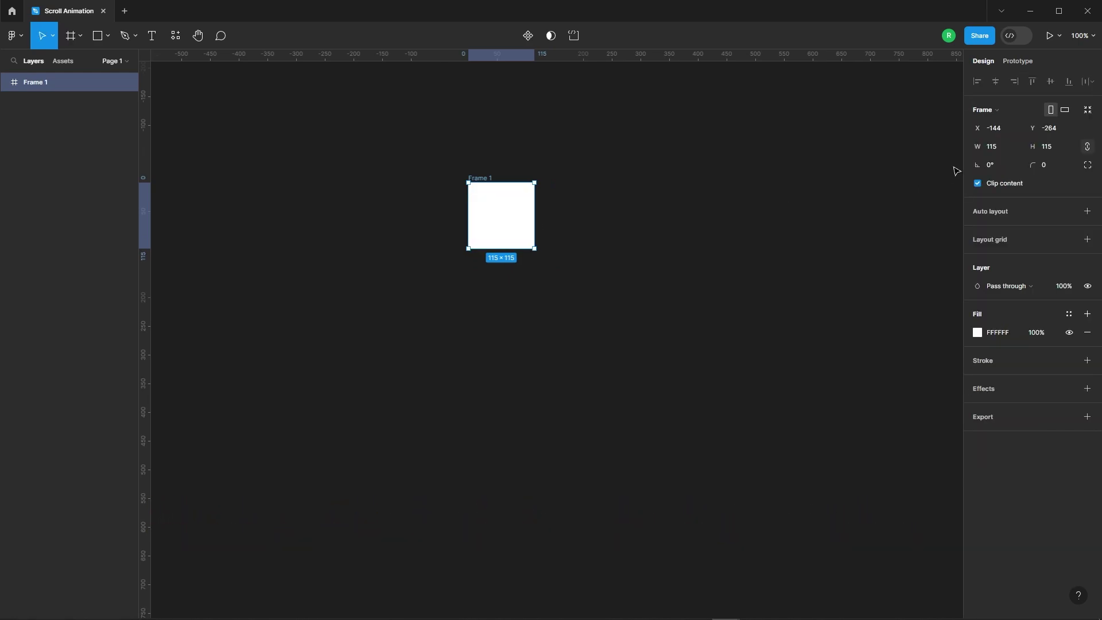
key(shift+2)
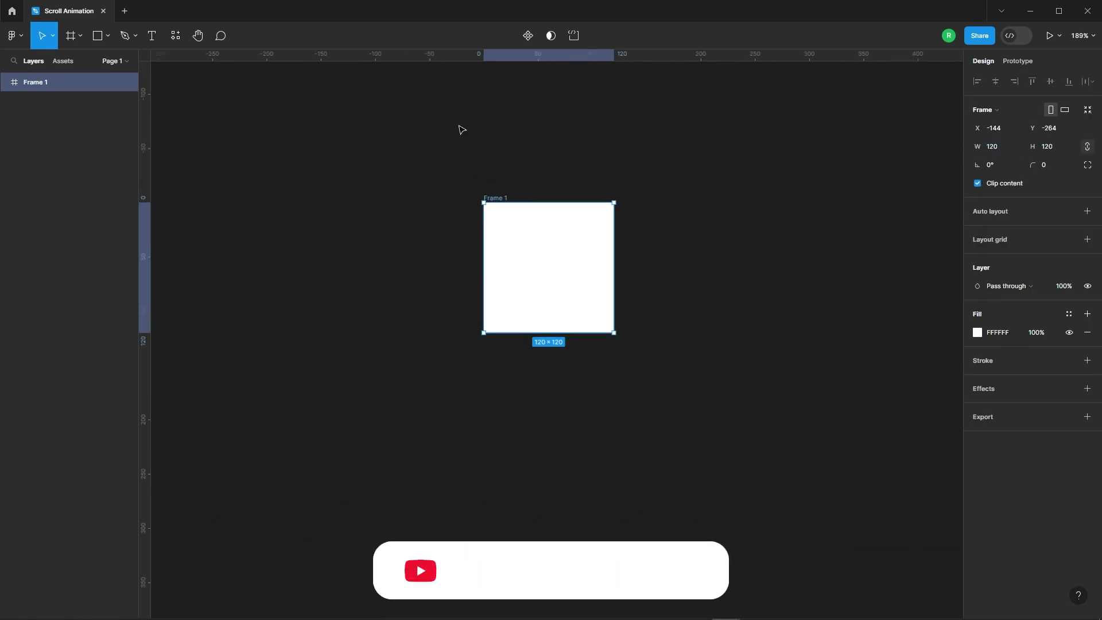
click(174, 83)
Add an ellipse to the frame, resize it to 10 × 10, and move it near the frame's middle.
click(107, 36)
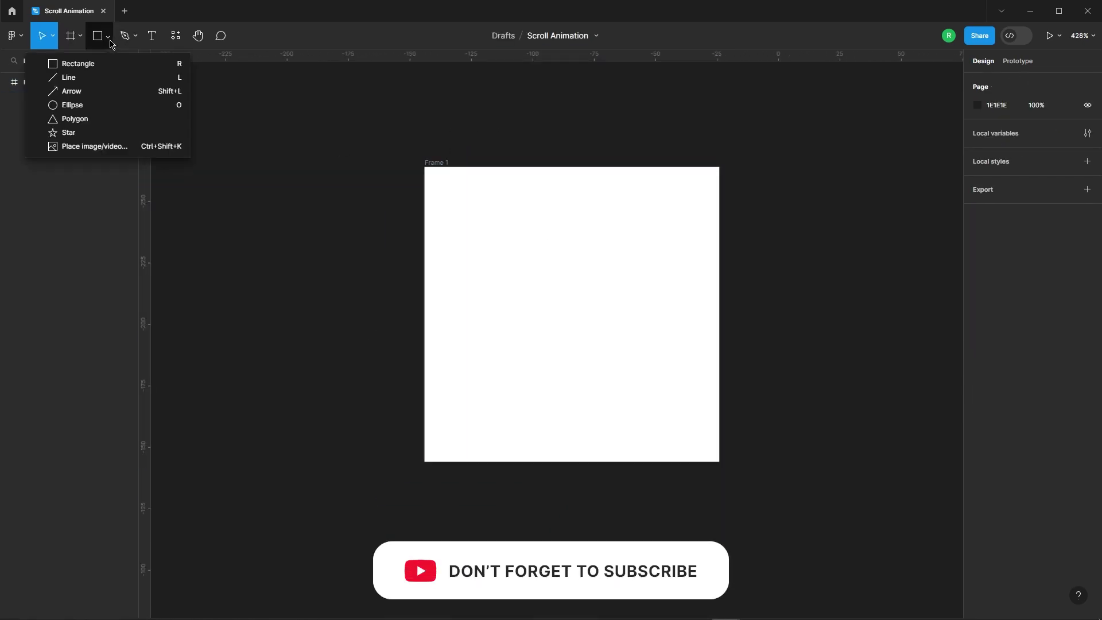
click(86, 106)
click(551, 299)
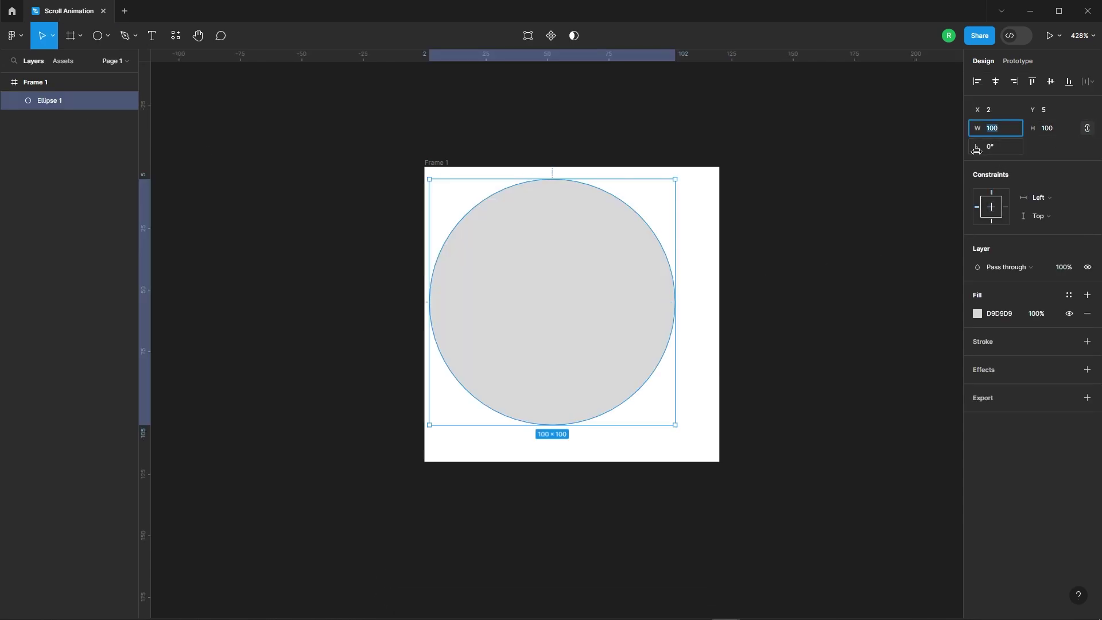
text(10)
key(Return)
drag(444, 194, 566, 301)
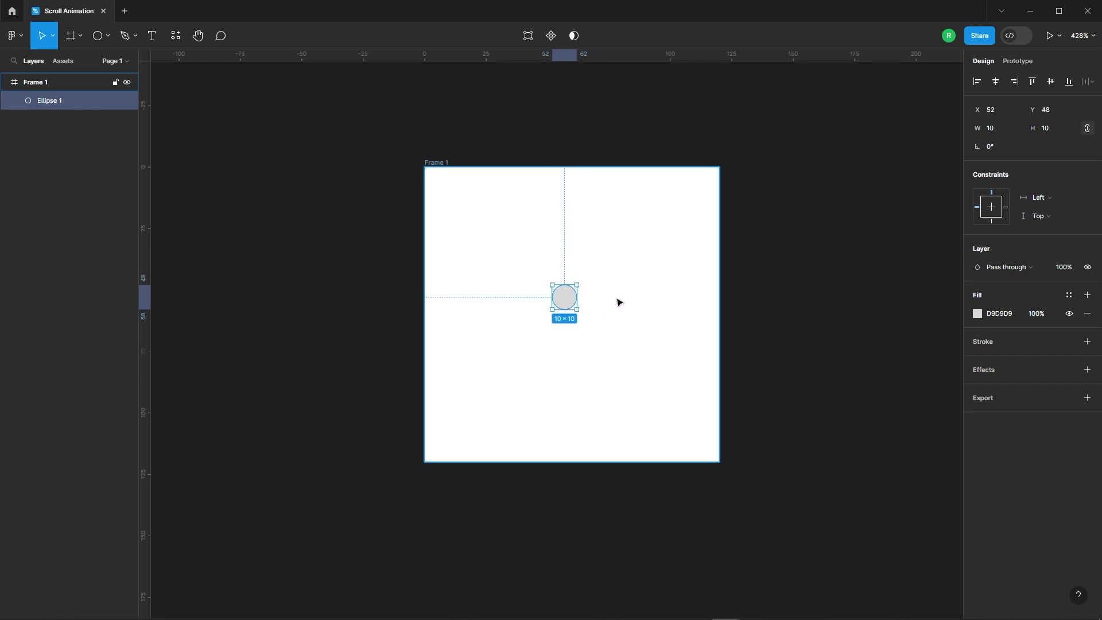
Add a black inside stroke of weight 1 to the small circle and remove its fill.
scroll(618, 299, up, 3)
click(1048, 356)
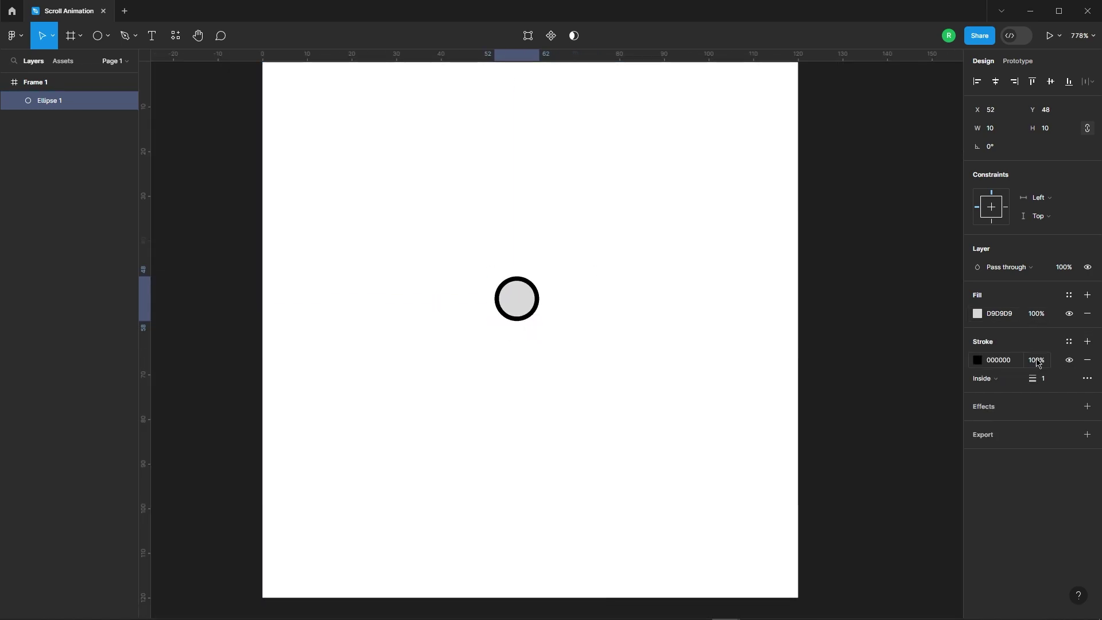
click(1087, 314)
ctrl+scroll(574, 304, down, 1)
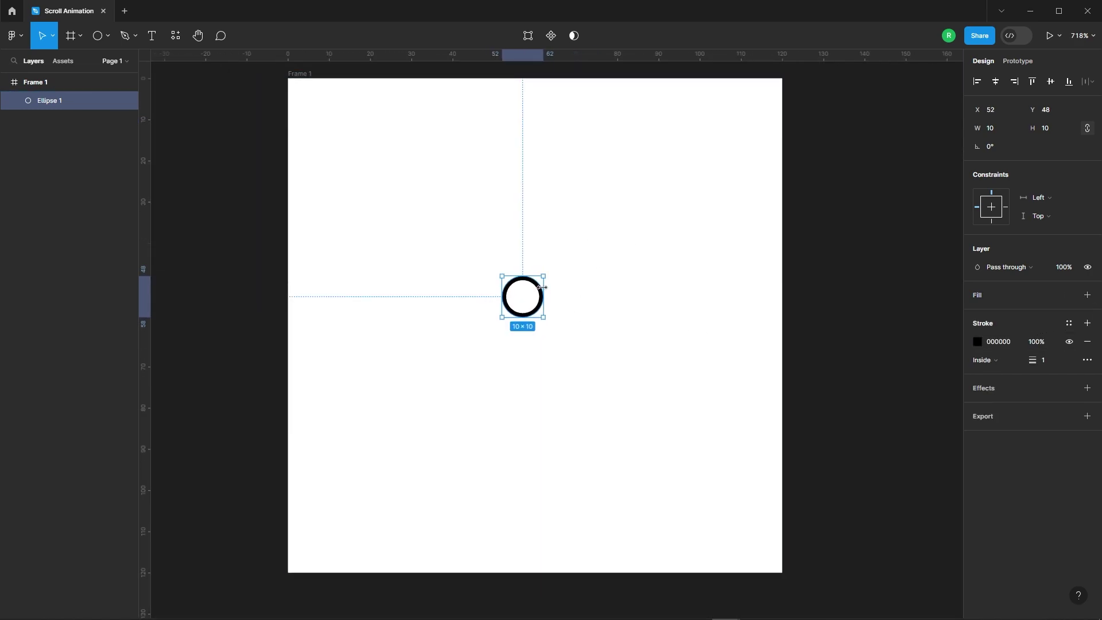
Center the small ring horizontally and vertically in the frame and set its stroke opacity to 30%.
drag(536, 289, 546, 288)
click(996, 82)
click(1051, 82)
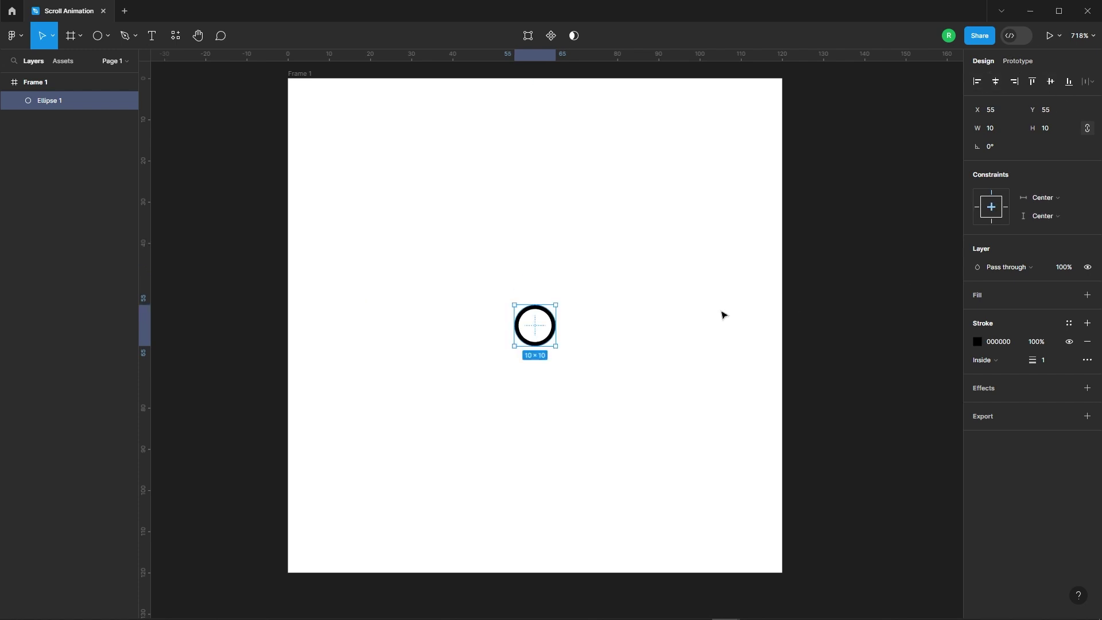
ctrl+scroll(481, 244, down, 1)
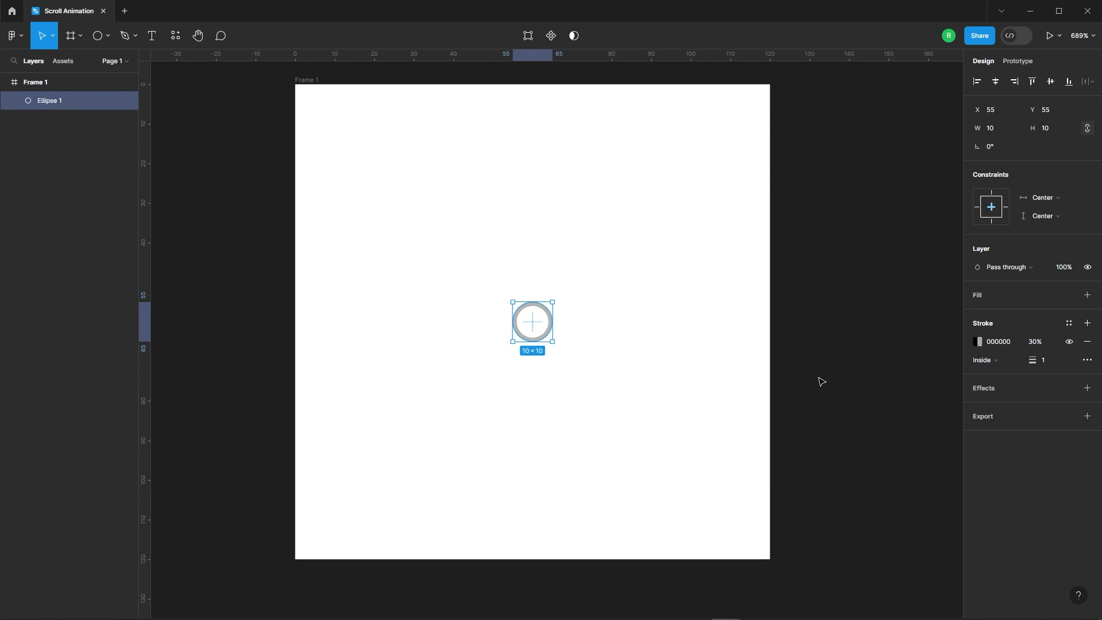
Duplicate the small ring, enlarge the copy to 22 × 22 around the same center, and give it a stroke of 100% opacity and weight 2.
key(ctrl+d)
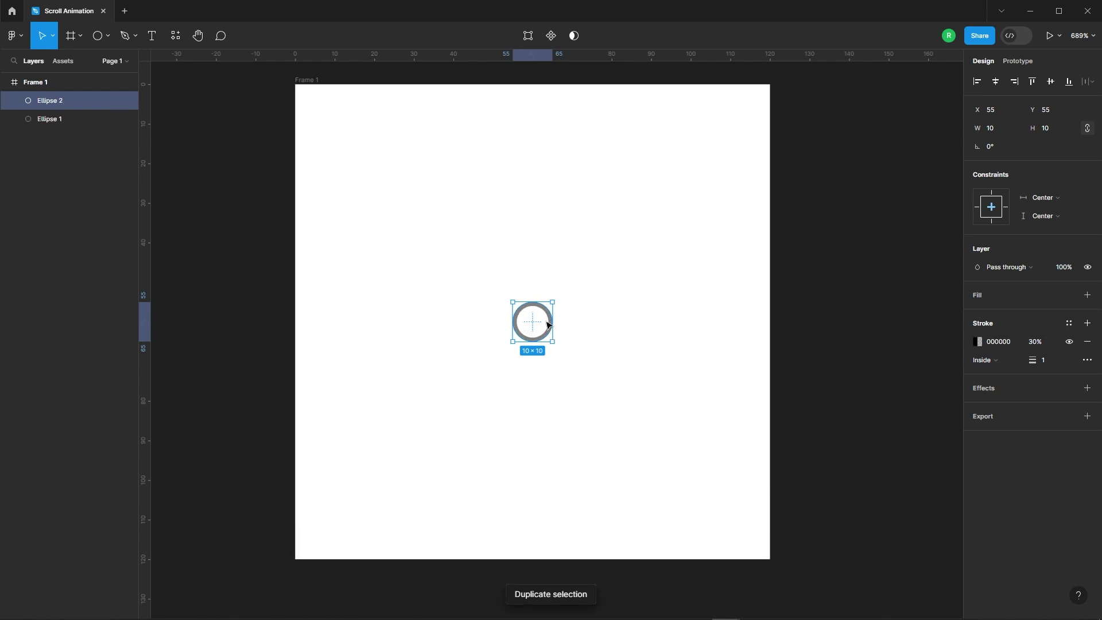
drag(557, 342, 576, 365)
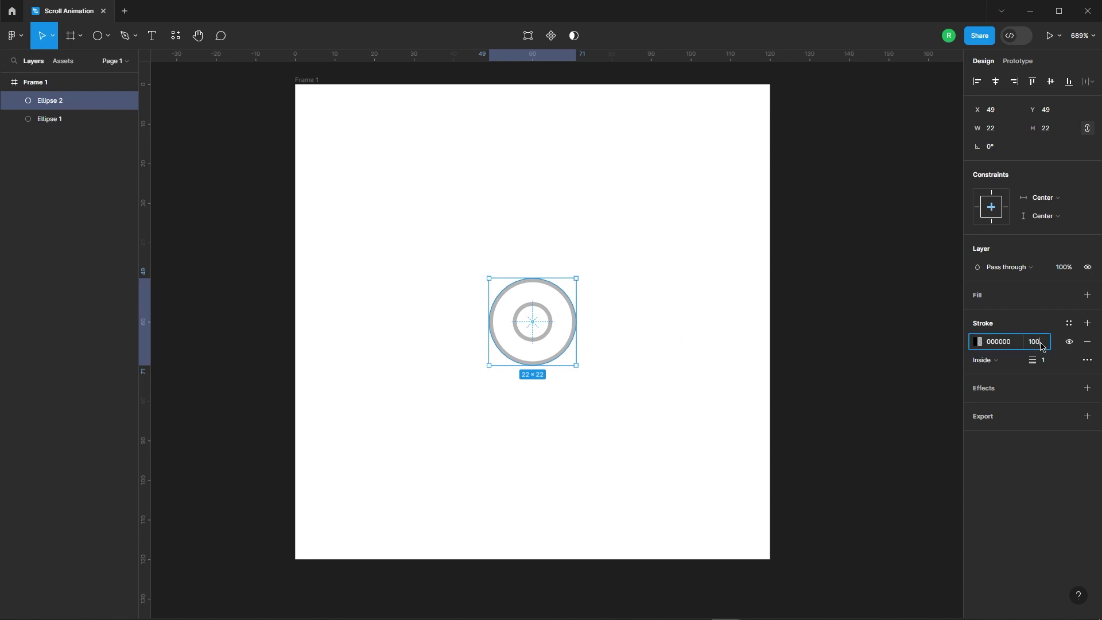
click(1044, 360)
text(2)
key(Return)
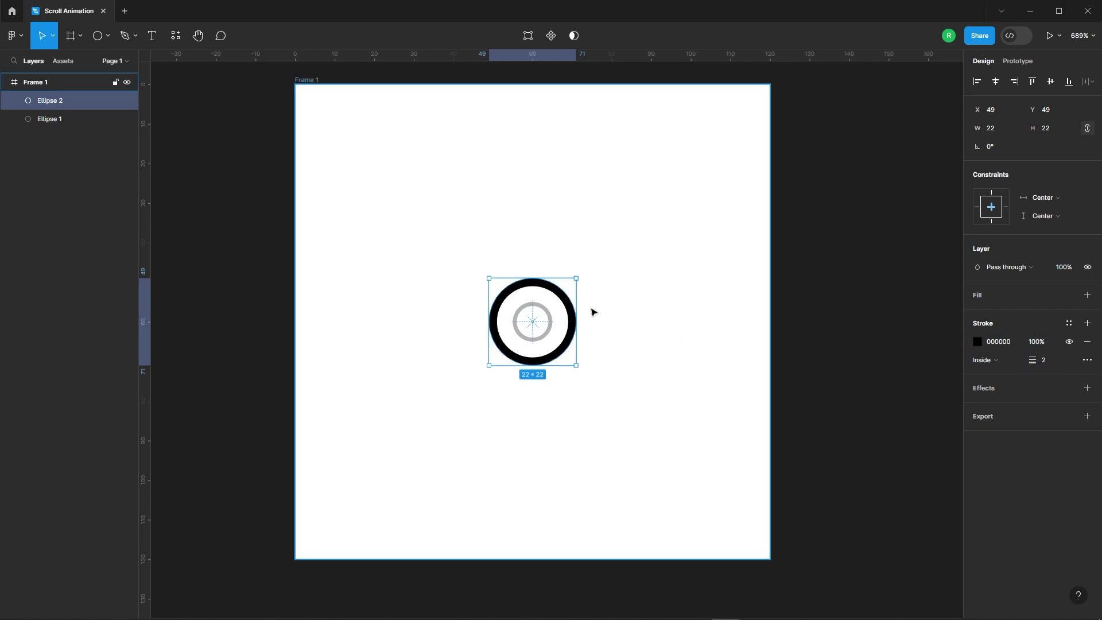
Duplicate the outer ring twice, enlarging the copies to 36 × 36 and 50 × 50 around the same center.
key(ctrl+d)
drag(524, 265, 550, 288)
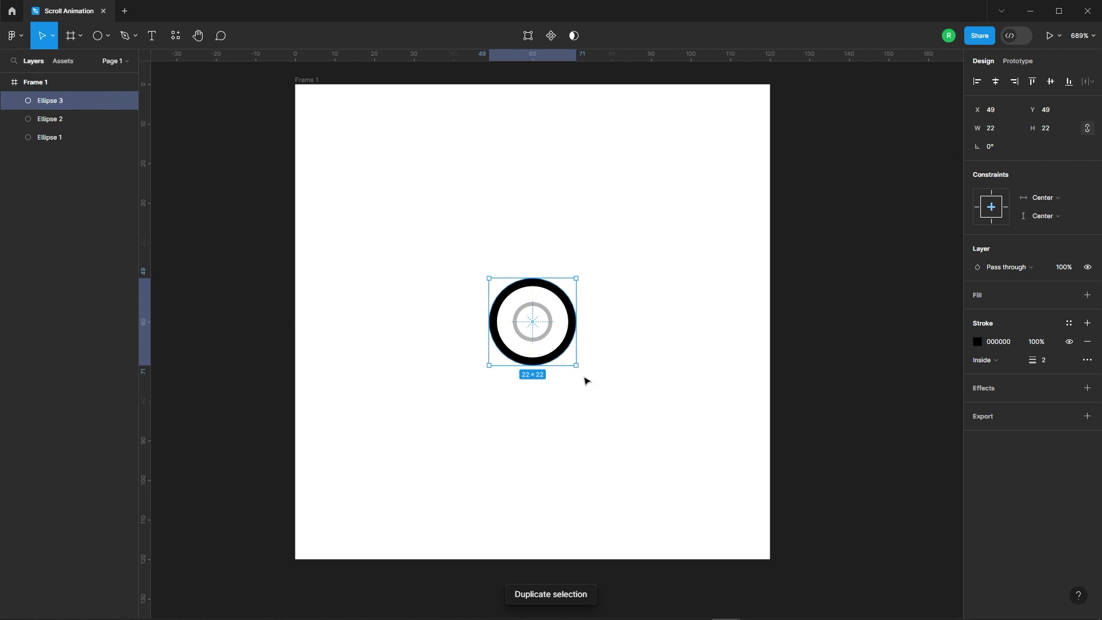
drag(576, 365, 599, 392)
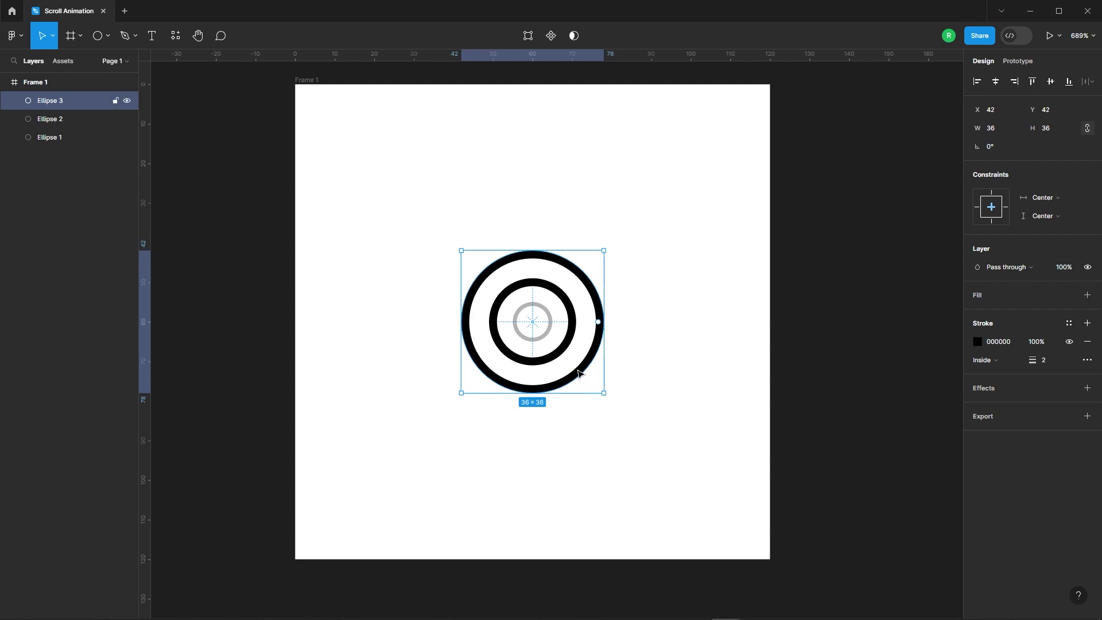
key(ctrl+d)
drag(578, 373, 628, 406)
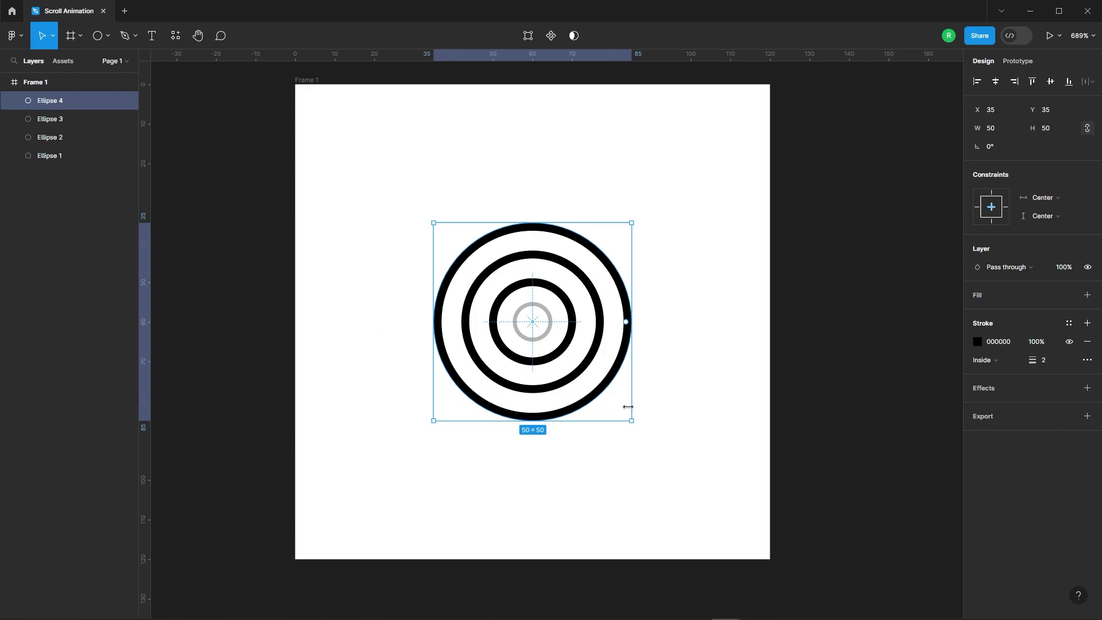
Duplicate the 50 × 50 ring, enlarge the copy to 64 × 64, and set its stroke weight to 1.6 and opacity to 80%.
key(ctrl+d)
drag(568, 368, 656, 438)
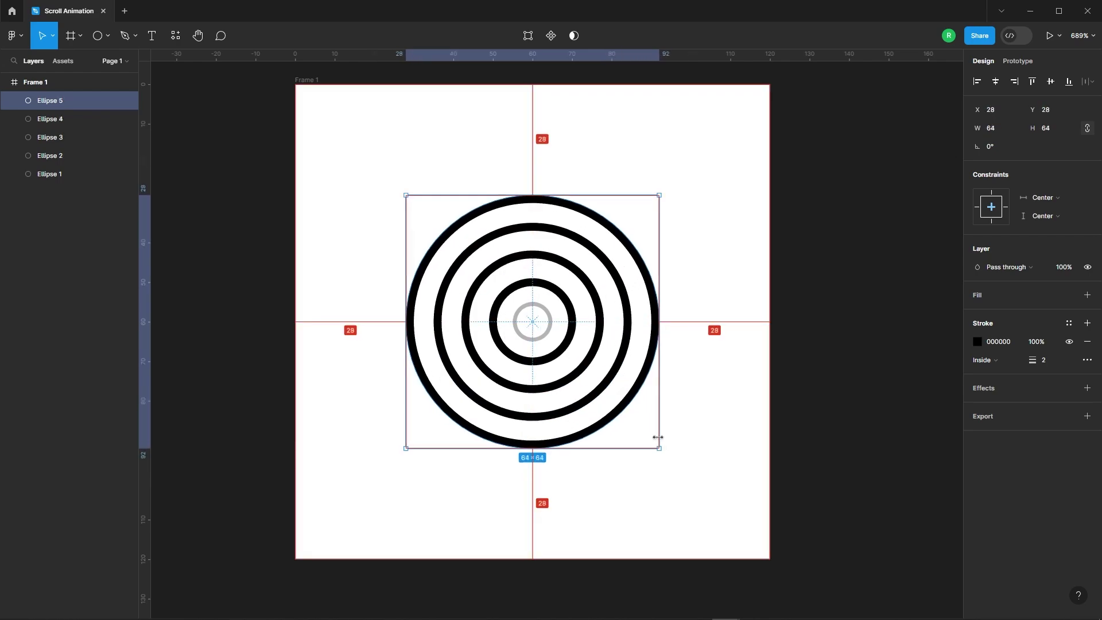
click(1058, 364)
text(1.6)
key(Return)
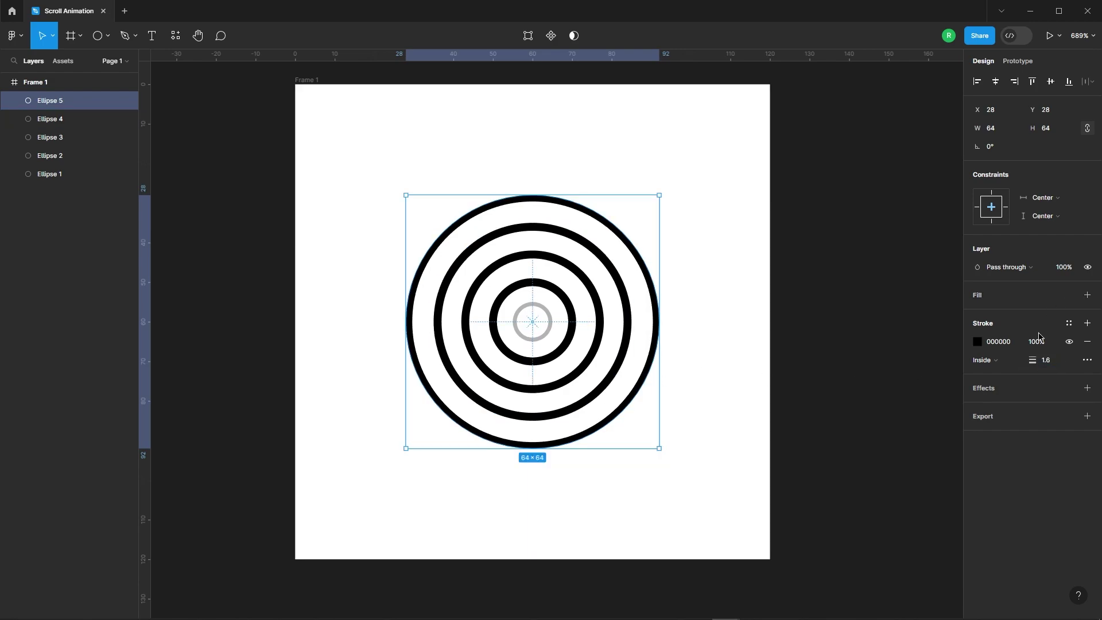
click(1037, 342)
text(80)
key(Return)
Duplicate the 64 × 64 ring, align and enlarge the copy to 80 × 80 around the center, and set its stroke opacity to 30%.
key(ctrl+d)
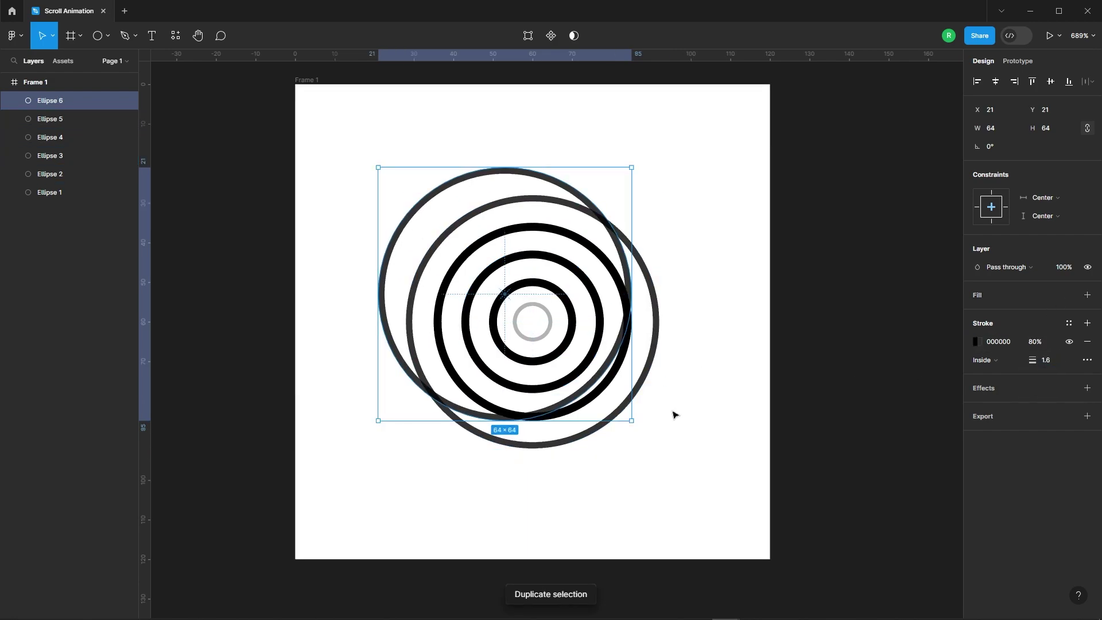
drag(613, 386, 626, 409)
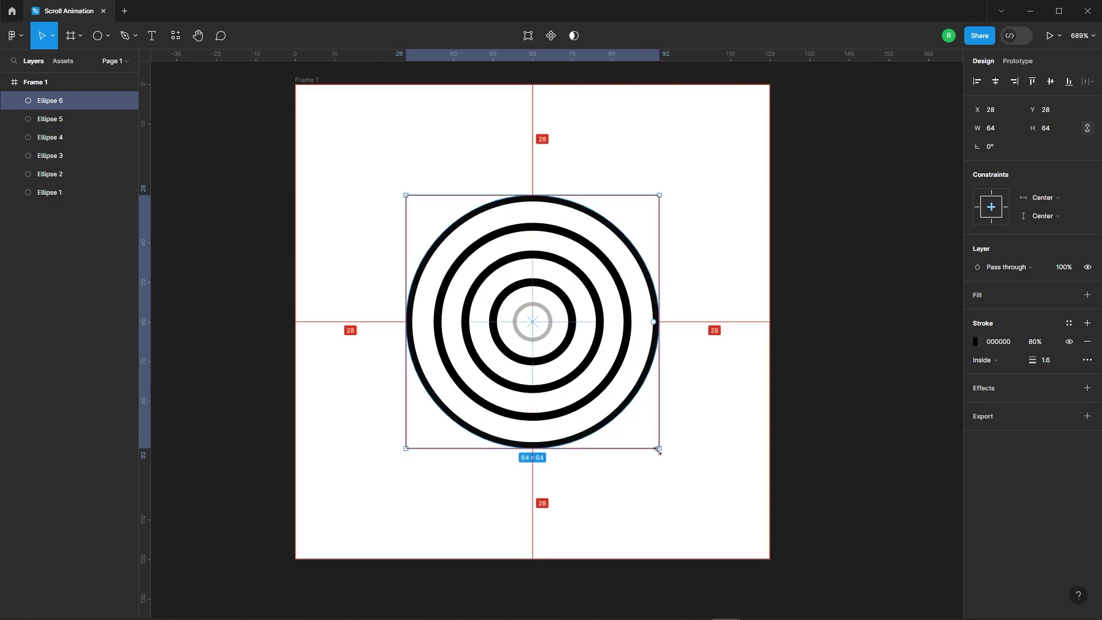
drag(663, 448, 691, 475)
click(1037, 343)
text(30)
key(Return)
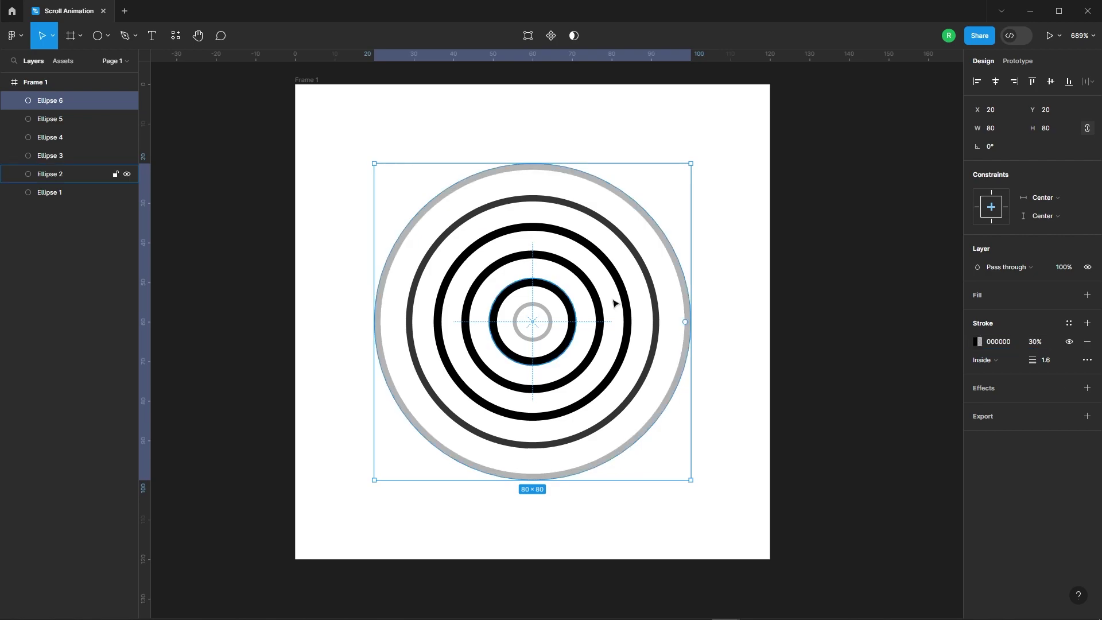
Select all the rings and check their distances to the frame's edges.
click(886, 305)
drag(354, 140, 703, 499)
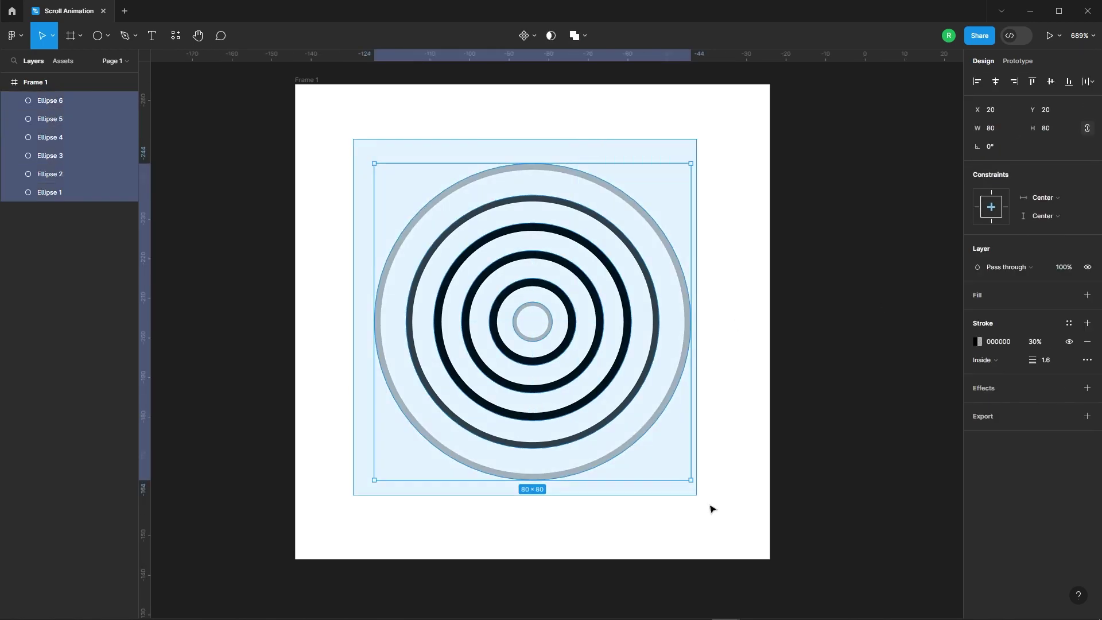
key(alt)
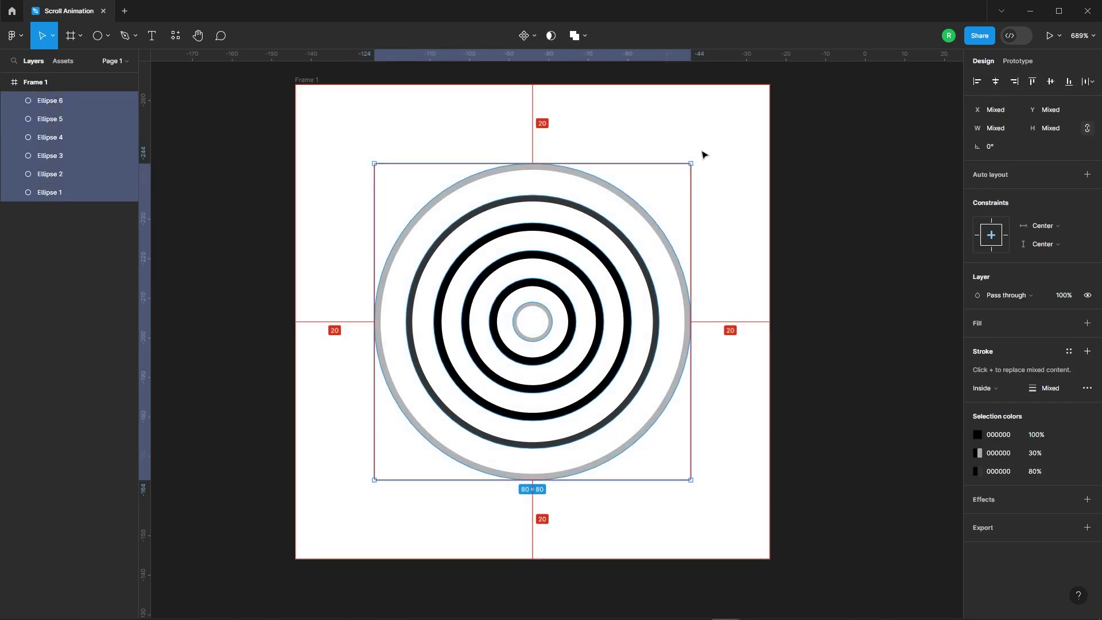
click(829, 268)
Duplicate the whole frame with its rings and place the copy beside the original.
scroll(558, 276, down, 3)
scroll(348, 158, down, 2)
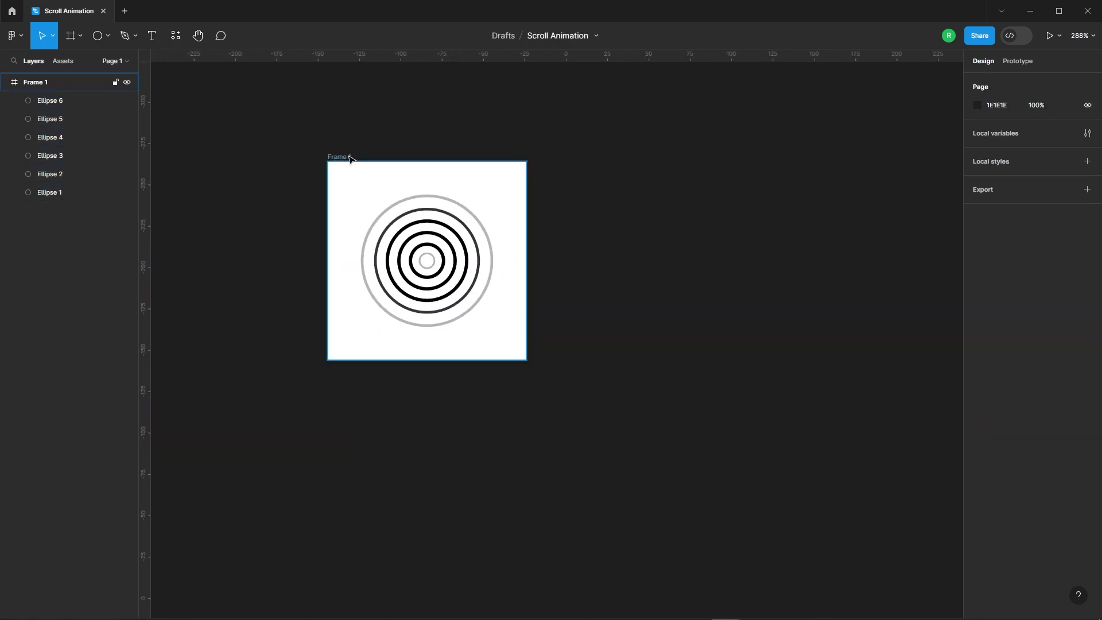
click(339, 156)
drag(339, 157, 578, 156)
click(808, 212)
In the copied frame, enlarge the outermost ring to 100 × 100 around its center and set its stroke opacity to 0%.
scroll(809, 211, up, 3)
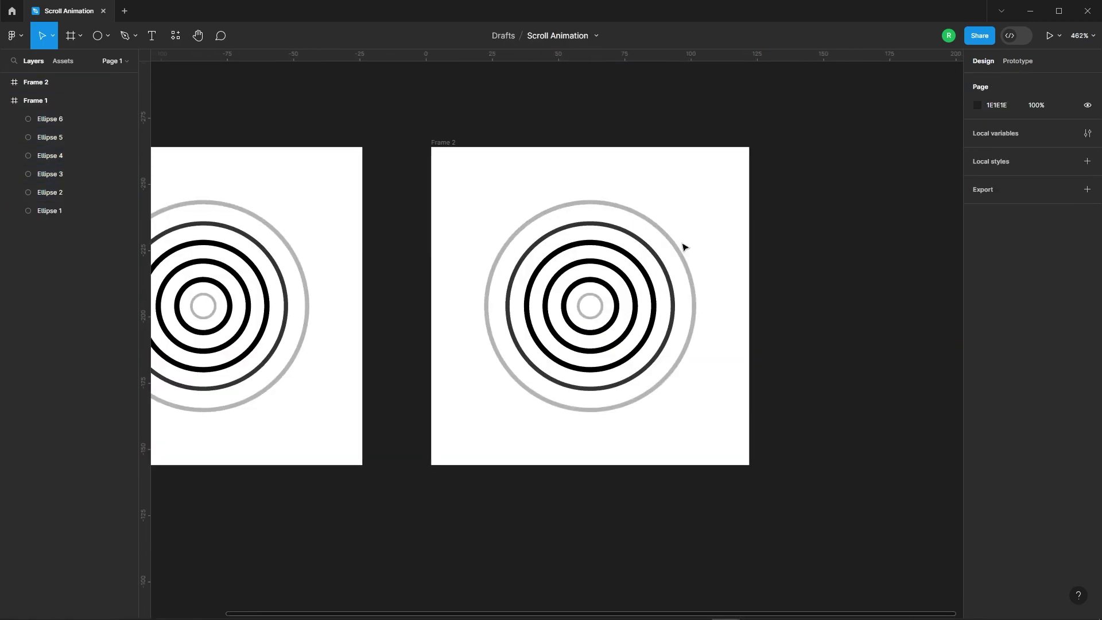
click(671, 239)
scroll(556, 210, up, 1)
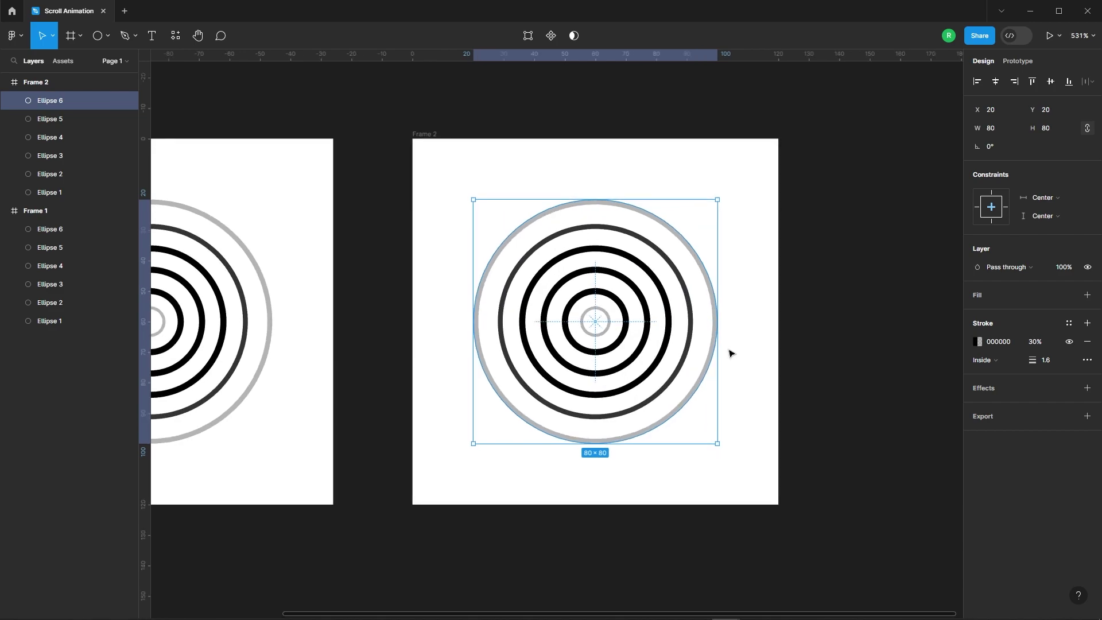
drag(715, 329, 748, 312)
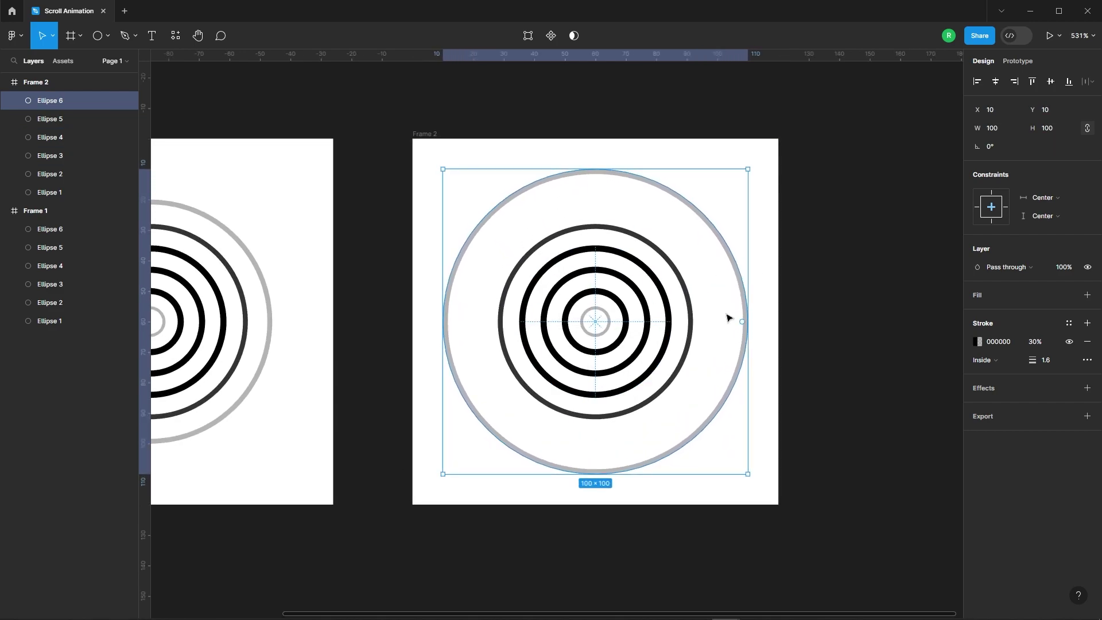
key(Return)
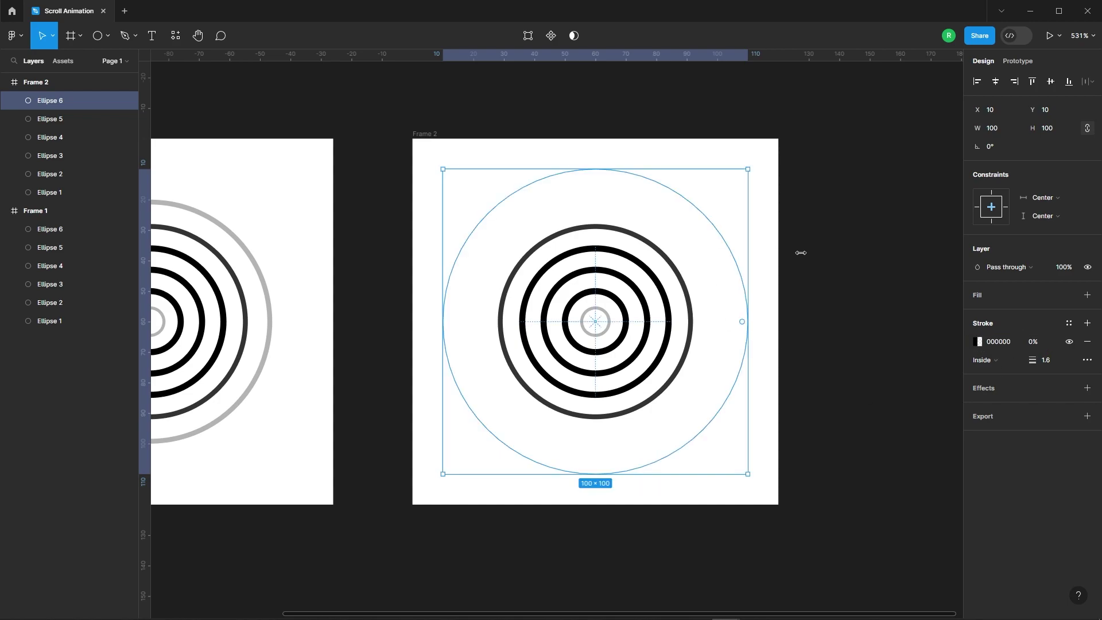
click(818, 314)
In the copied frame, match the 64 × 64 ring to the original's outermost ring, with size 80 × 80 and 30% stroke opacity.
click(695, 292)
scroll(694, 293, down, 1)
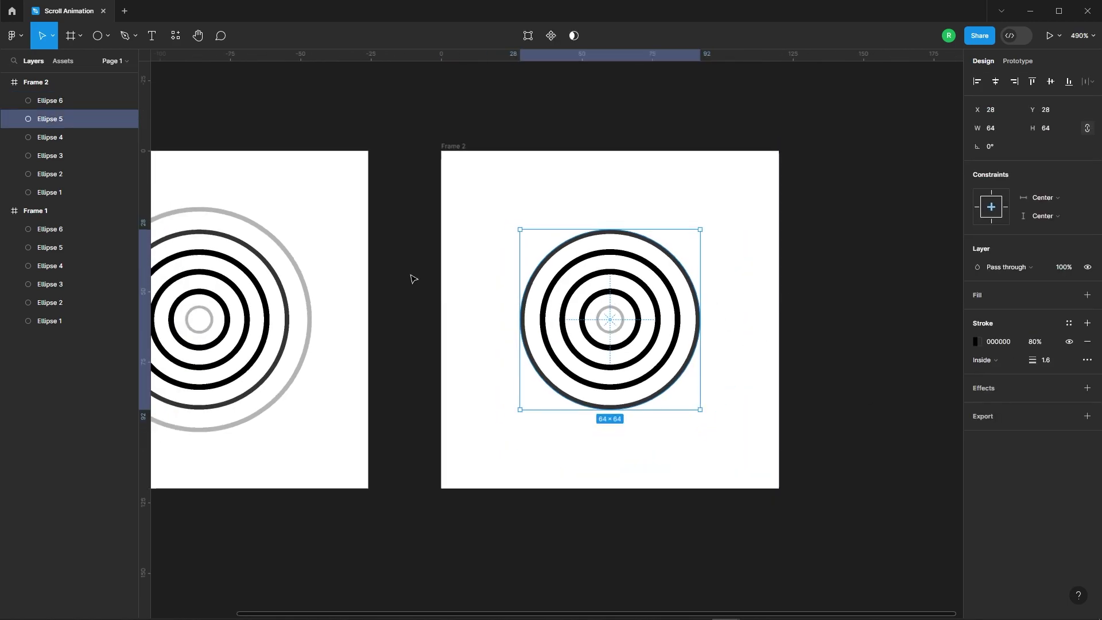
click(296, 274)
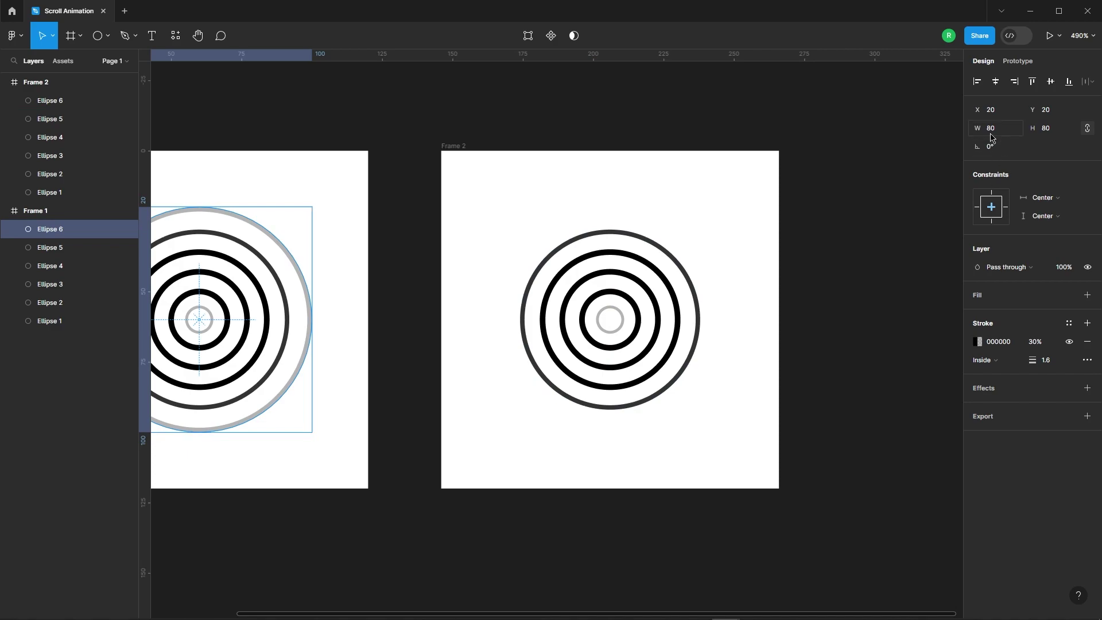
click(687, 280)
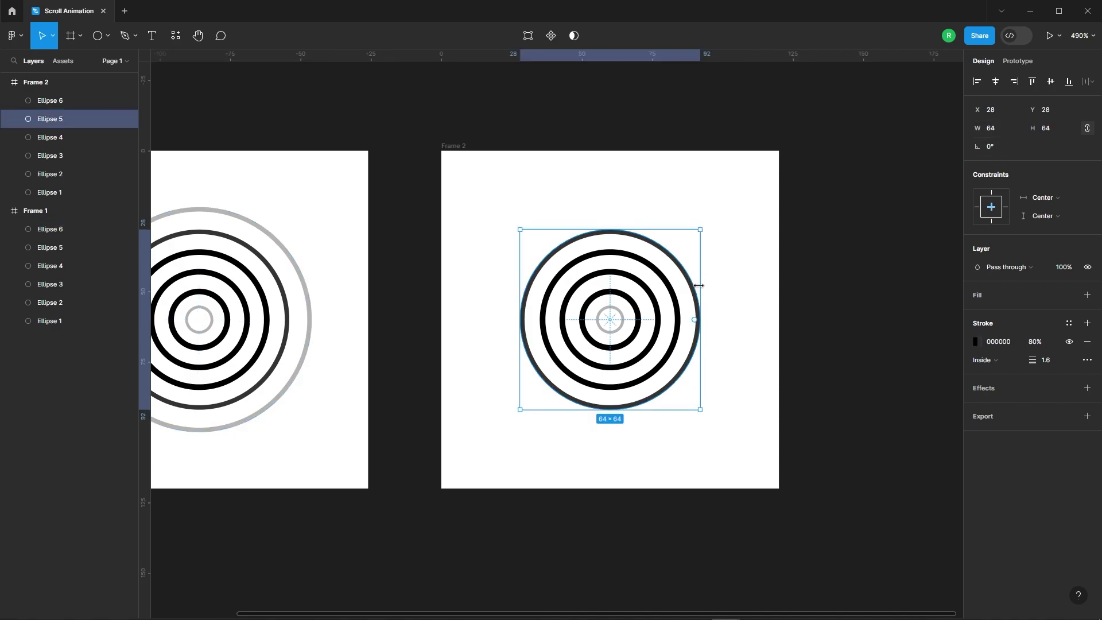
drag(699, 285, 724, 278)
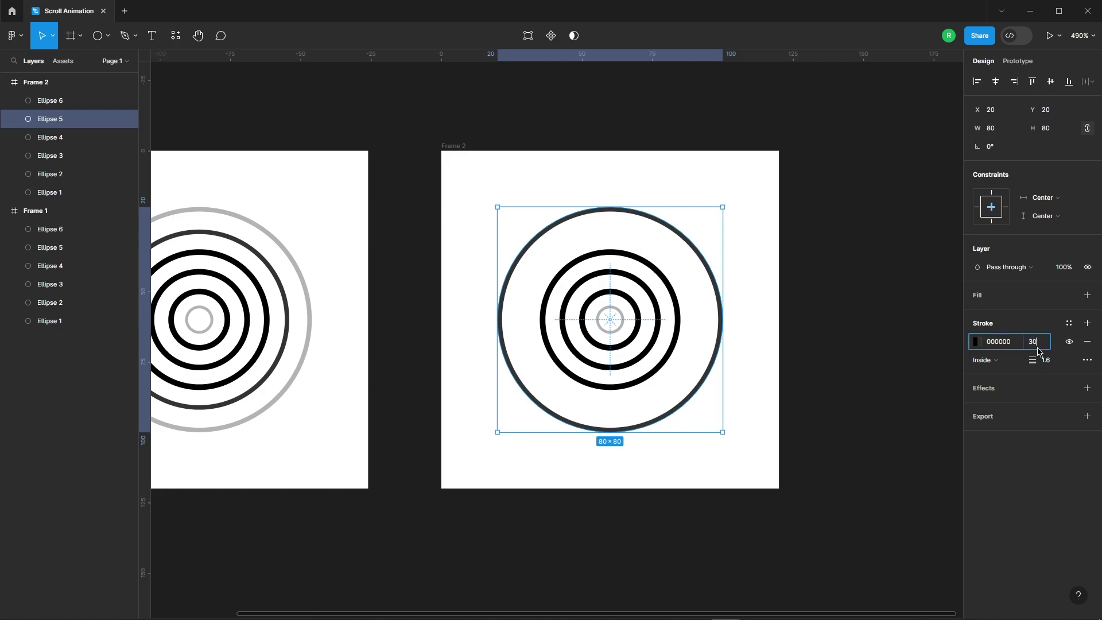
key(Return)
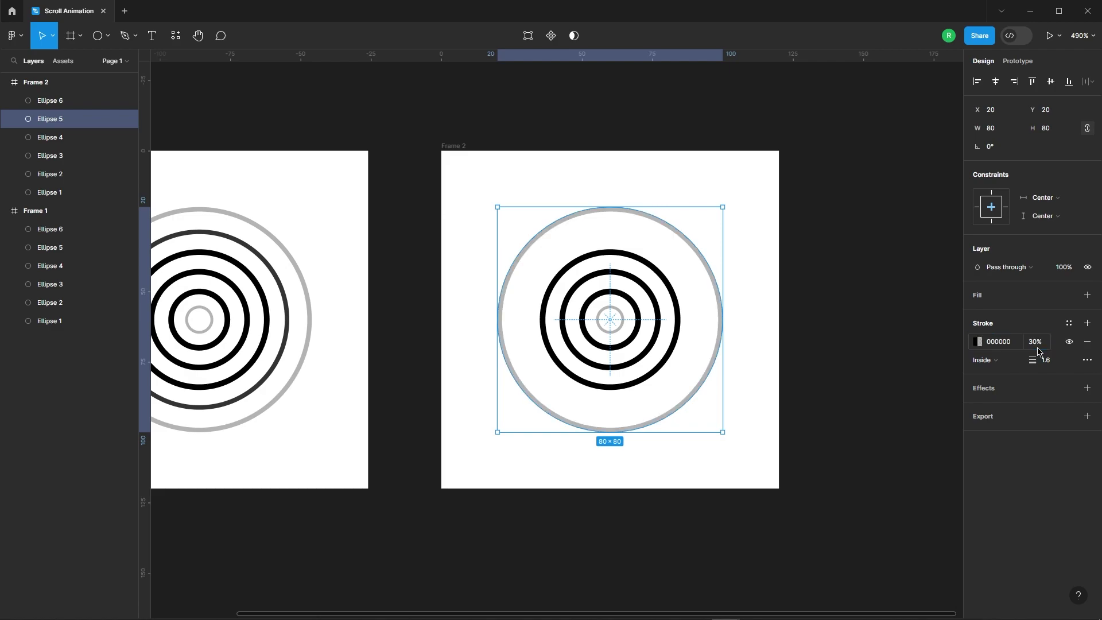
Enlarge the copied frame's 50 × 50 ring to 64 × 64 and set its stroke opacity to 80% and weight to 1.6.
click(652, 268)
drag(680, 268, 702, 267)
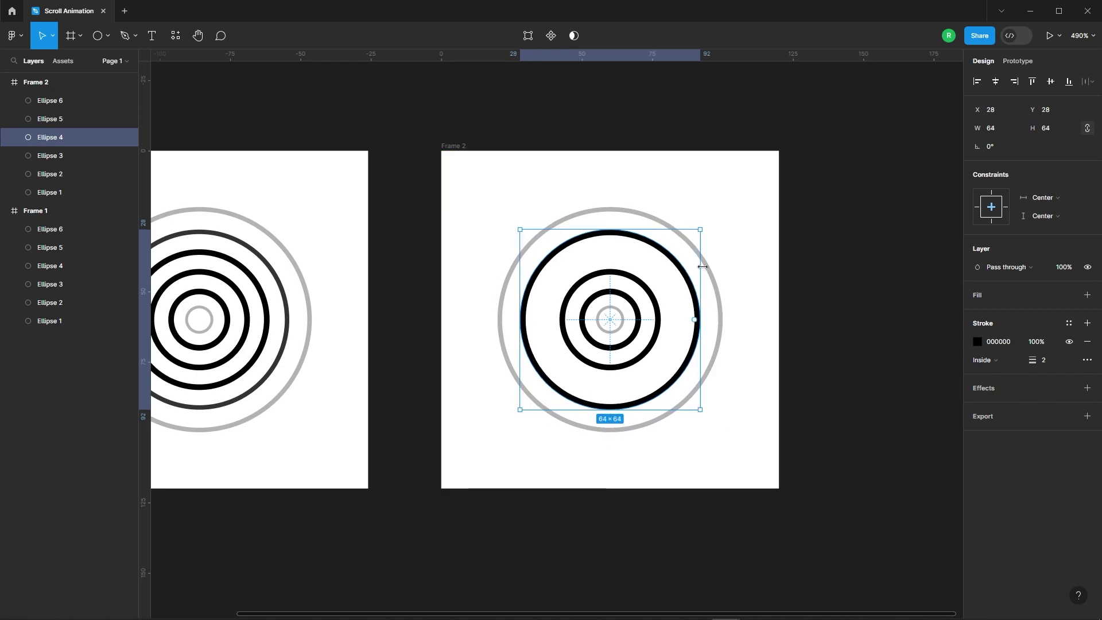
click(1045, 348)
text(80)
key(Return)
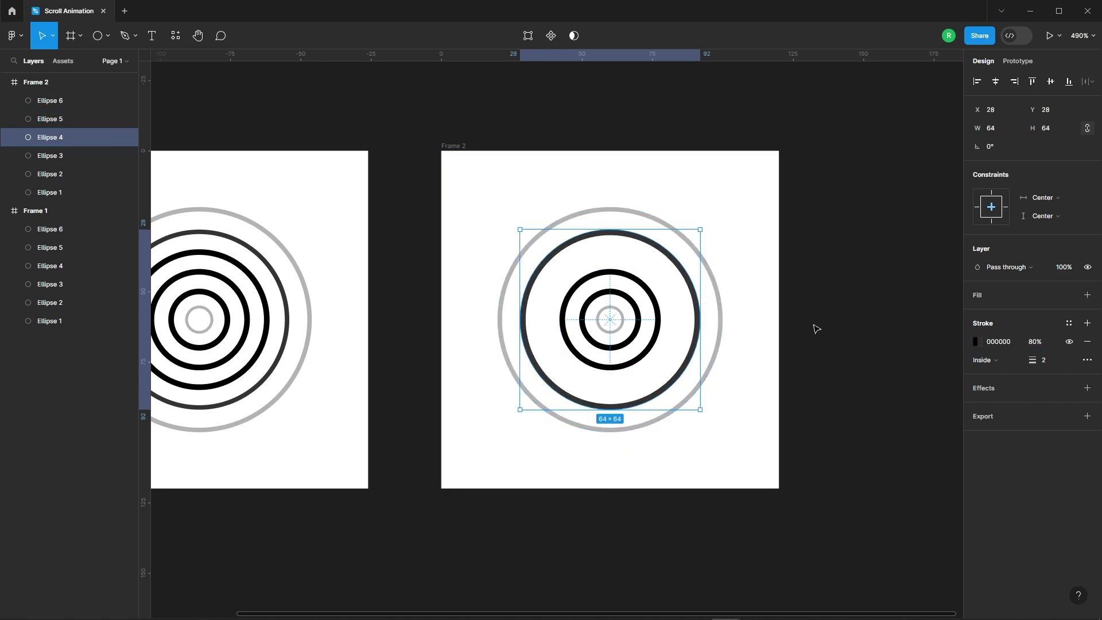
click(1055, 363)
text(1.6)
key(Return)
In the copied frame, enlarge the 36 × 36 ring to 50 × 50 and the 22 × 22 ring to 36 × 36.
click(658, 307)
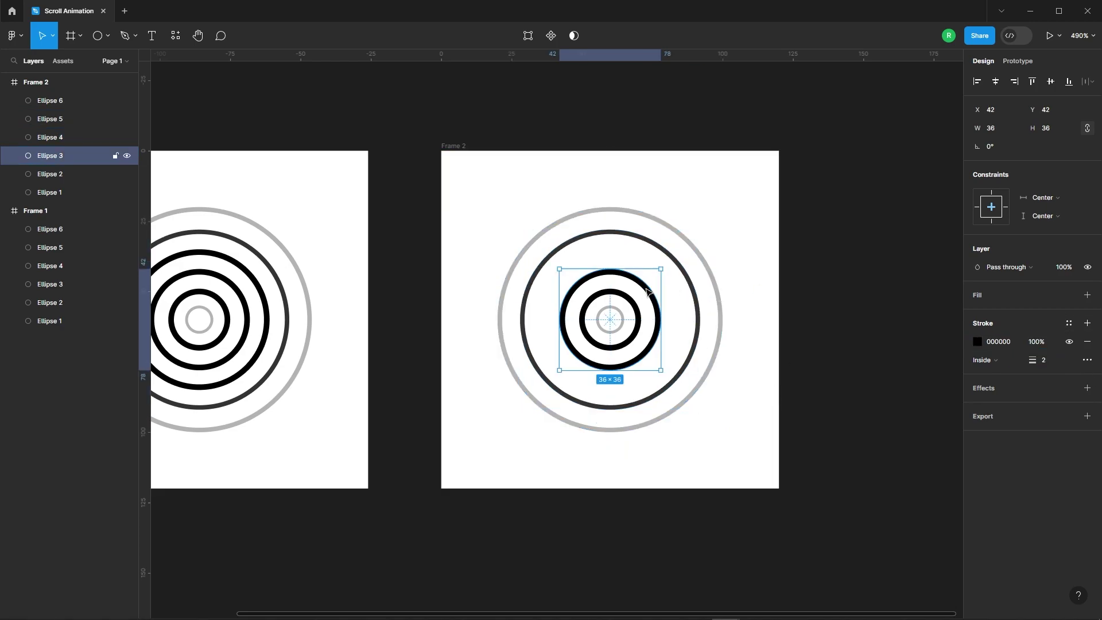
mouse_move(660, 300)
mouse_down()
mouse_move(675, 297)
mouse_move(625, 301)
mouse_up()
click(639, 304)
Enlarge the copied frame's innermost ring to 22 × 22 and set its stroke opacity to 100% and weight to 2.
click(621, 316)
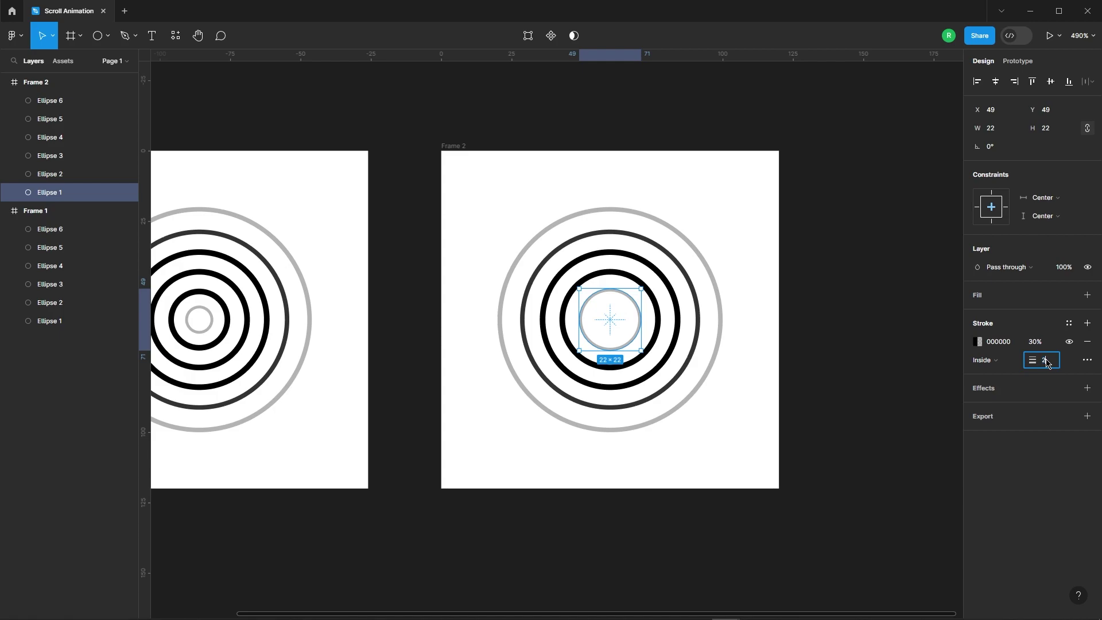
text(100)
key(Return)
click(821, 341)
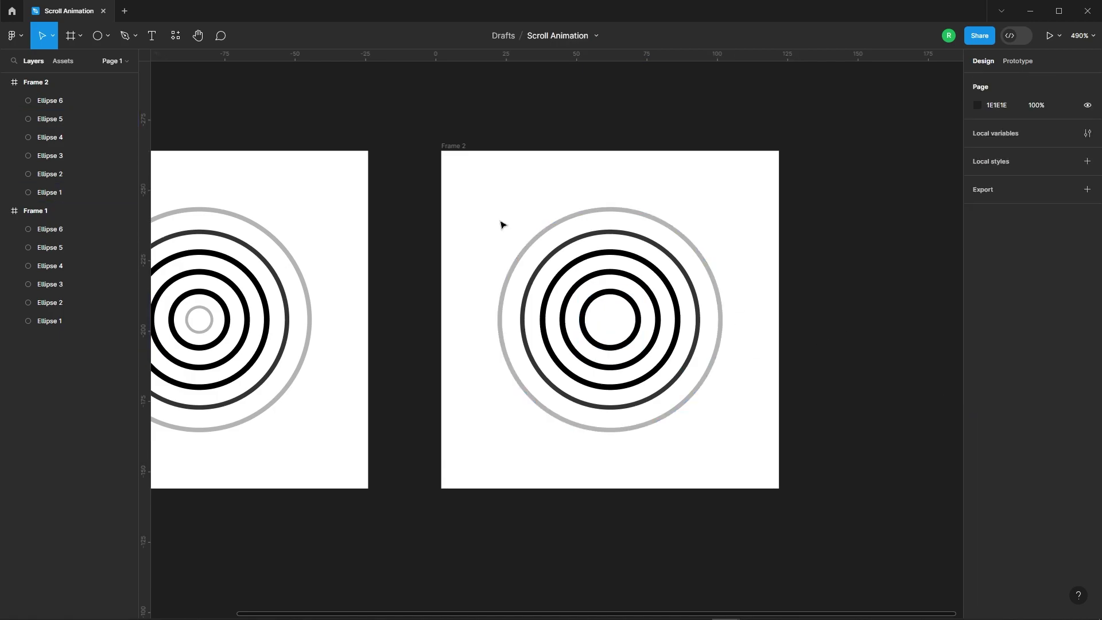
mouse_move(485, 189)
mouse_down()
mouse_move(739, 418)
mouse_move(766, 475)
mouse_up()
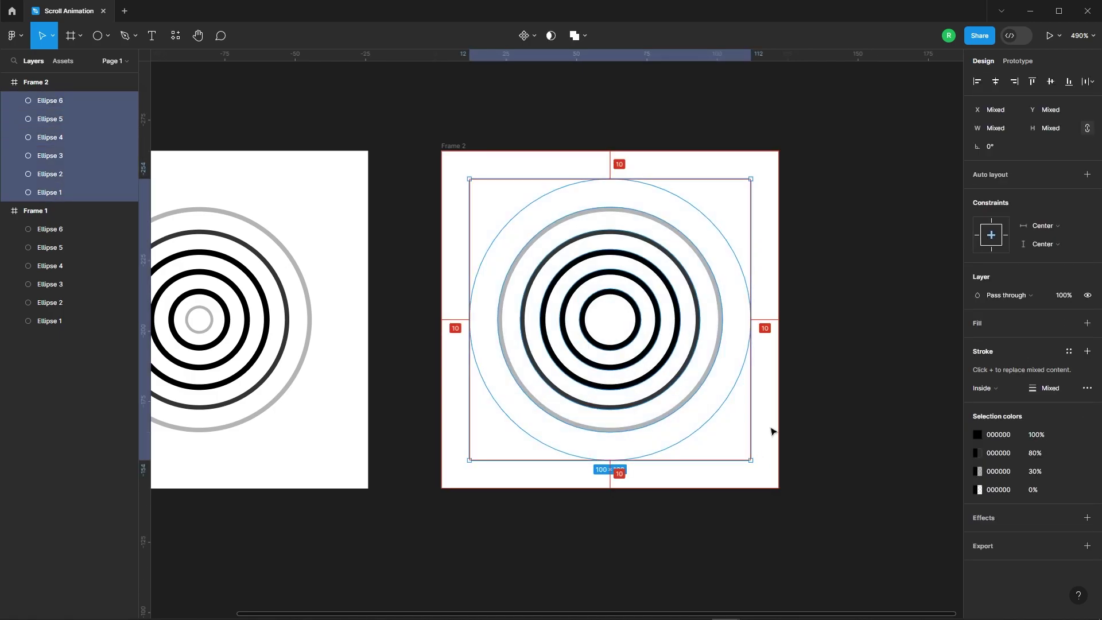
click(812, 367)
Connect Frame 1 to Frame 2 with a prototype interaction triggered after a 1 ms delay.
ctrl+scroll(818, 323, down, 3)
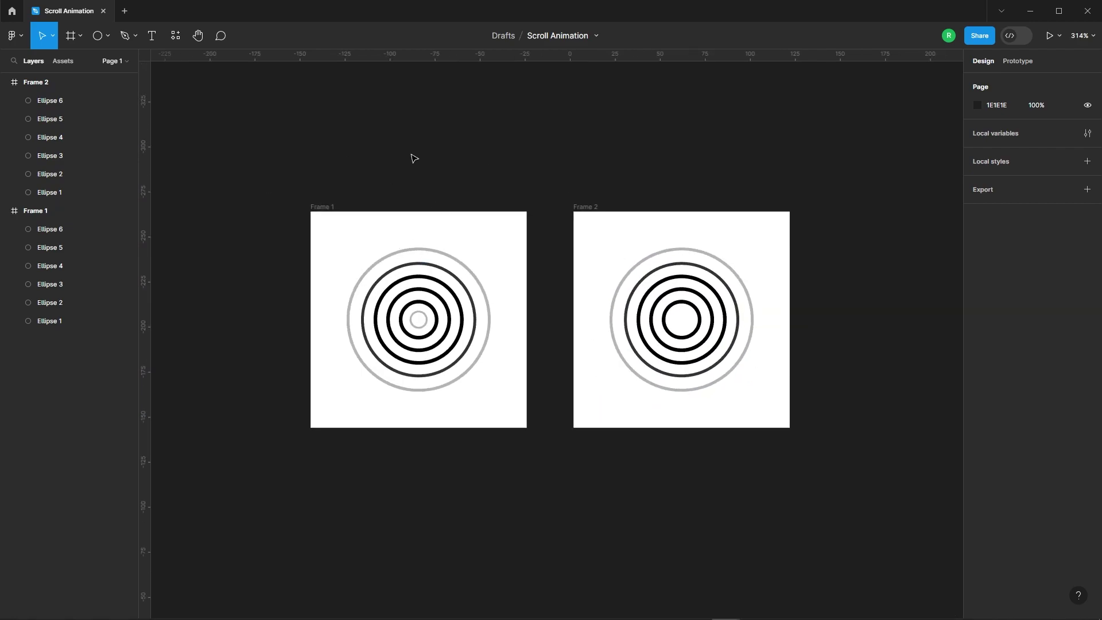
click(1026, 63)
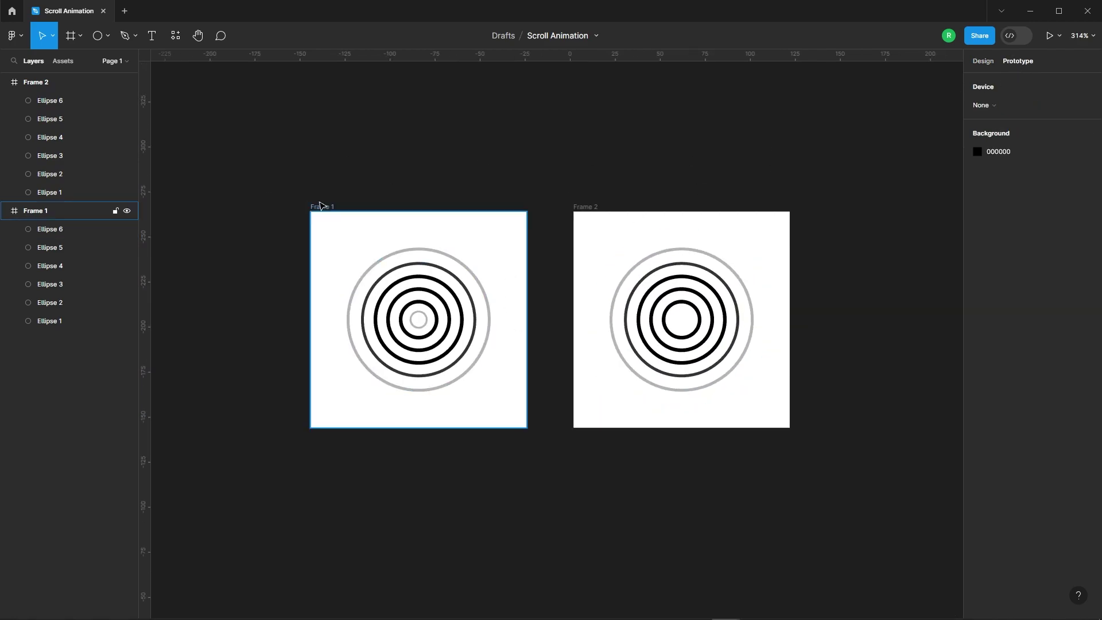
click(511, 285)
drag(589, 327, 605, 323)
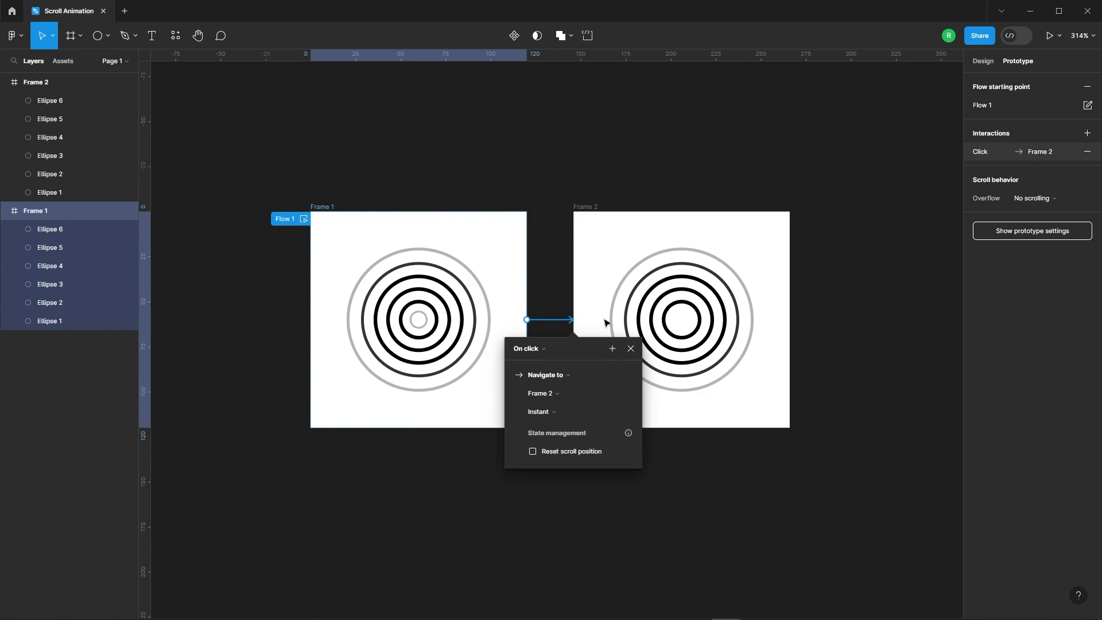
click(534, 349)
click(540, 491)
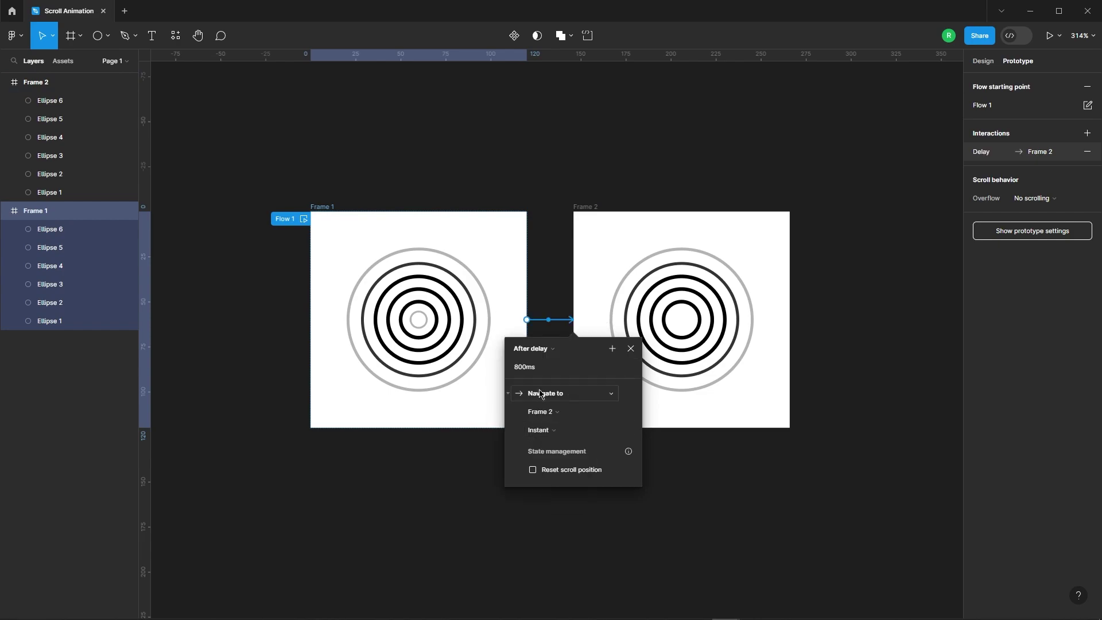
Set the Frame 1 to Frame 2 transition to Smart animate with linear easing and a 500 ms duration.
click(549, 436)
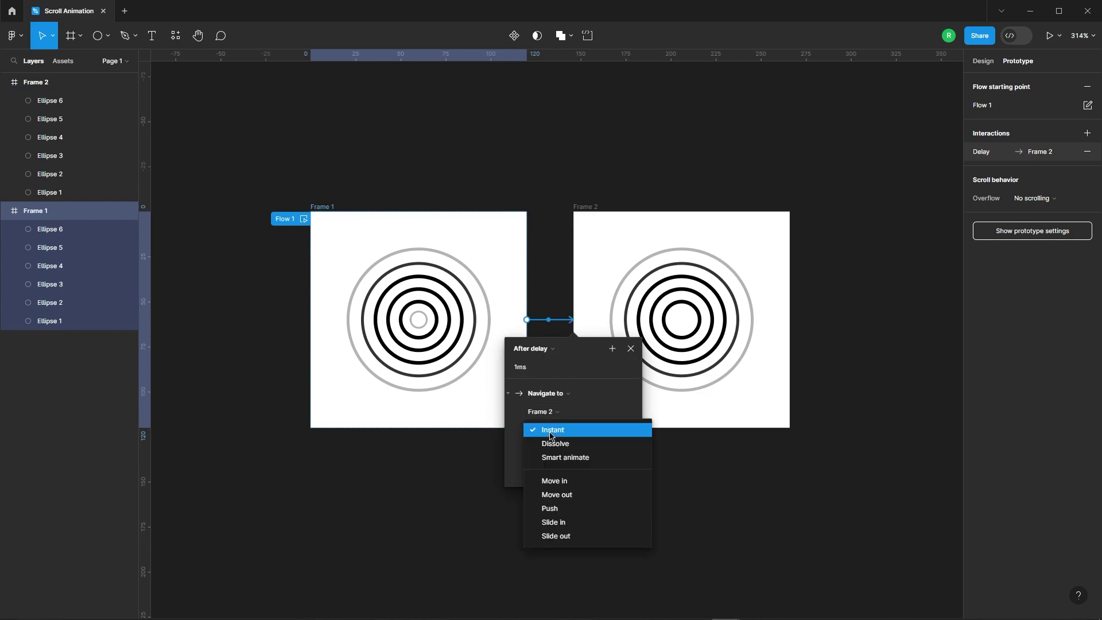
click(567, 462)
click(545, 450)
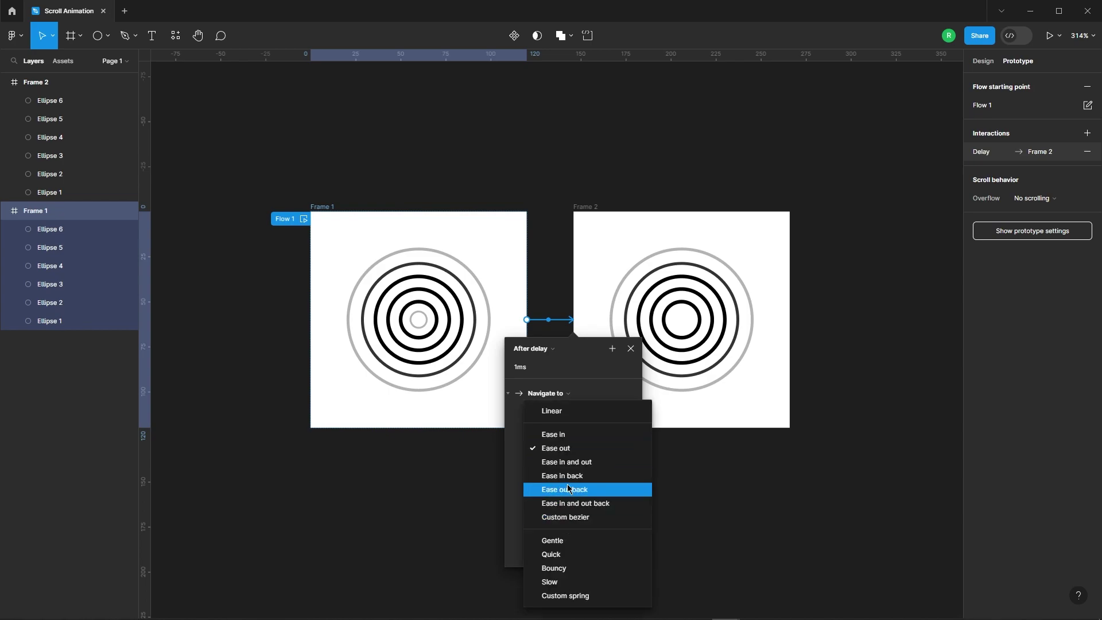
click(570, 412)
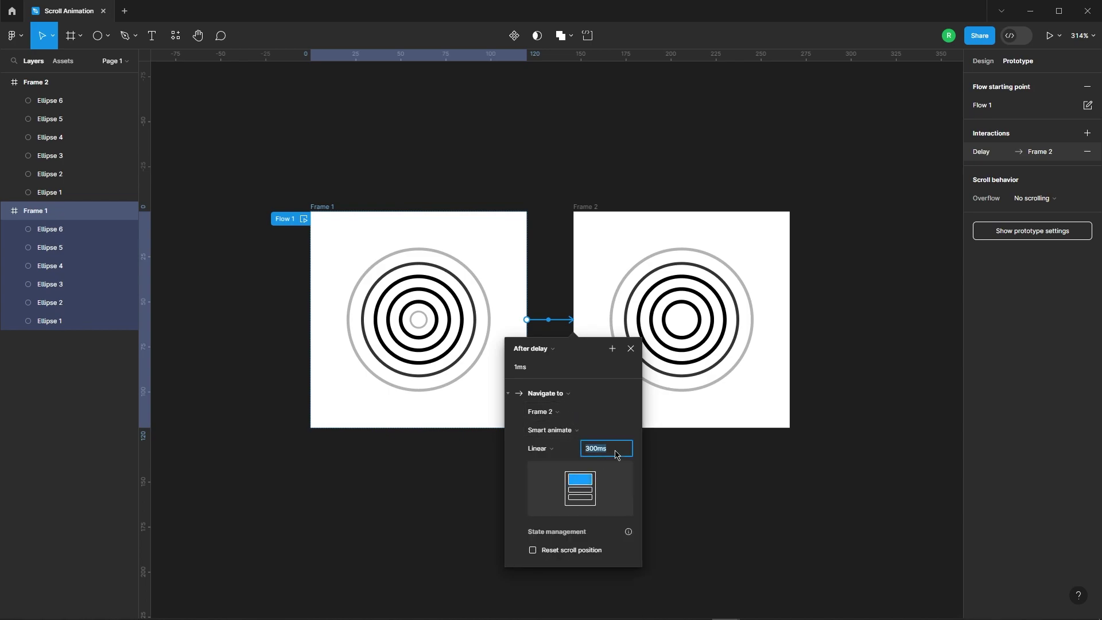
click(632, 355)
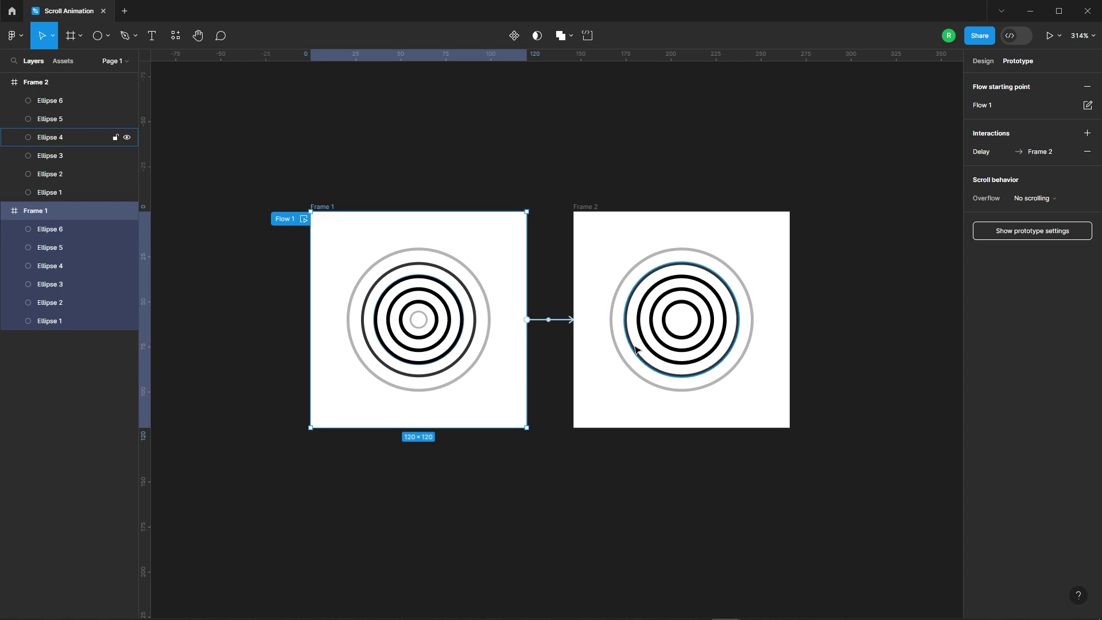
Connect Frame 2 back to Frame 1 with an instant transition triggered after a 1 ms delay.
click(779, 282)
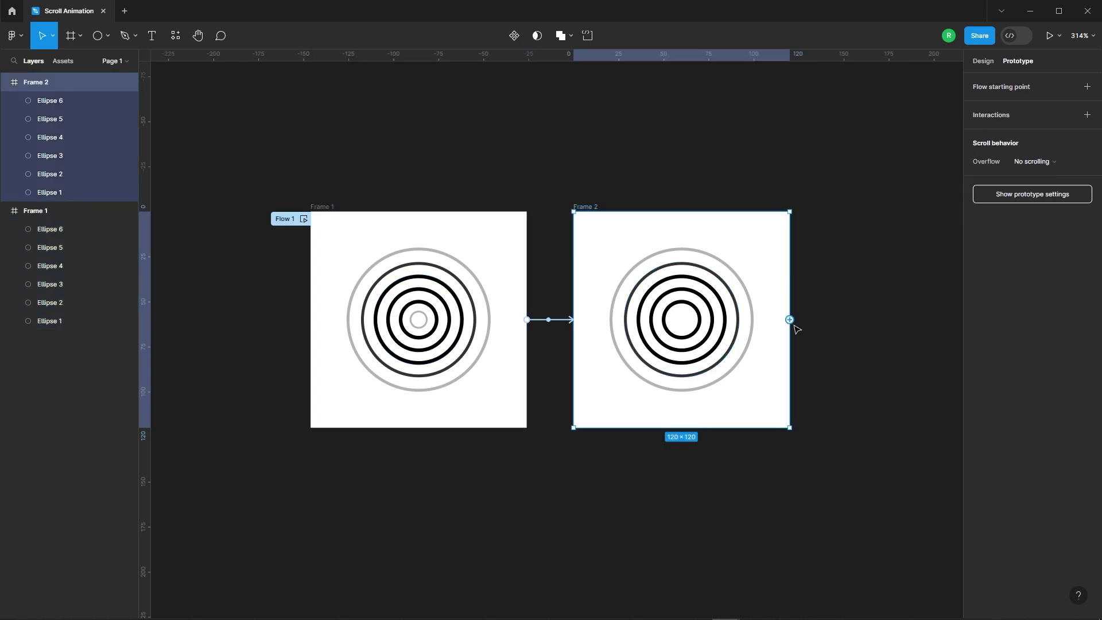
drag(789, 320, 477, 322)
click(488, 349)
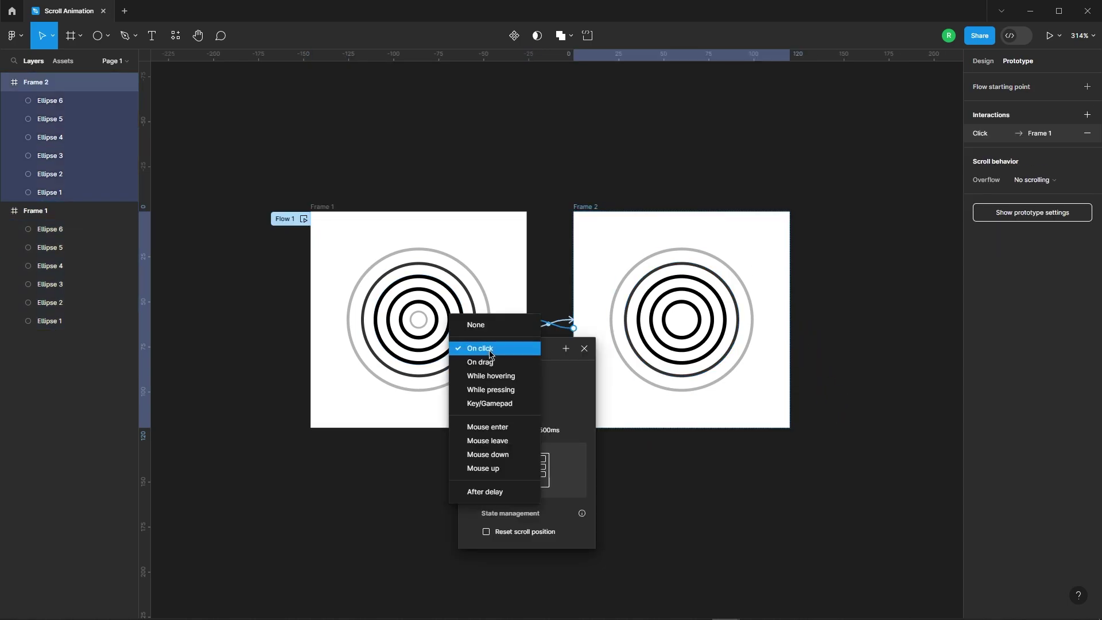
click(523, 492)
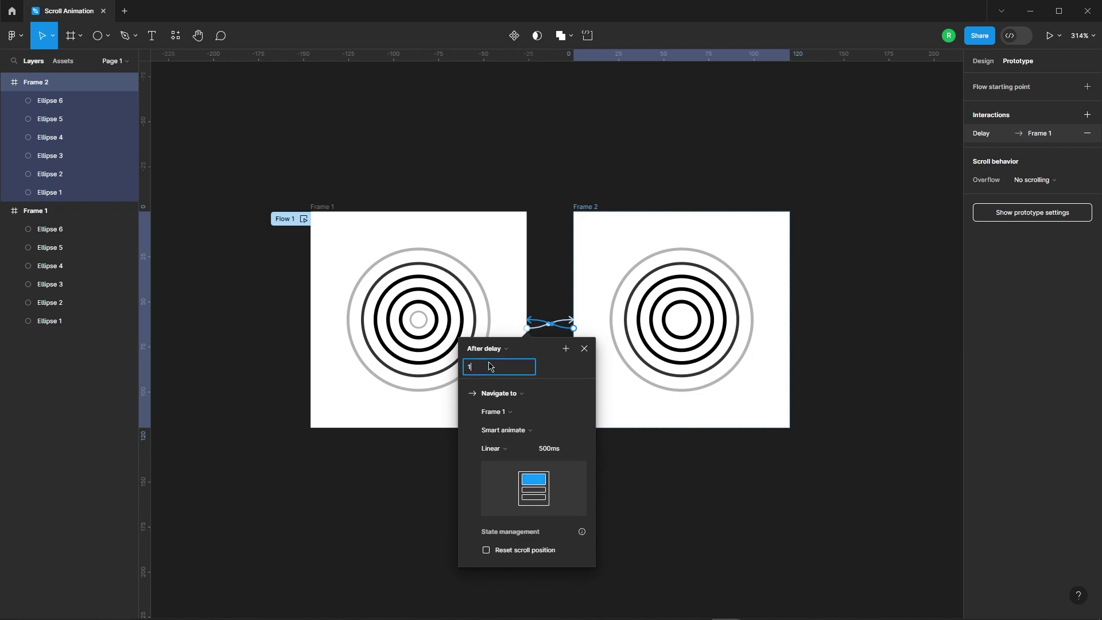
click(511, 437)
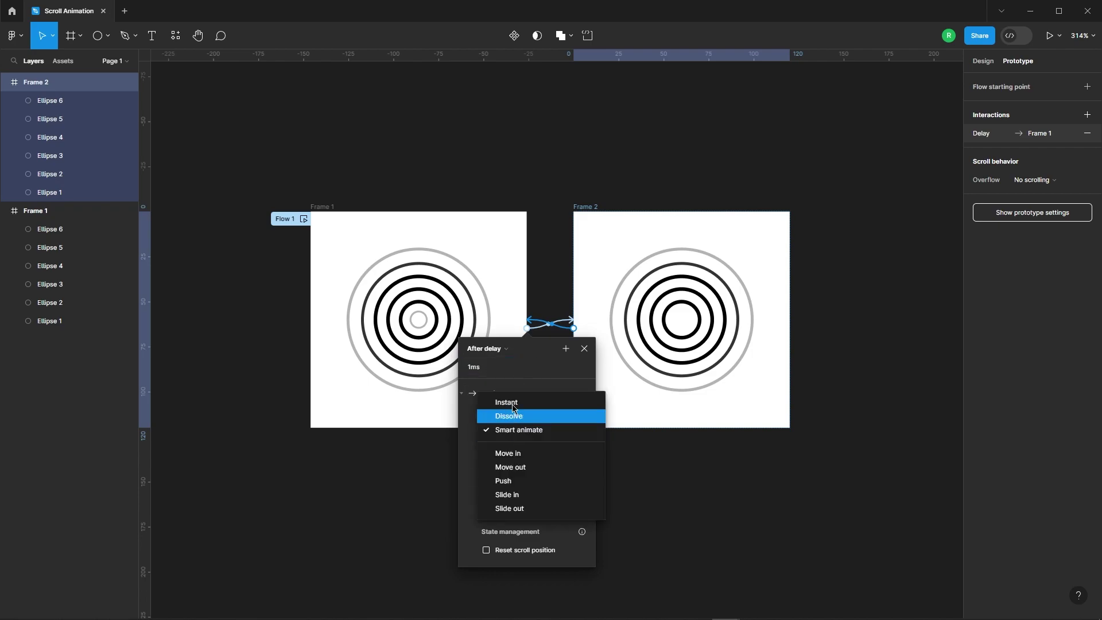
click(520, 399)
click(582, 348)
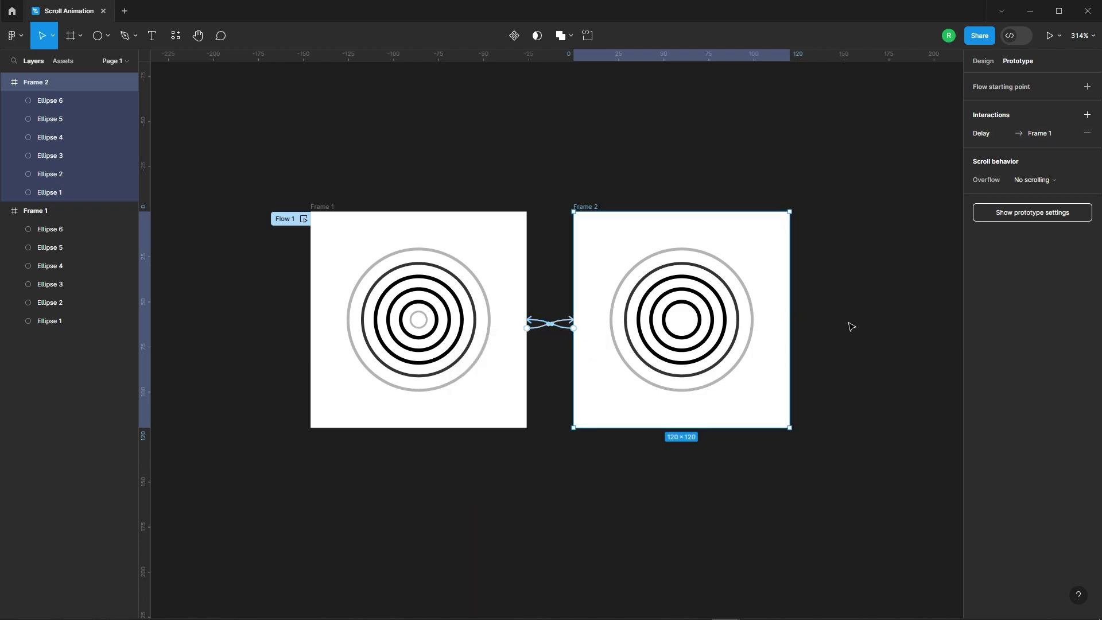
Preview the looping ring animation of Flow 1 and close the preview.
click(304, 220)
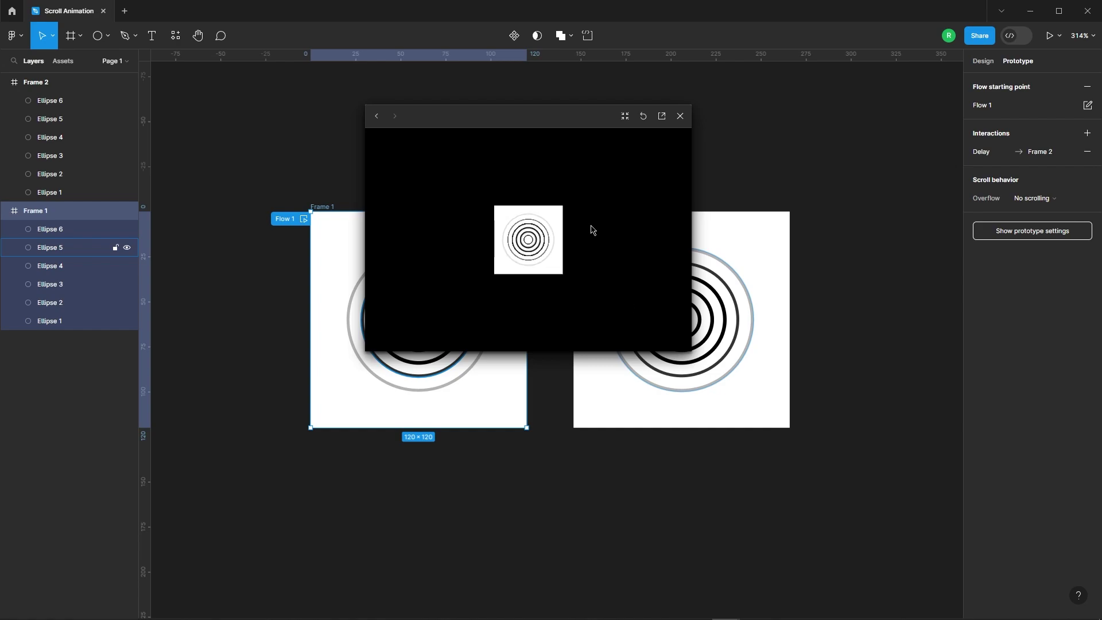
click(681, 116)
click(630, 172)
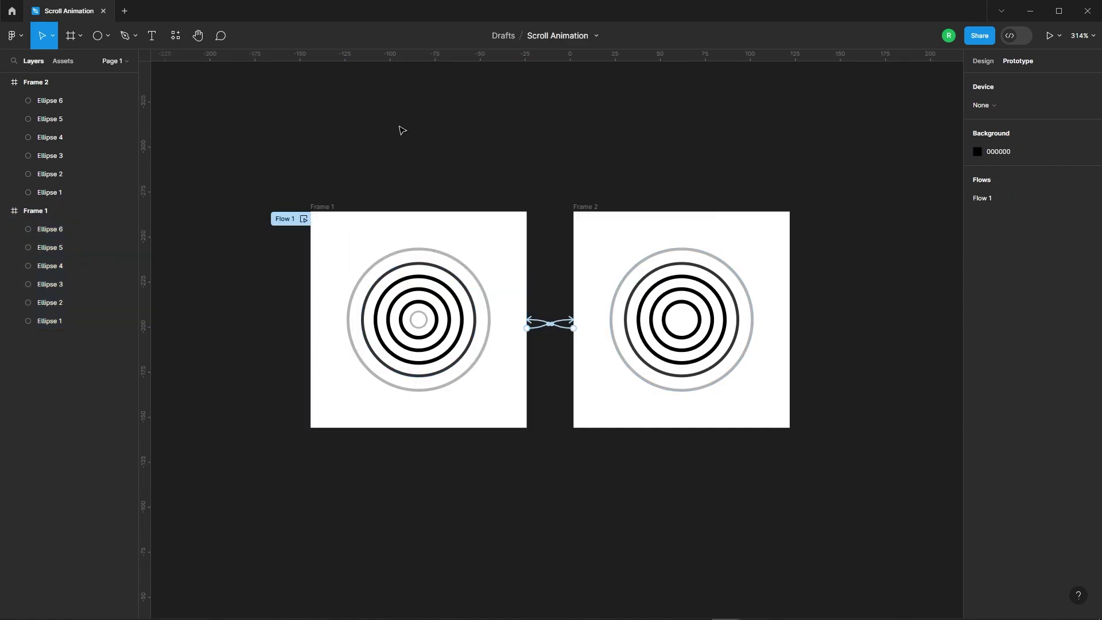
Run the LottieFiles plugin and export the flow starting at Frame 1 to Lottie.
click(179, 45)
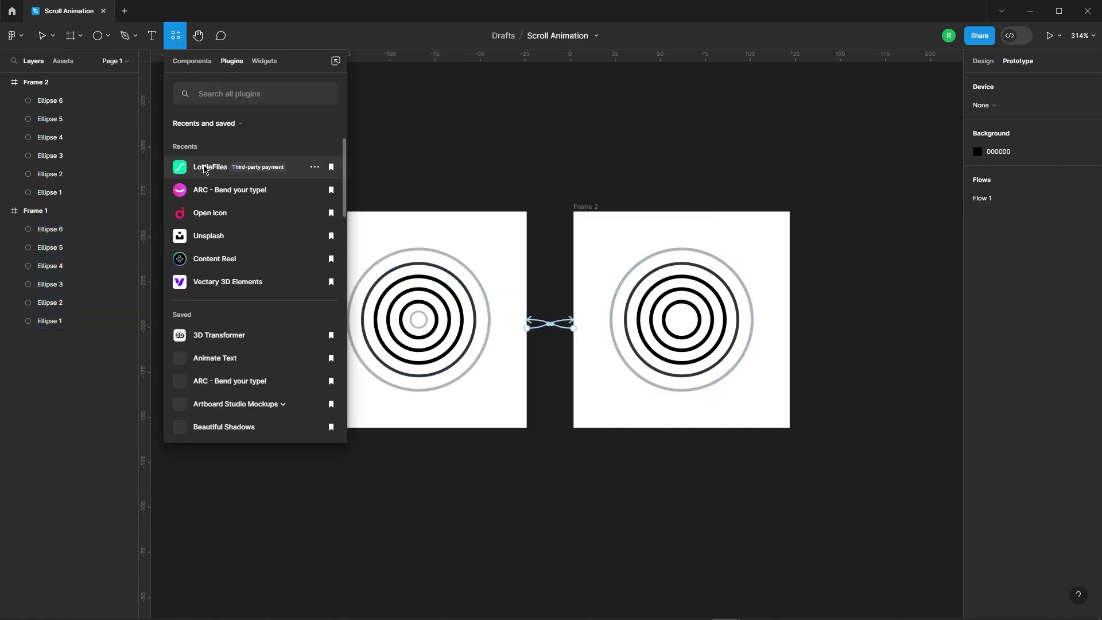
key(Escape)
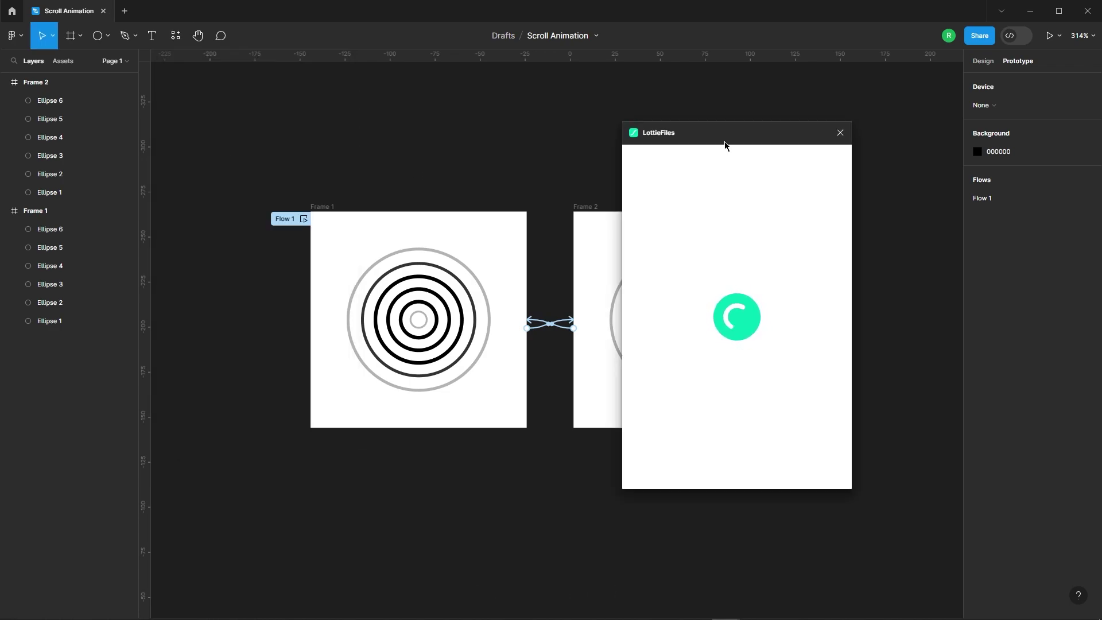
click(746, 156)
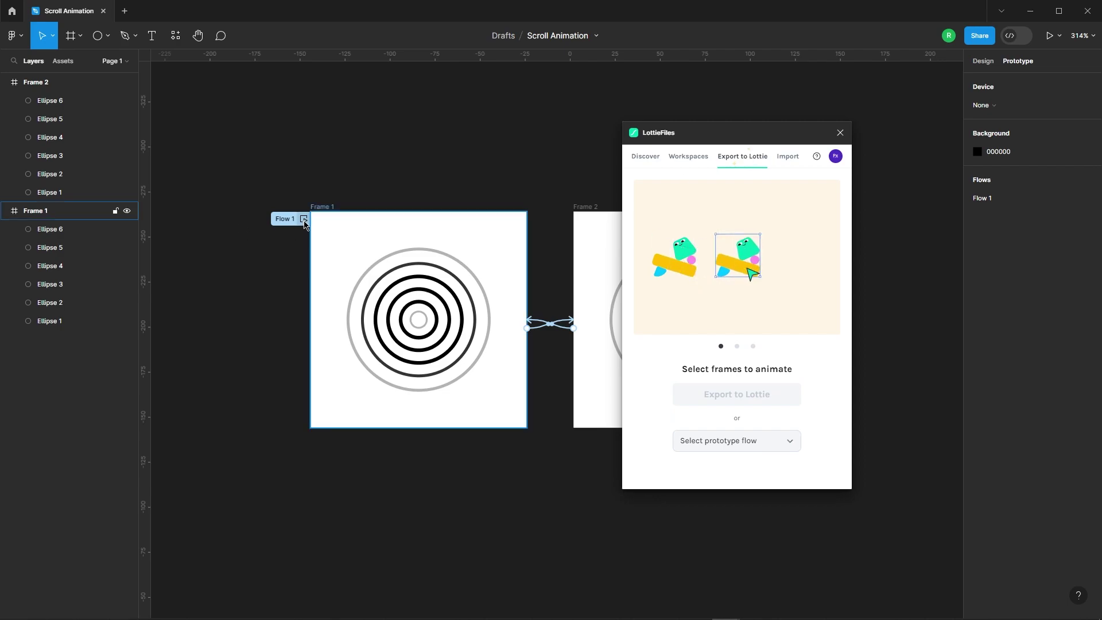
click(282, 221)
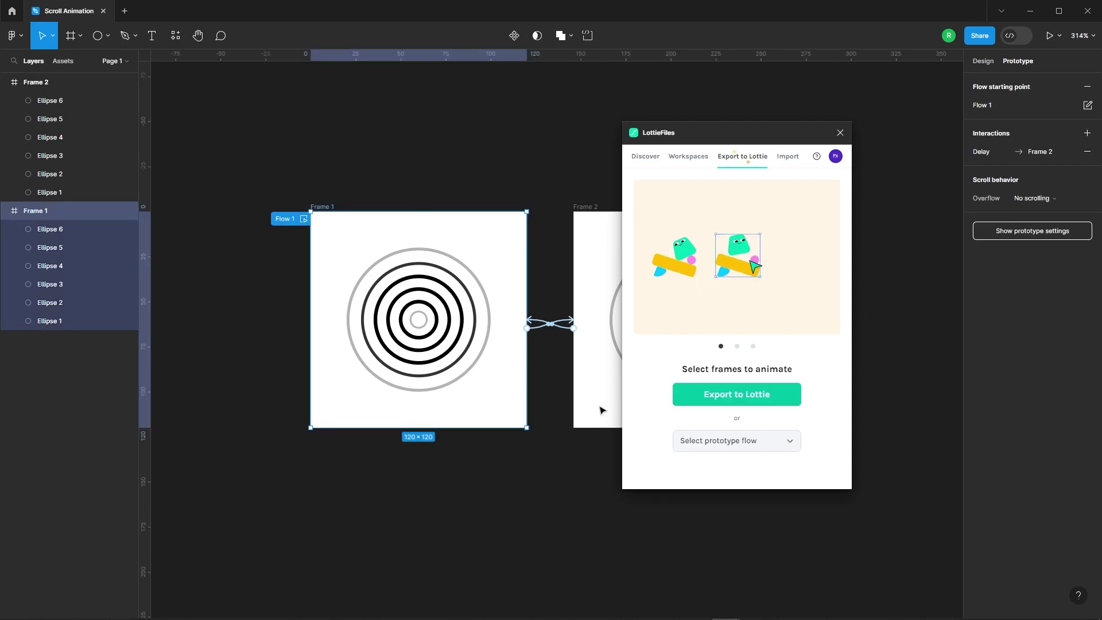
click(747, 401)
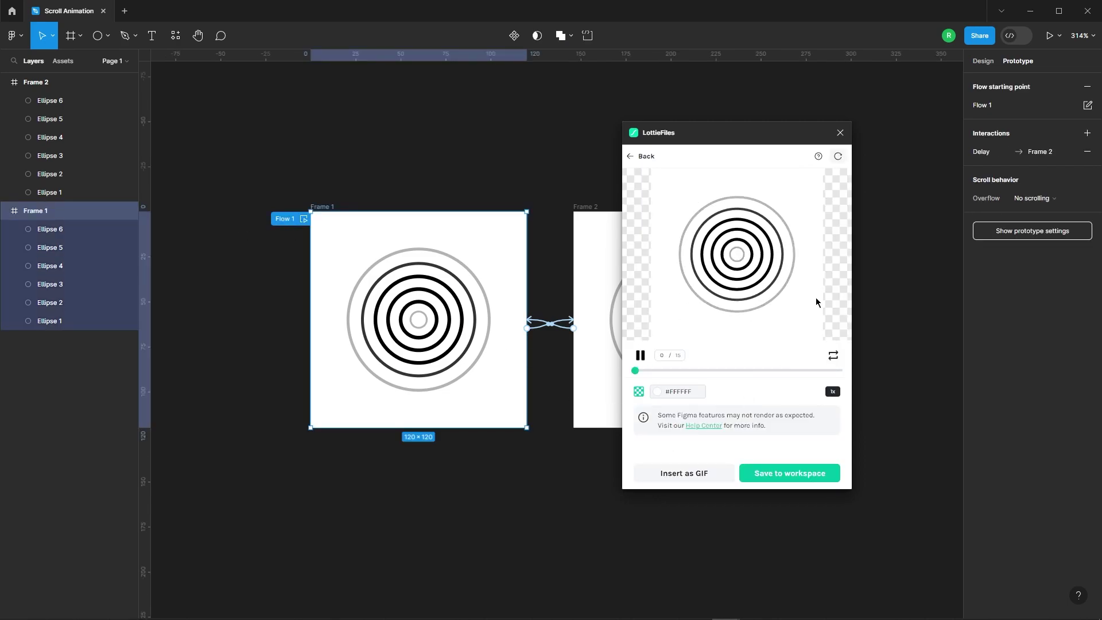
Insert the Lottie animation as a medium 500 × 500 GIF with transparency and close the plugin without saving to a workspace.
click(686, 481)
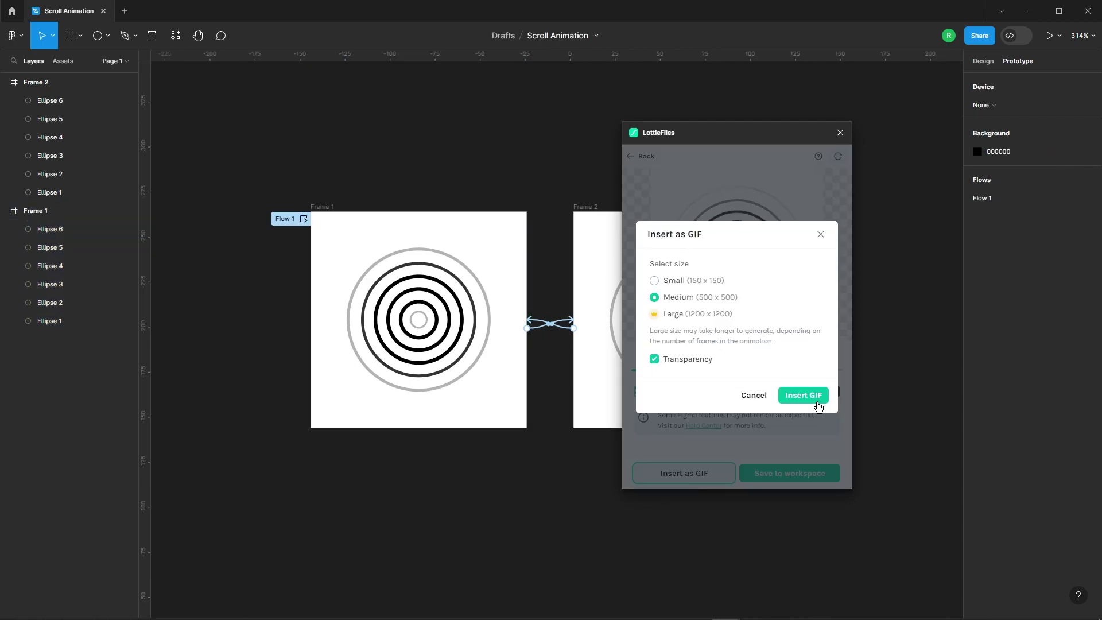
click(810, 404)
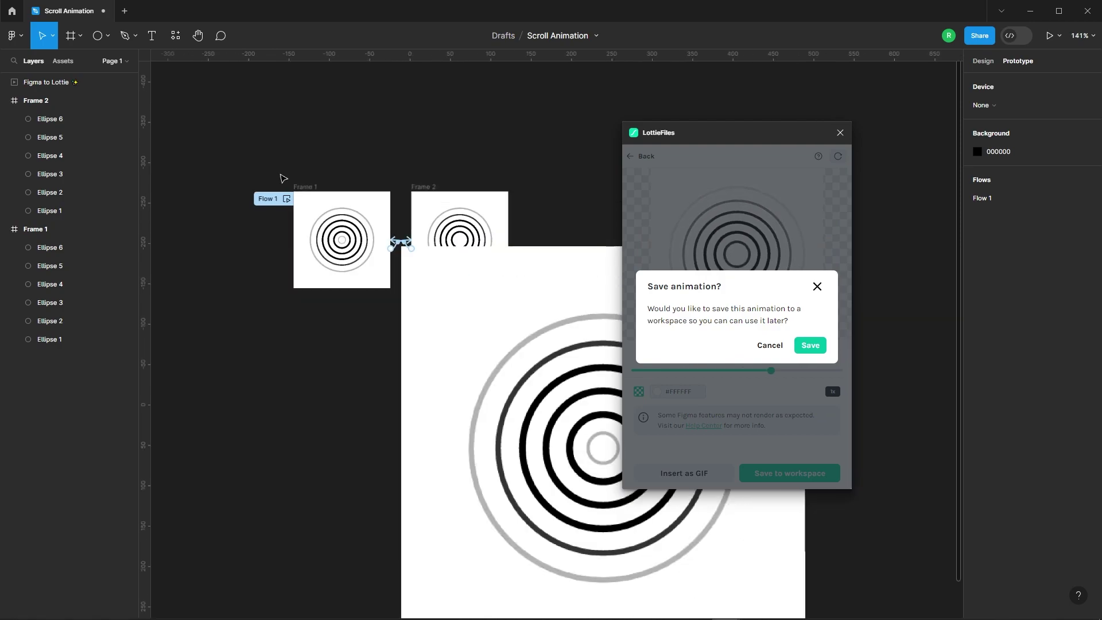
drag(476, 386, 476, 366)
click(817, 286)
click(840, 132)
click(584, 299)
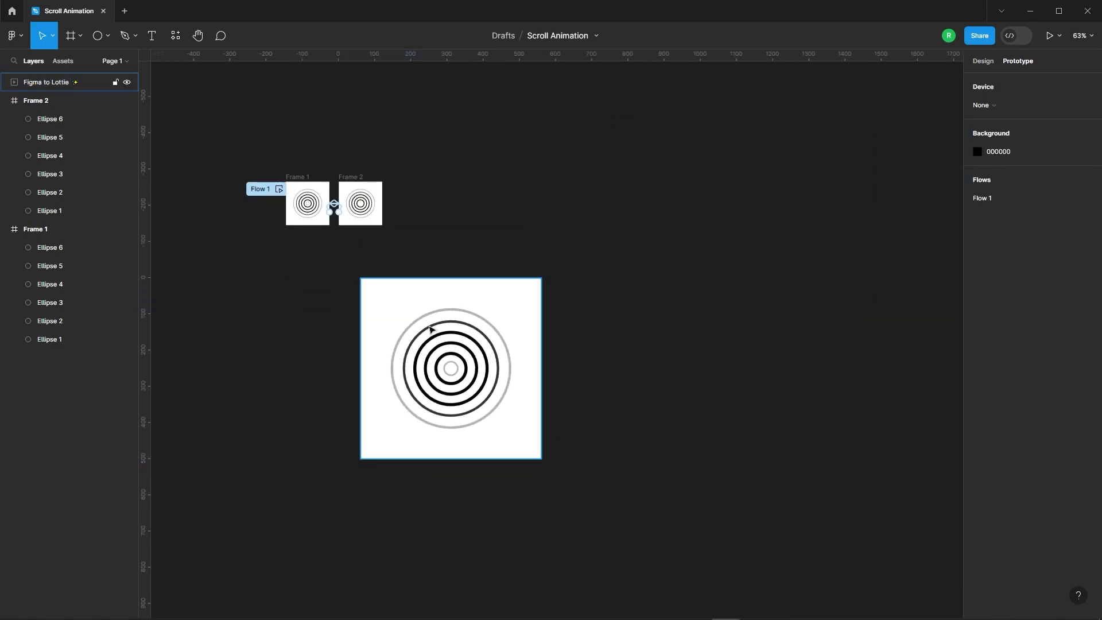
Move the GIF aside, draw a square frame below the two ring frames, and place a copy of the GIF inside it.
drag(431, 328, 579, 262)
click(68, 38)
mouse_move(299, 271)
mouse_down()
mouse_move(423, 352)
mouse_move(448, 419)
mouse_up()
click(587, 307)
drag(597, 303, 372, 356)
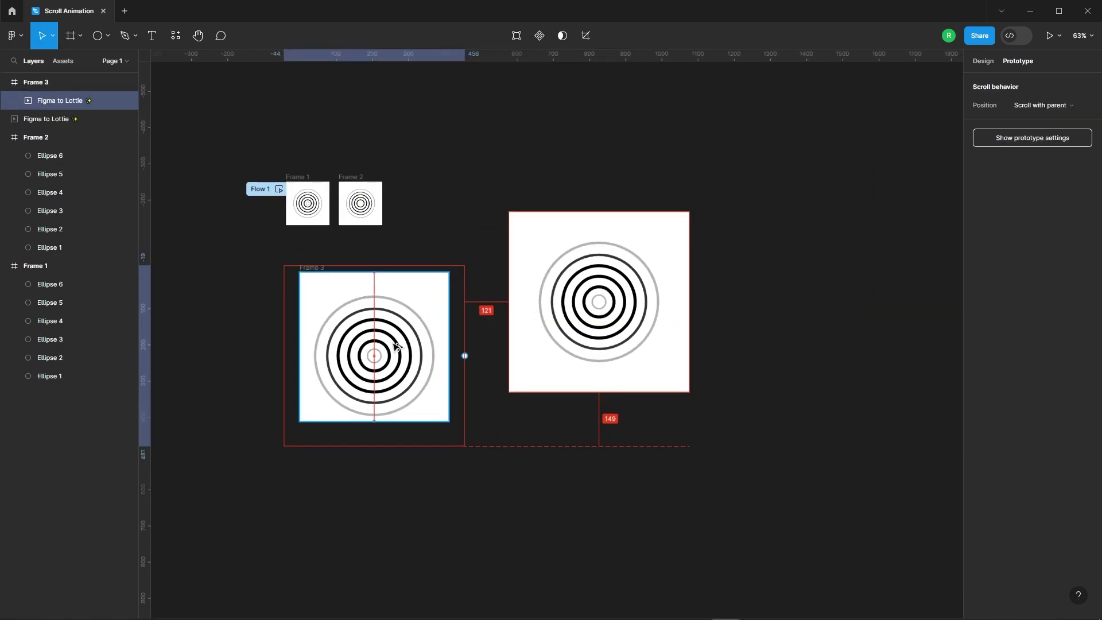
Scale down the GIF copy inside the new frame and play that frame as a prototype.
scroll(379, 321, up, 4)
click(440, 317)
drag(543, 331, 490, 310)
click(290, 215)
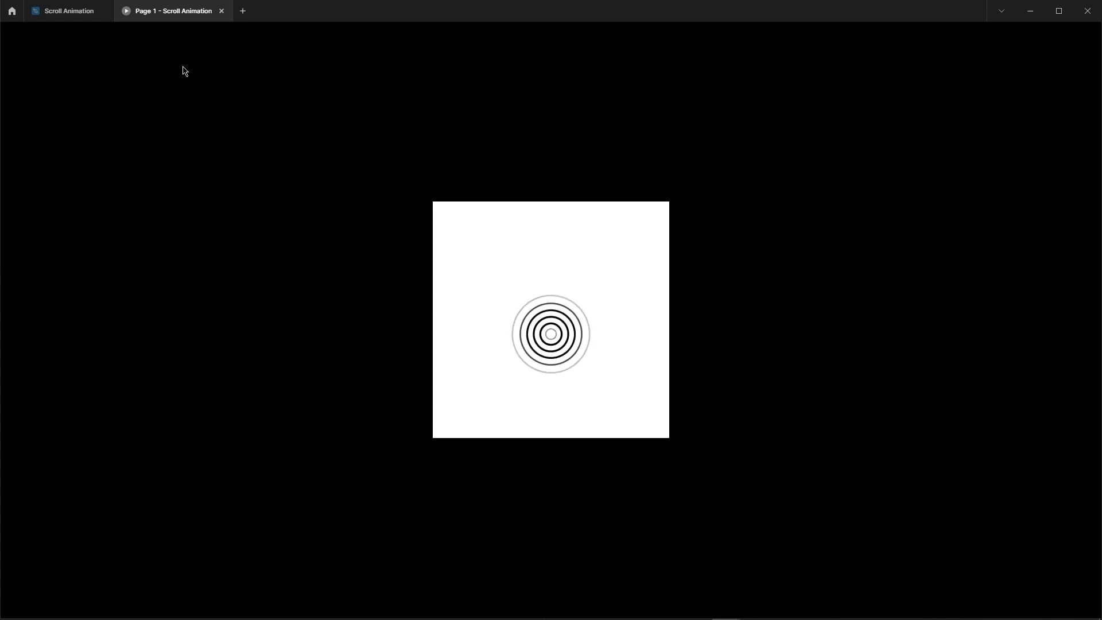
Return to the design file and delete the test frame together with its GIF copy.
click(75, 11)
drag(247, 181, 605, 539)
key(Delete)
scroll(528, 371, down, 4)
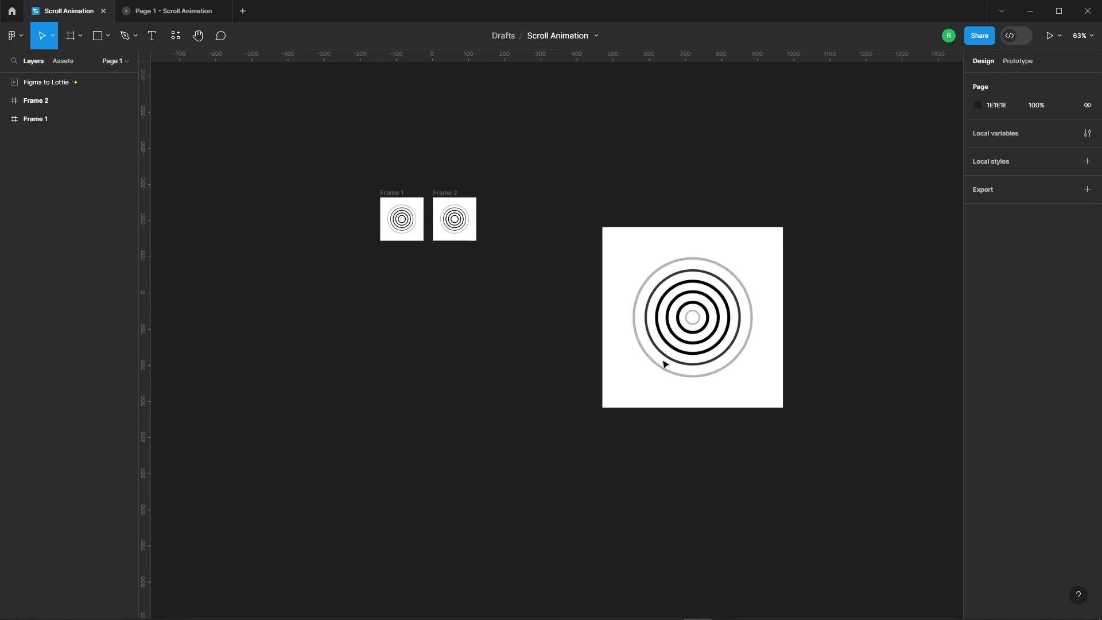
Move the 500 × 500 GIF to the free canvas area below and to the left of the two ring frames.
drag(718, 349, 306, 383)
click(775, 411)
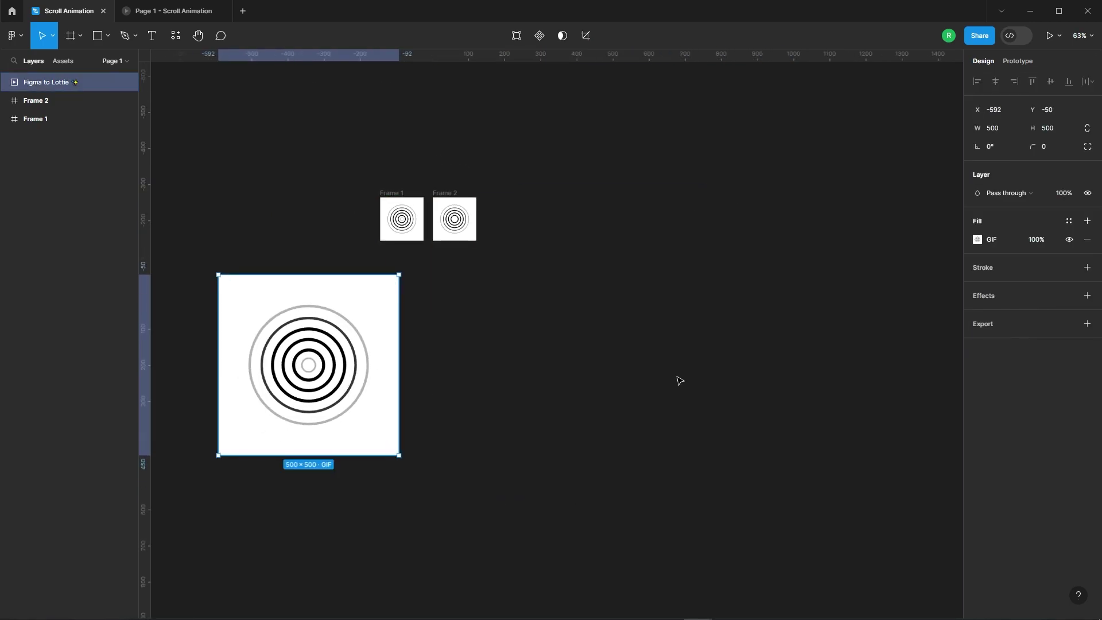
click(517, 316)
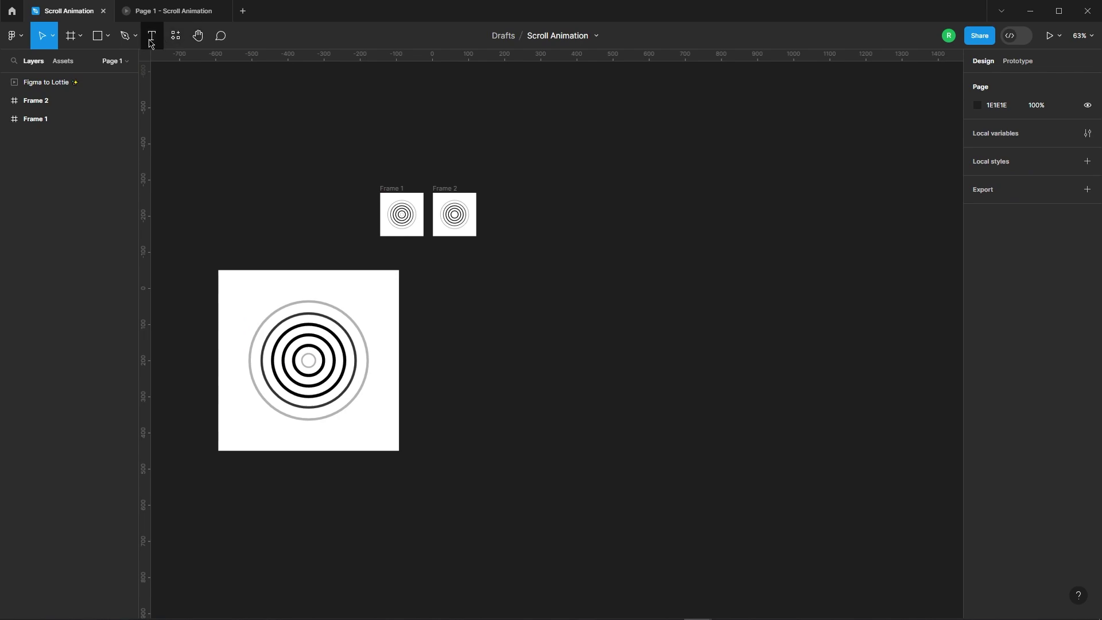
Add the text "Product. Design. Identity." on the empty canvas to the right of the GIF.
click(535, 321)
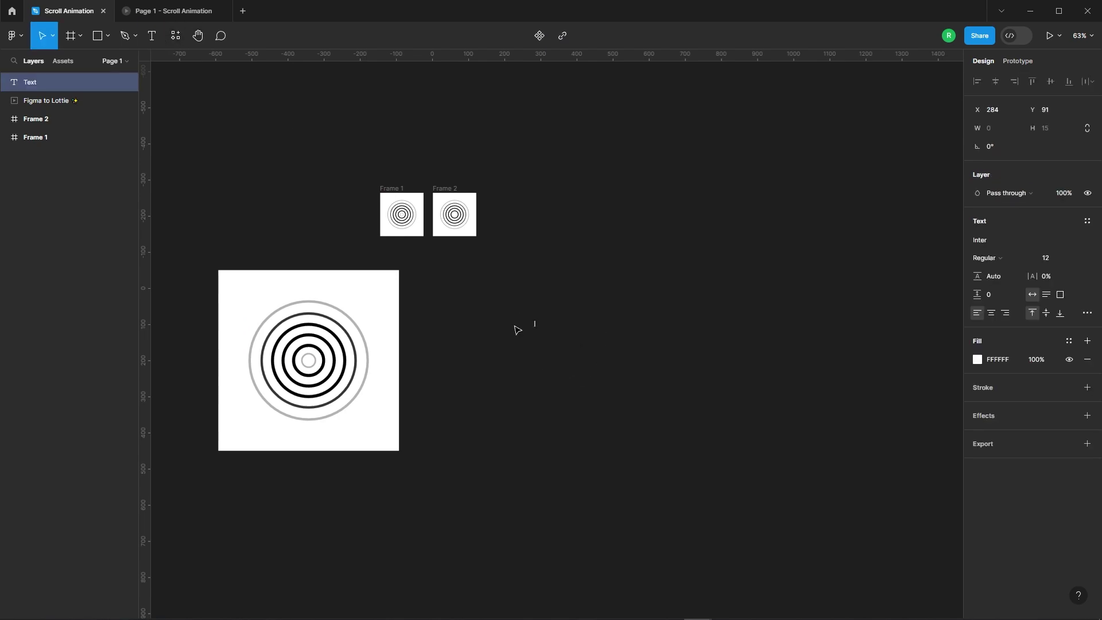
scroll(559, 321, up, 3)
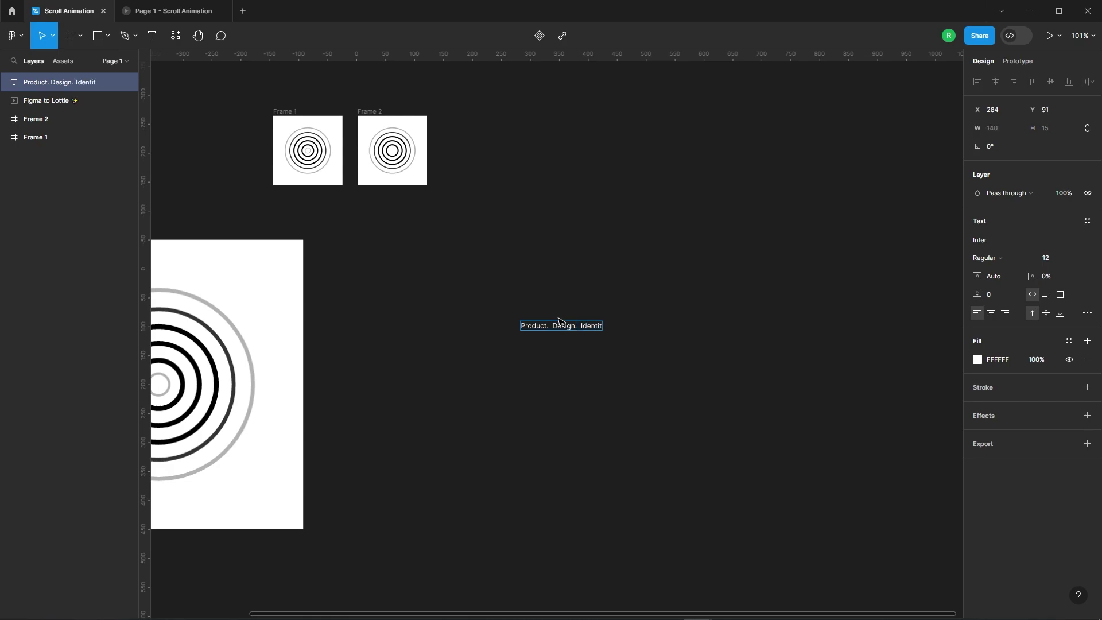
key(Escape)
Format the new text as uppercase, Medium weight, size 14.
click(1087, 313)
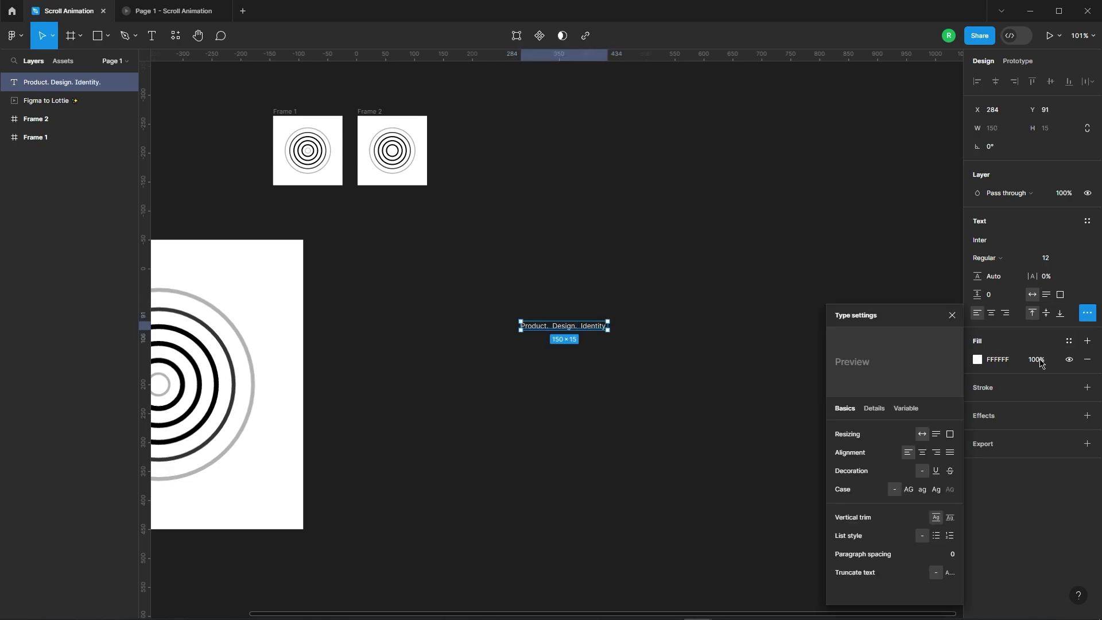
click(909, 489)
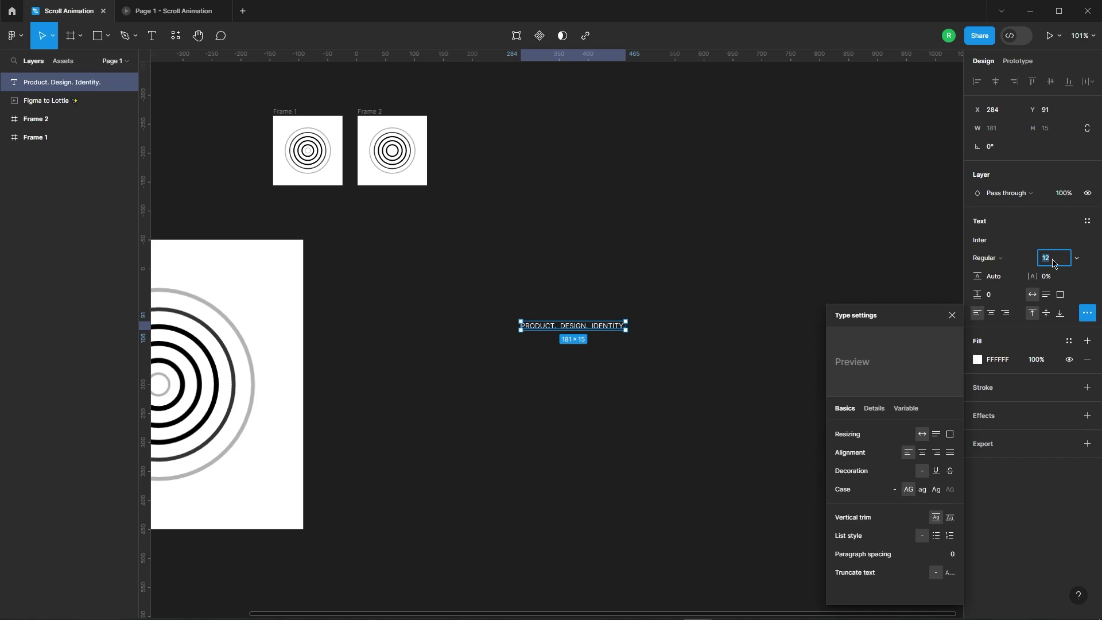
click(987, 257)
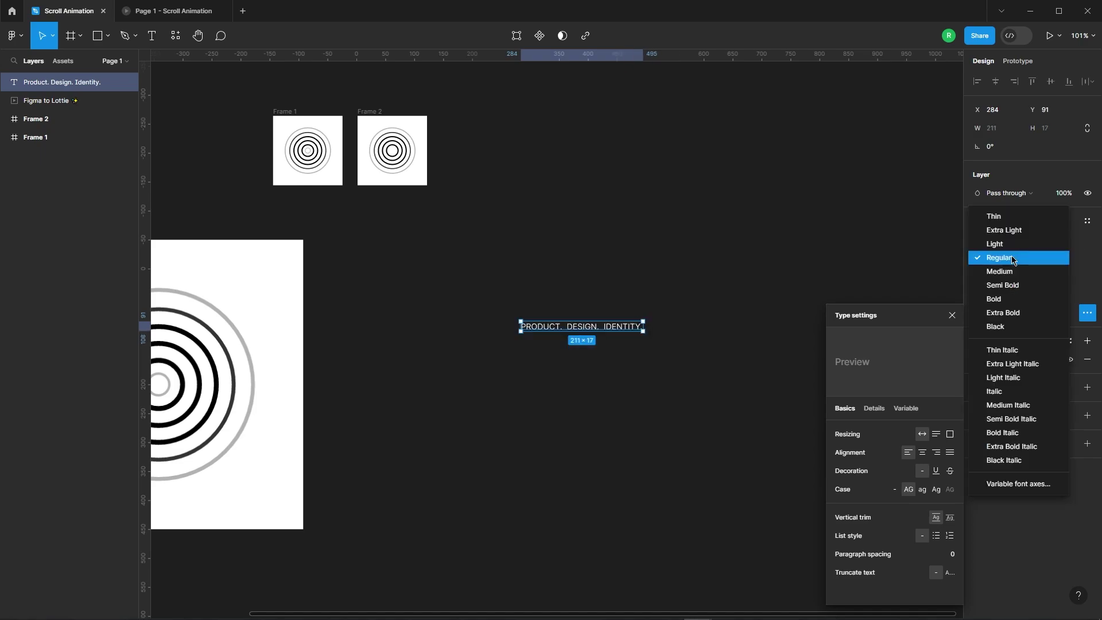
click(990, 269)
click(603, 290)
Change the text's fill colour to black (000000).
click(601, 326)
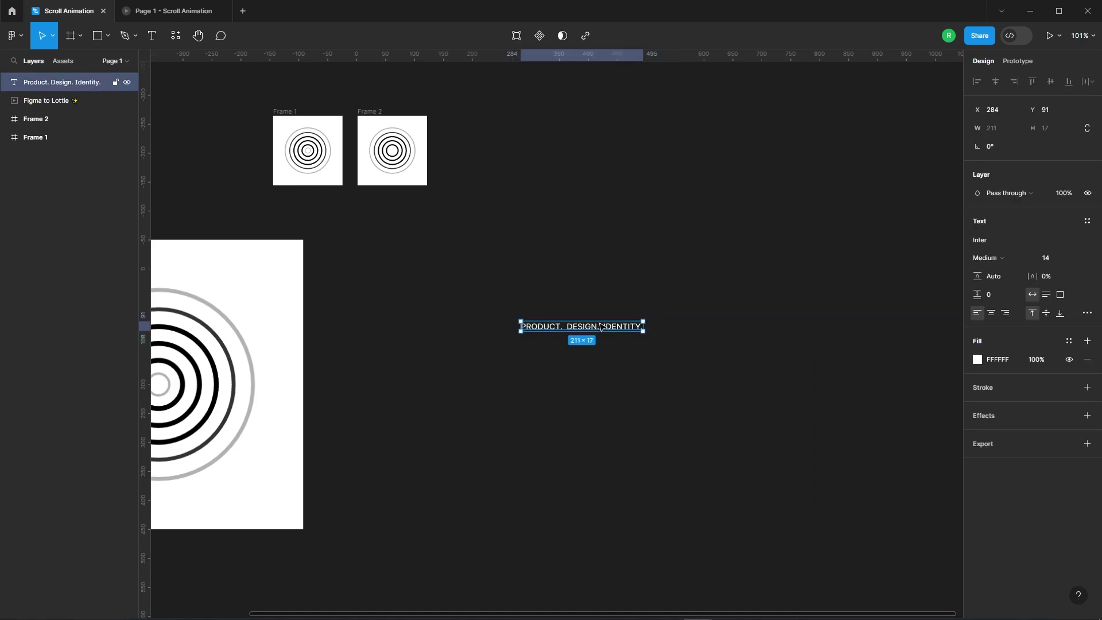
click(977, 359)
drag(890, 380, 803, 466)
click(757, 429)
scroll(540, 344, up, 4)
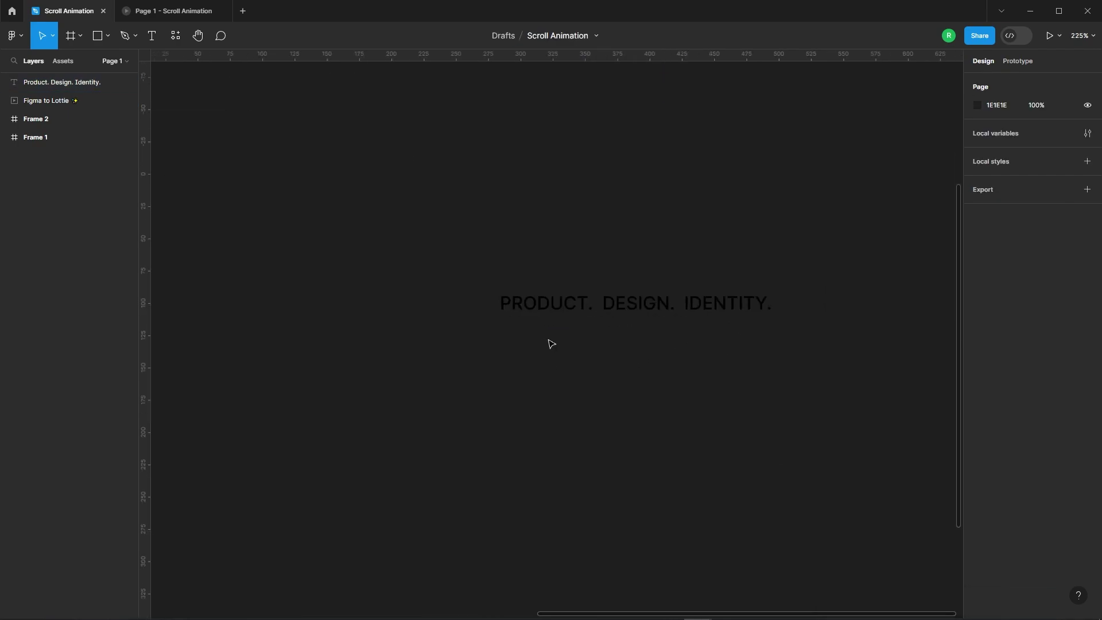
click(579, 304)
click(632, 230)
scroll(592, 239, down, 3)
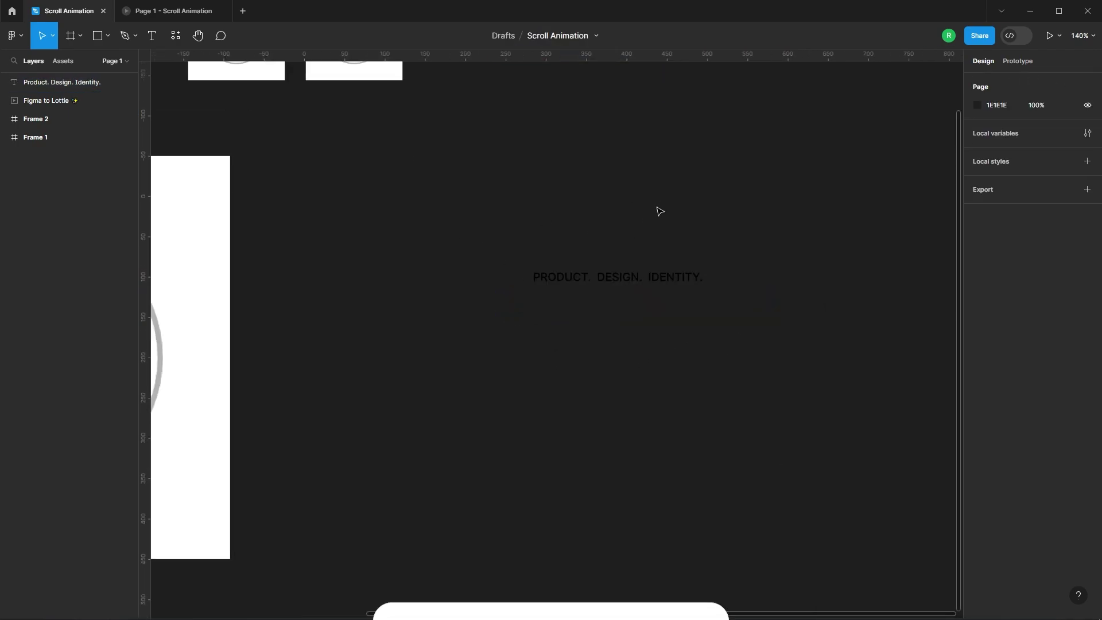
Bend the text into a full circle with the ARC plugin and move the circular text to the right of the straight text.
click(614, 278)
click(175, 36)
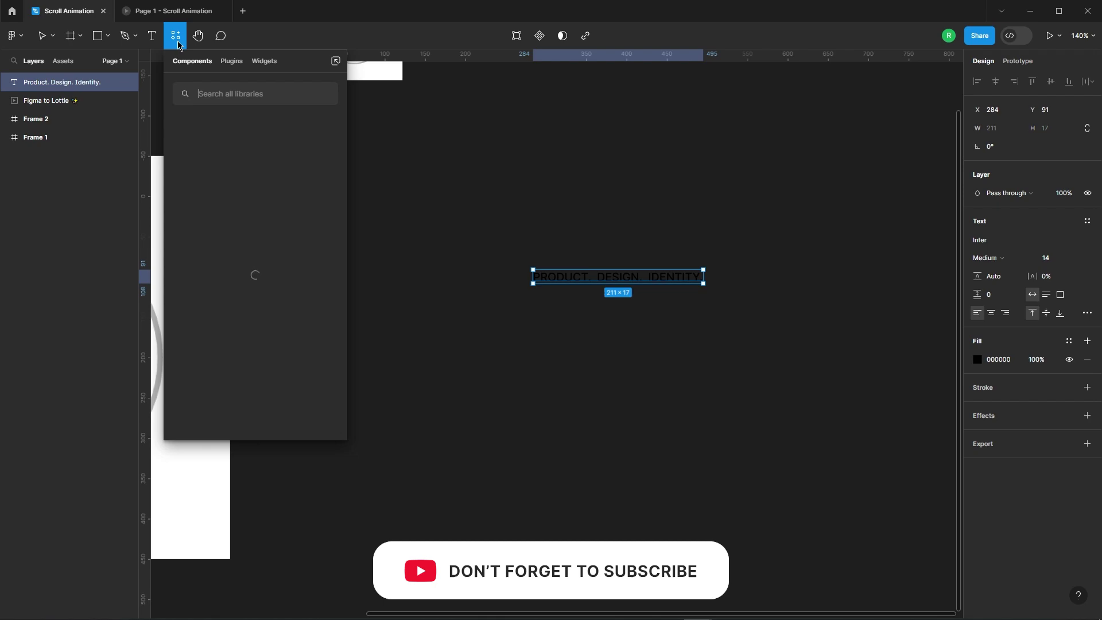
click(229, 61)
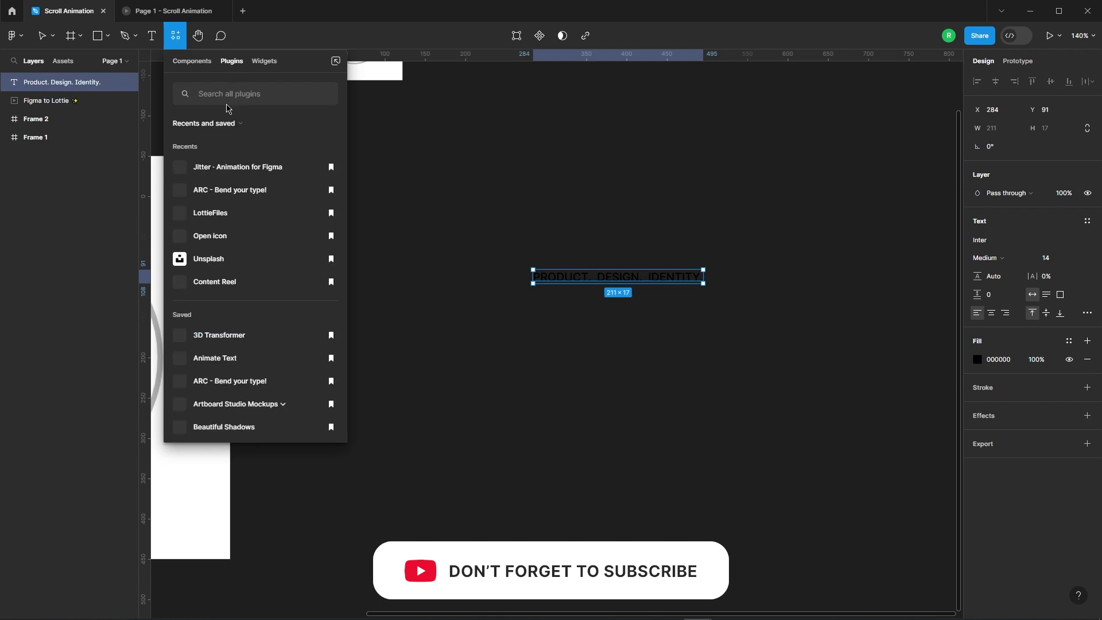
click(234, 194)
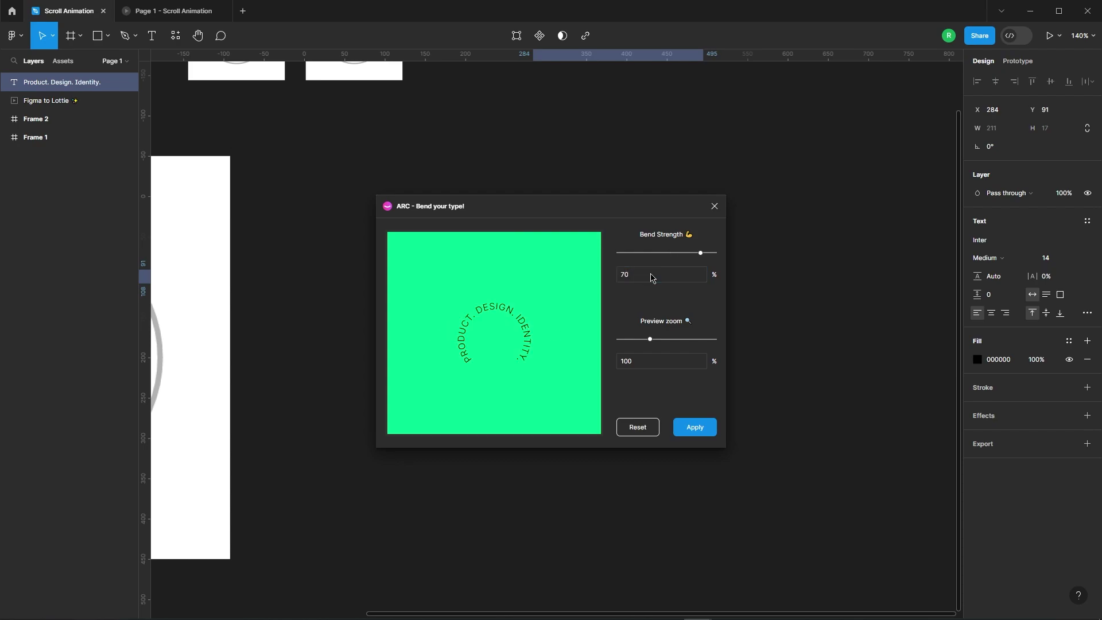
click(696, 434)
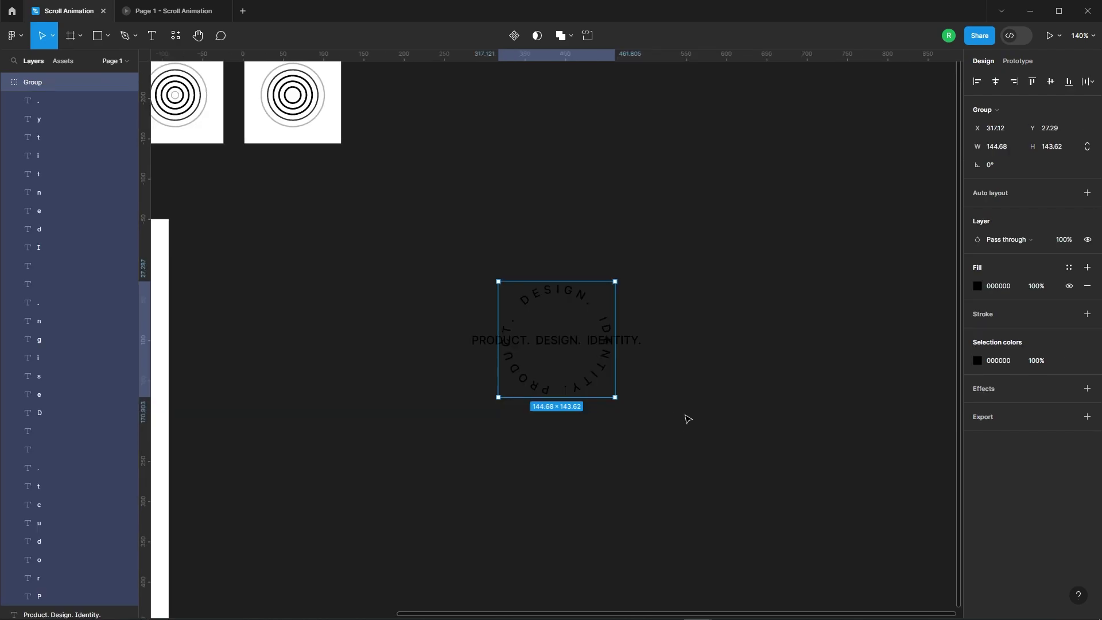
drag(587, 306, 778, 306)
click(522, 253)
scroll(522, 254, down, 3)
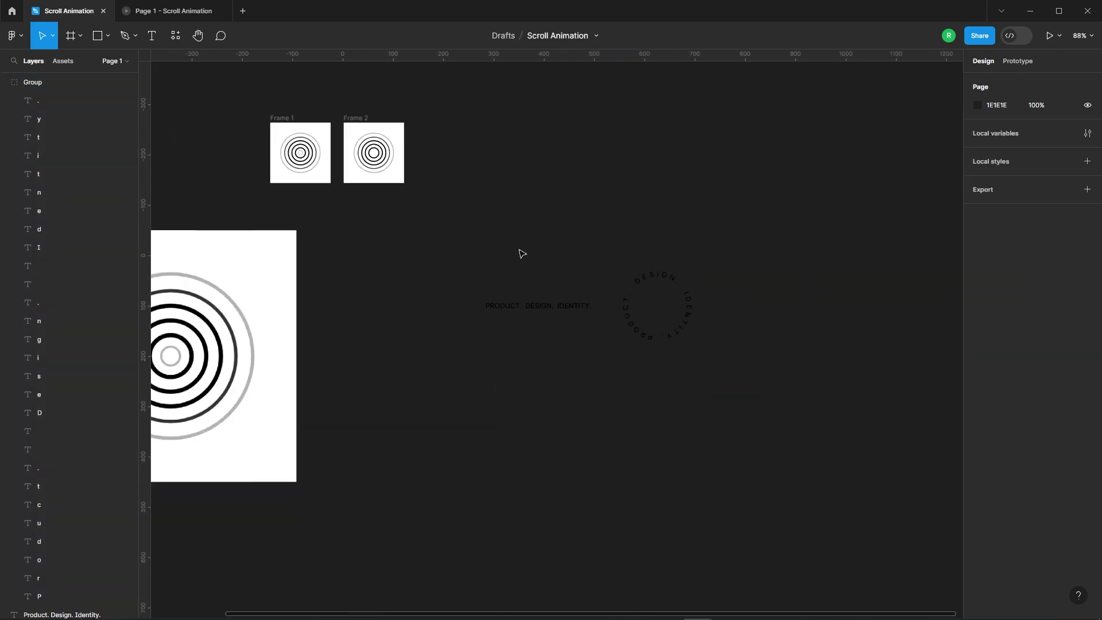
Add a 200 × 200 circle below the texts and fill it with white.
click(108, 35)
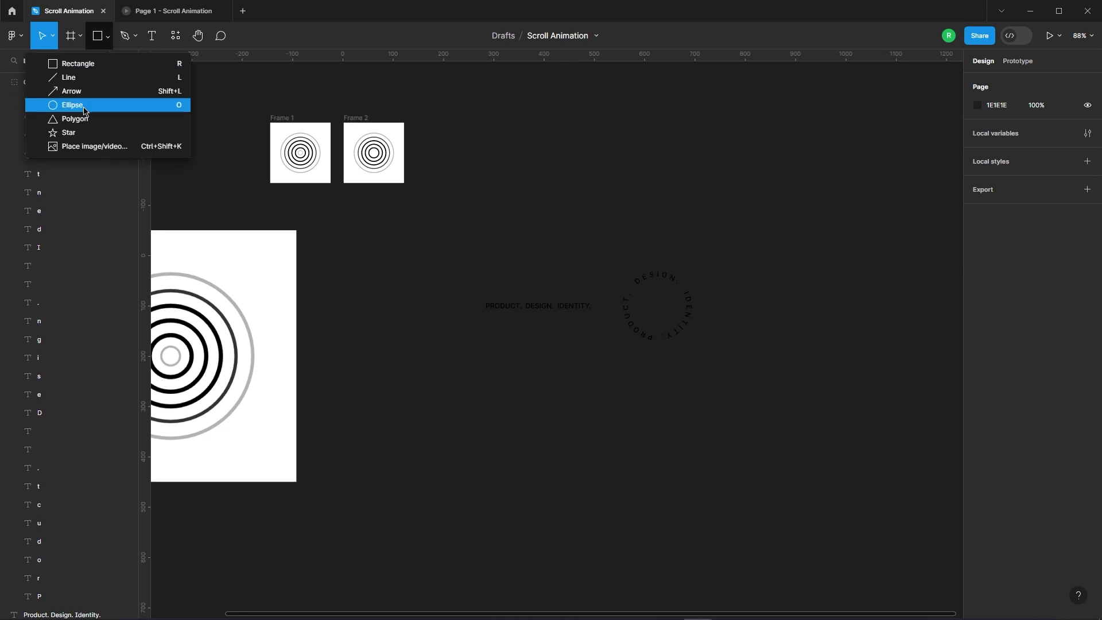
click(52, 106)
click(563, 364)
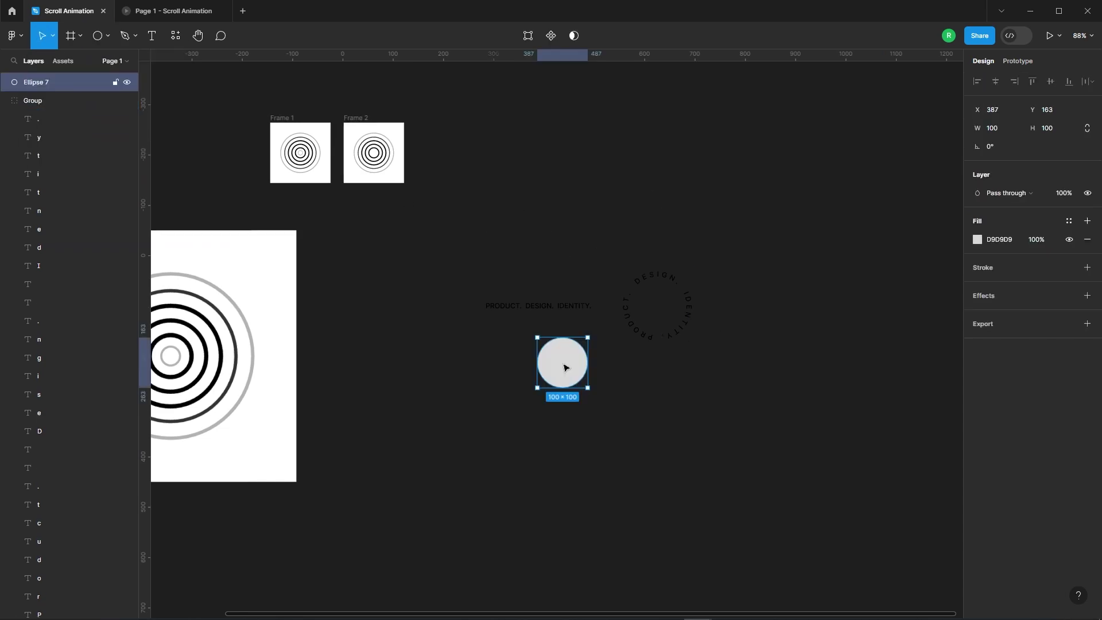
click(999, 125)
text(200)
key(Return)
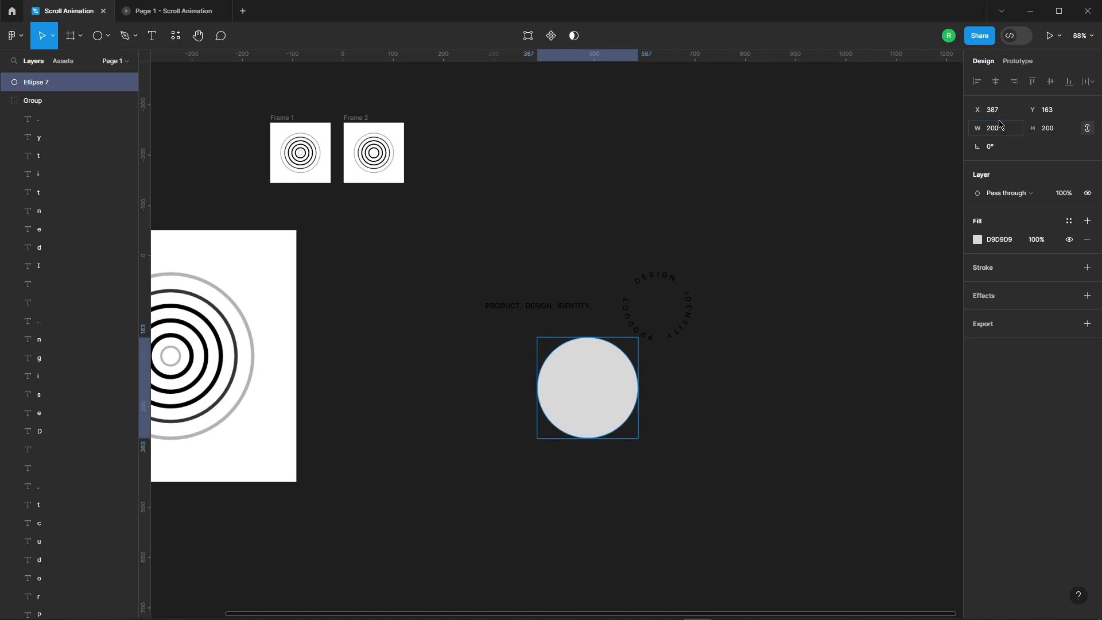
click(977, 239)
click(827, 274)
click(681, 170)
Bring the circular text group to the front and place it in the middle of the white circle.
click(657, 304)
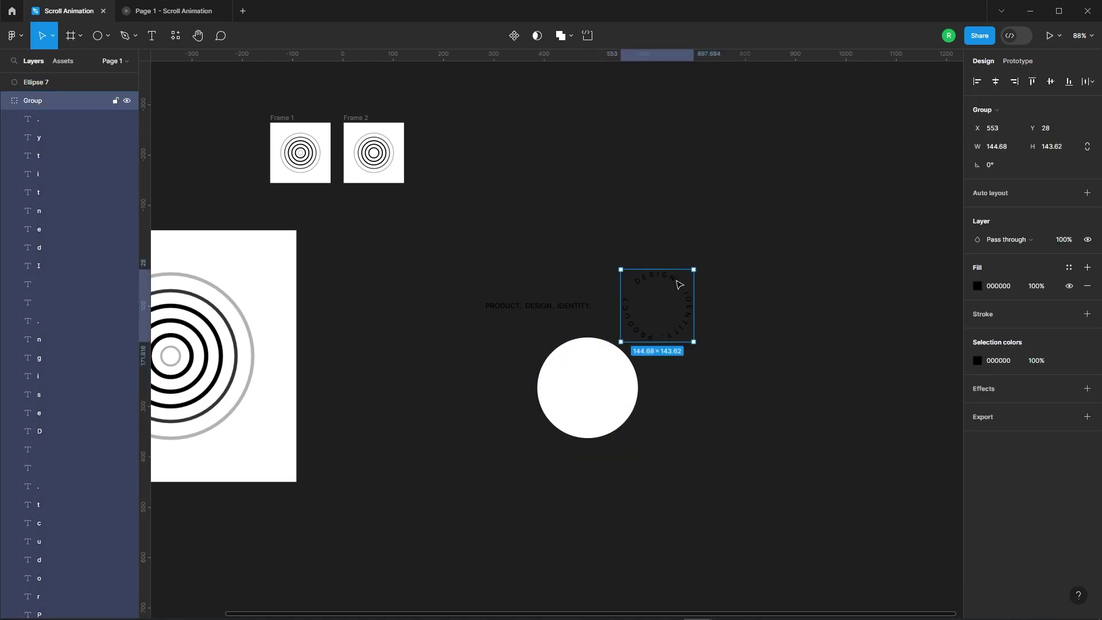
right_click(716, 302)
click(744, 393)
drag(718, 312, 612, 361)
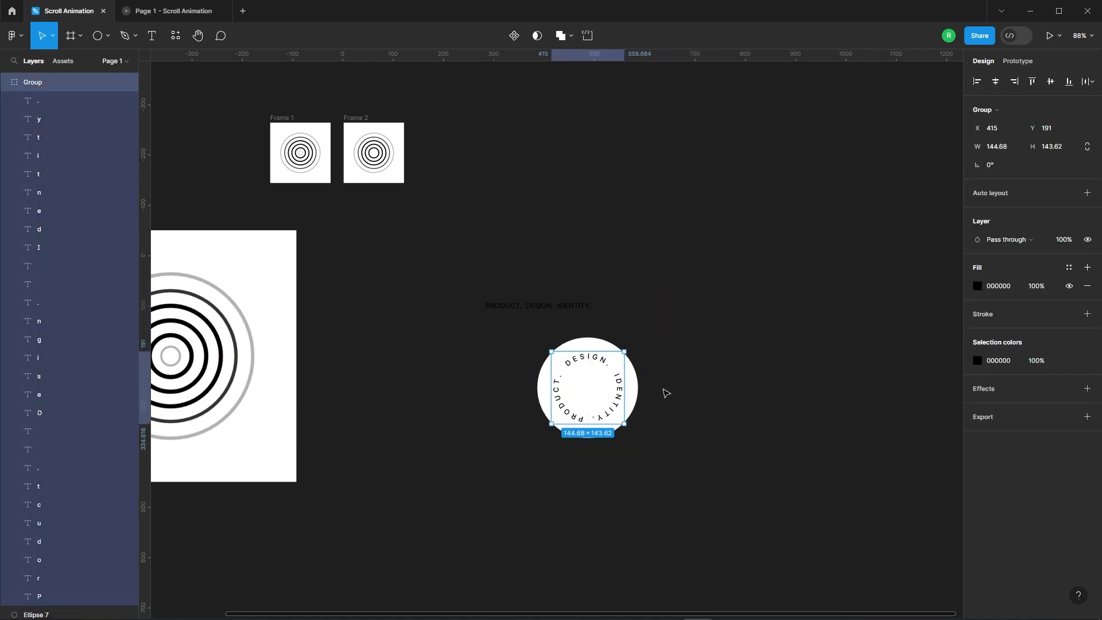
Scale the circular text up proportionally from its centre to about 171 × 170 inside the white circle.
scroll(626, 434, up, 5)
click(626, 433)
click(592, 290)
click(571, 269)
scroll(508, 242, up, 2)
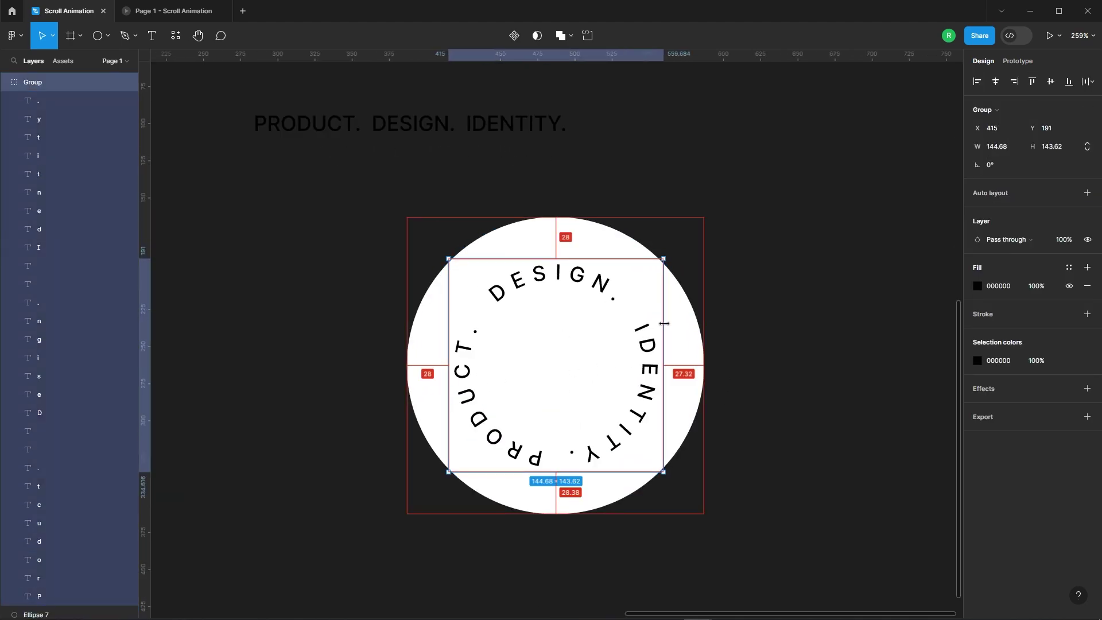
drag(663, 319, 684, 319)
shift+click(556, 273)
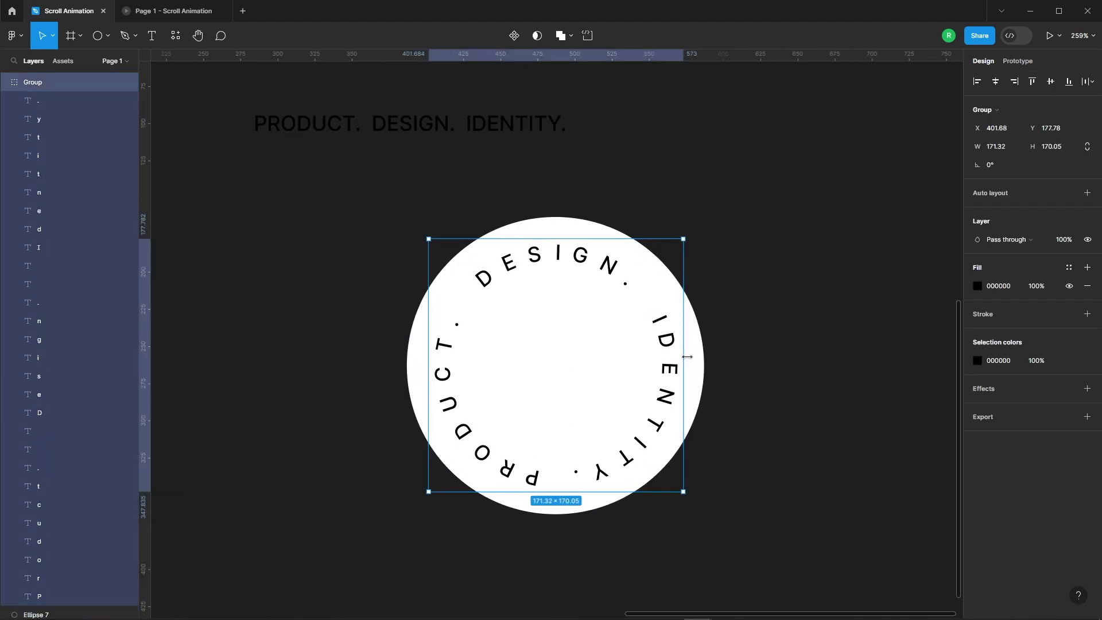
Centre the circular text within the white circle, nudging it to X 402, Y 178.
click(996, 84)
click(746, 265)
click(667, 335)
key(Right)
key(Left)
key(Right)
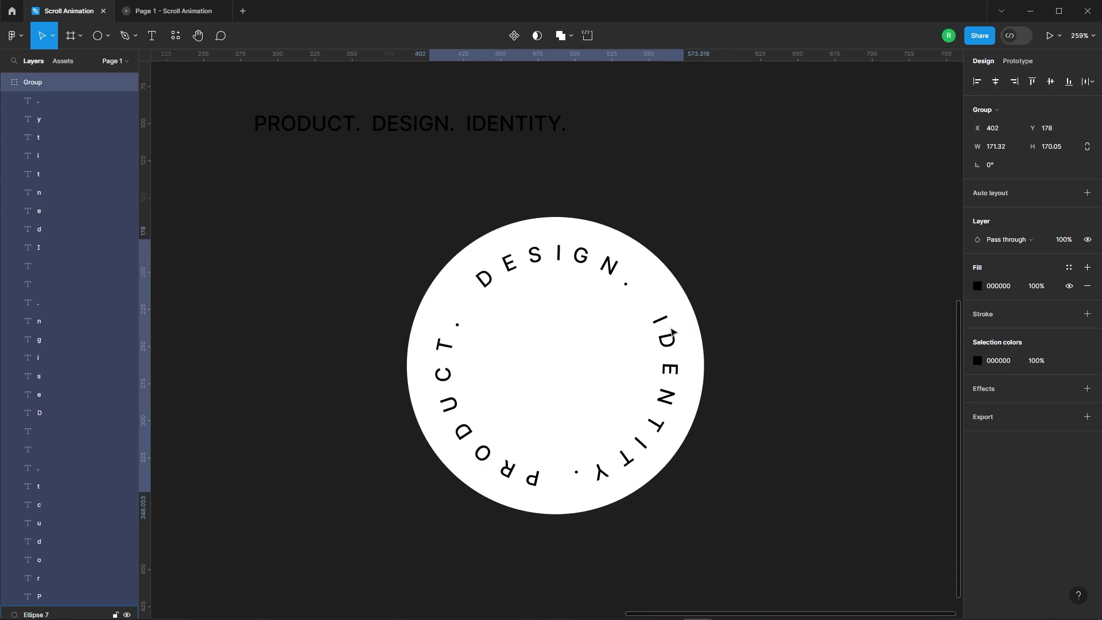
click(733, 271)
Select the white circle together with the circular text and wrap both in a frame.
scroll(732, 270, down, 3)
drag(493, 225, 809, 468)
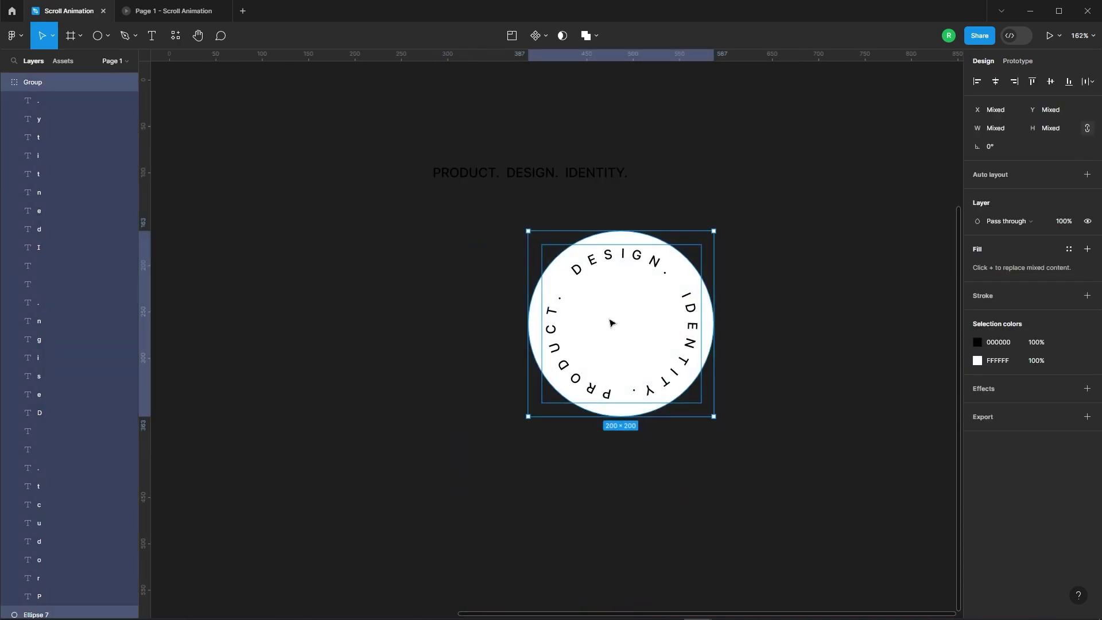
right_click(649, 267)
click(689, 390)
scroll(722, 275, down, 3)
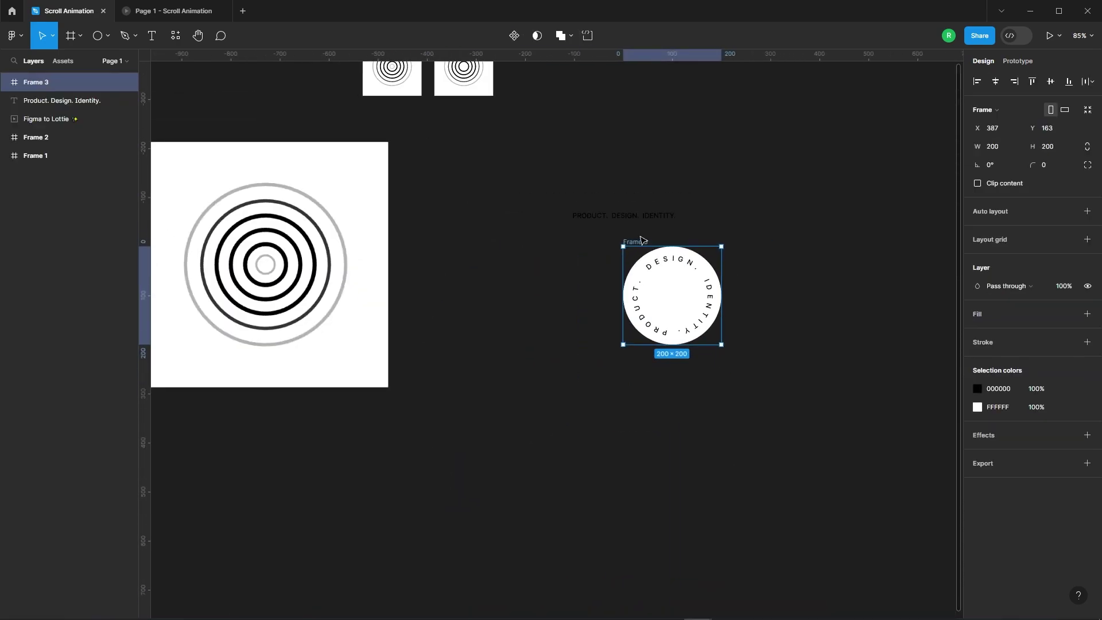
Move the straight text farther up and shift the circle's frame slightly to the left.
drag(619, 218, 597, 162)
drag(638, 244, 621, 241)
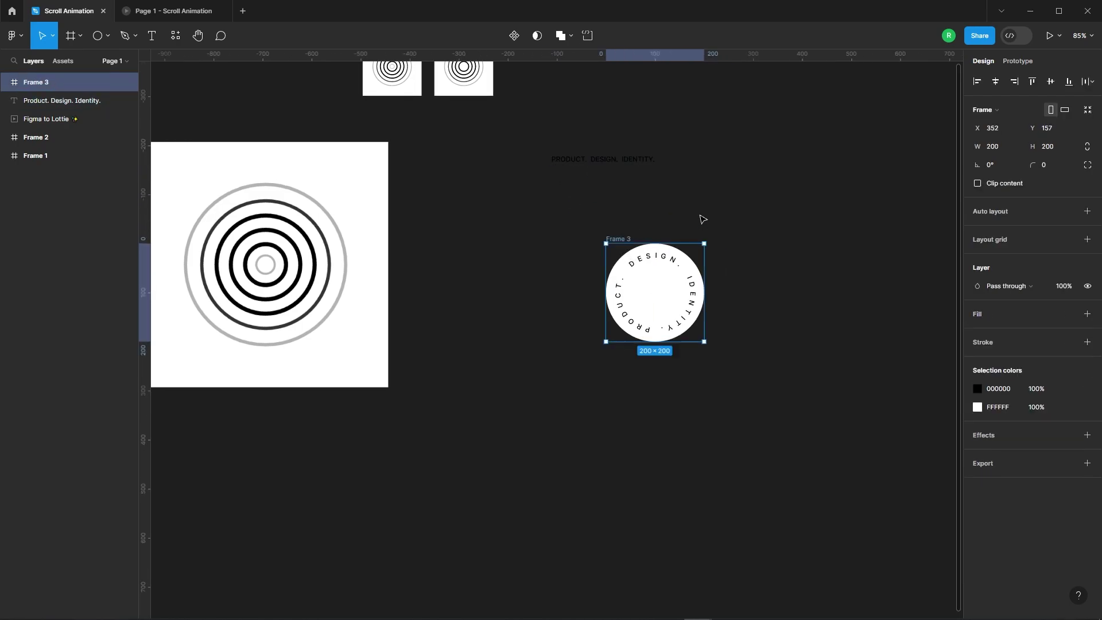
click(700, 218)
Run the Jitter plugin and copy the circular text's frame over to the Jitter editor.
click(176, 35)
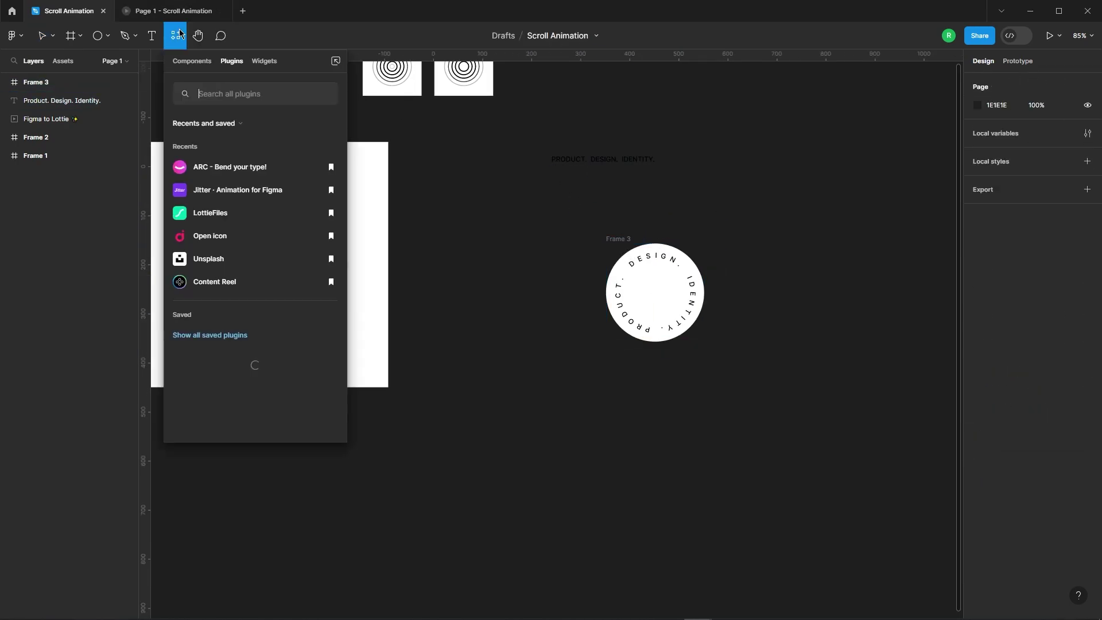
click(248, 193)
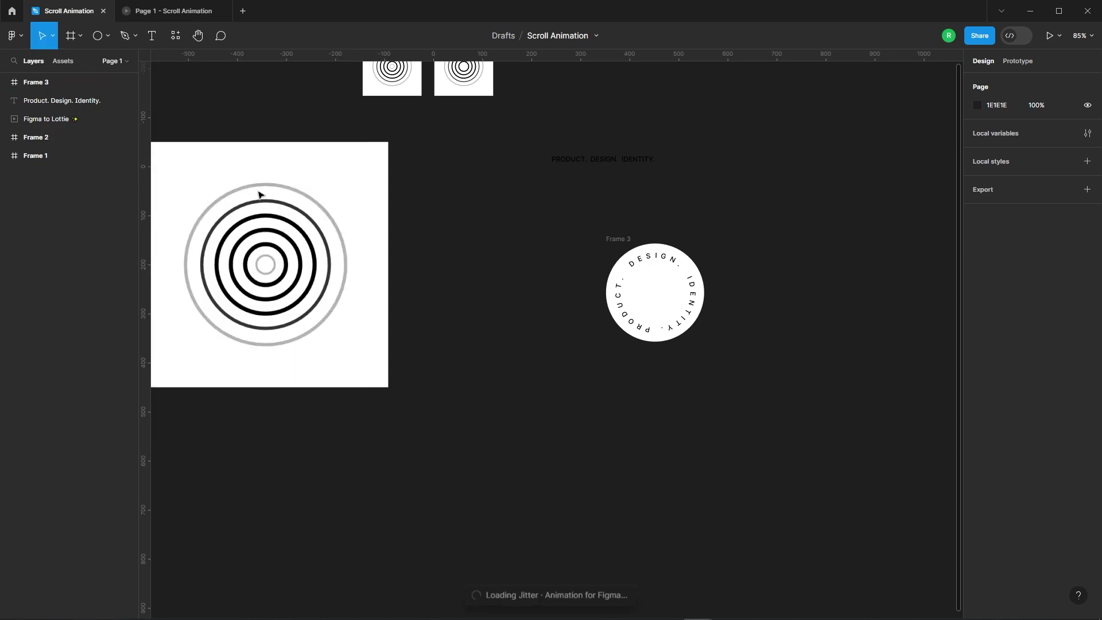
drag(794, 237, 817, 199)
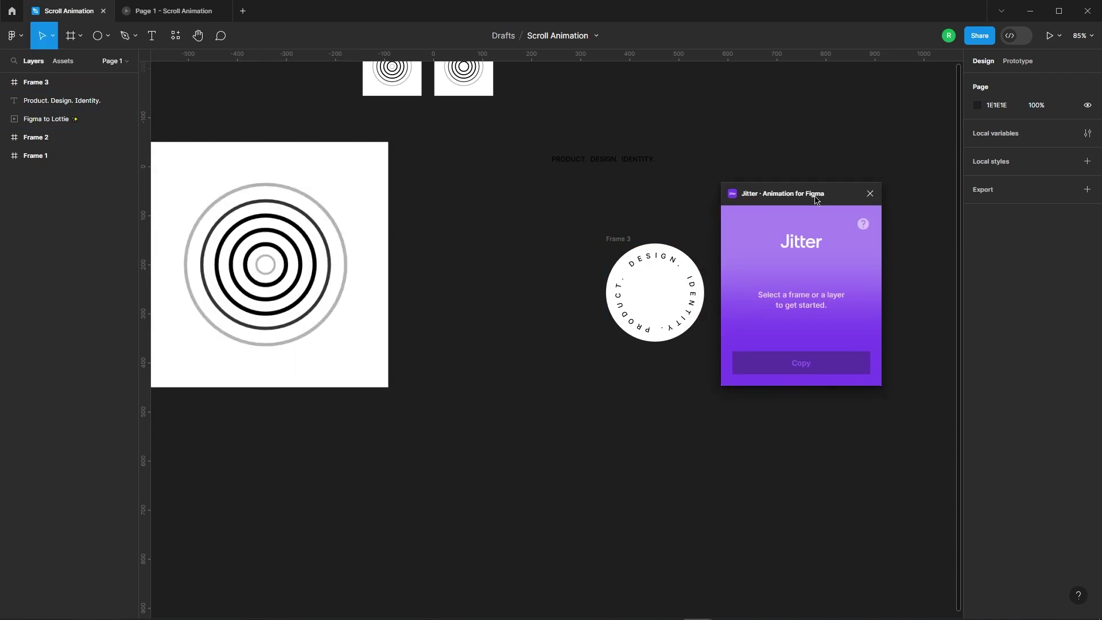
click(631, 240)
click(799, 364)
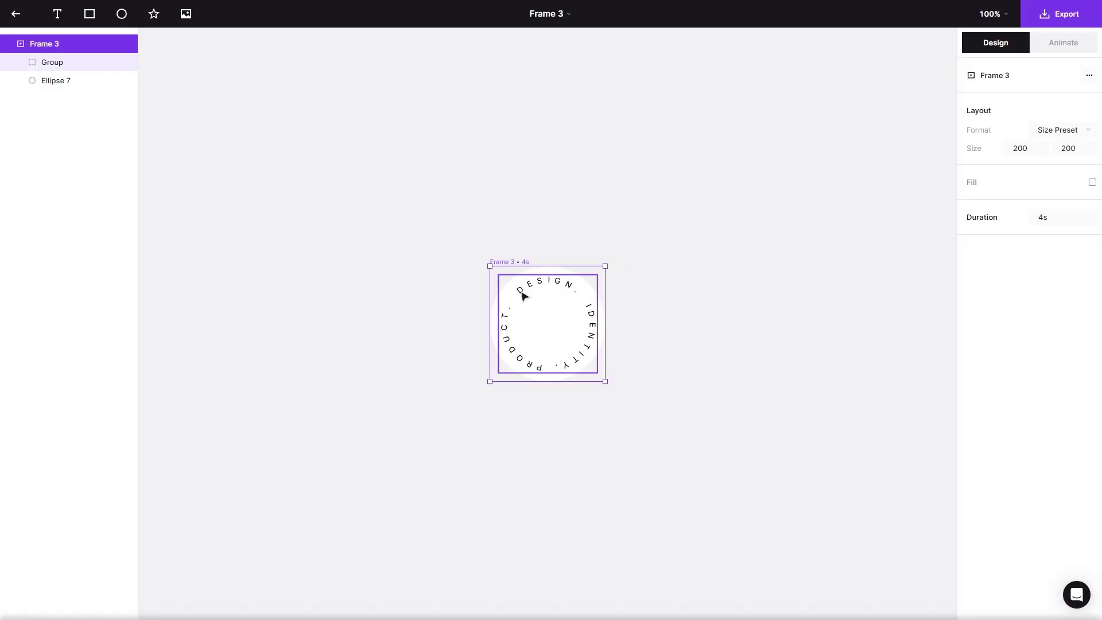
Give the circular text group a custom Rotate animation to 360°.
click(548, 290)
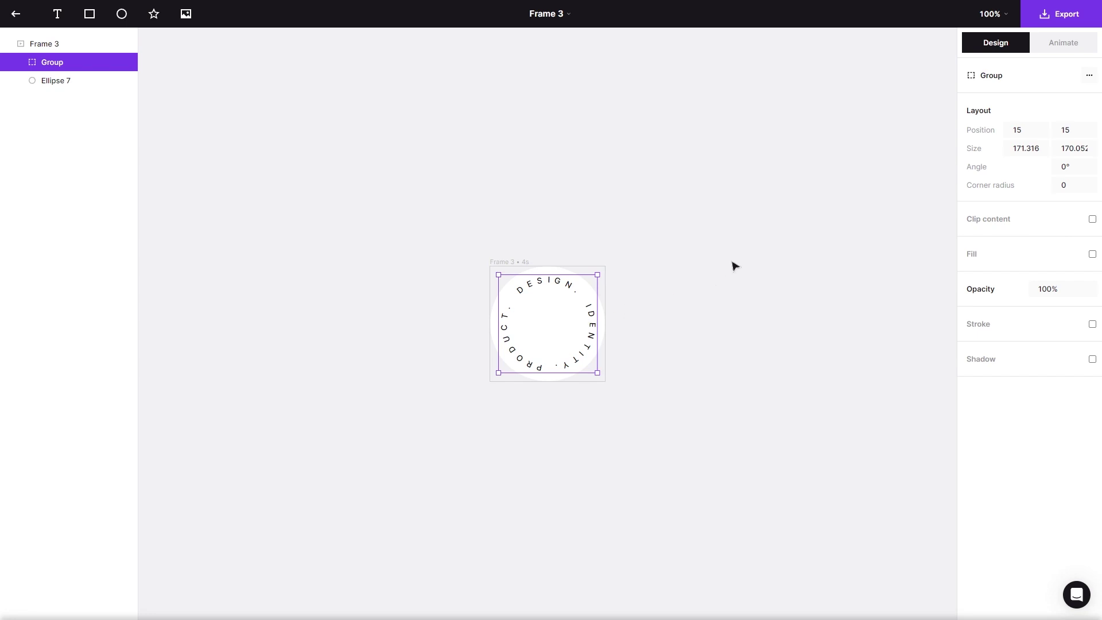
click(1071, 49)
click(1032, 115)
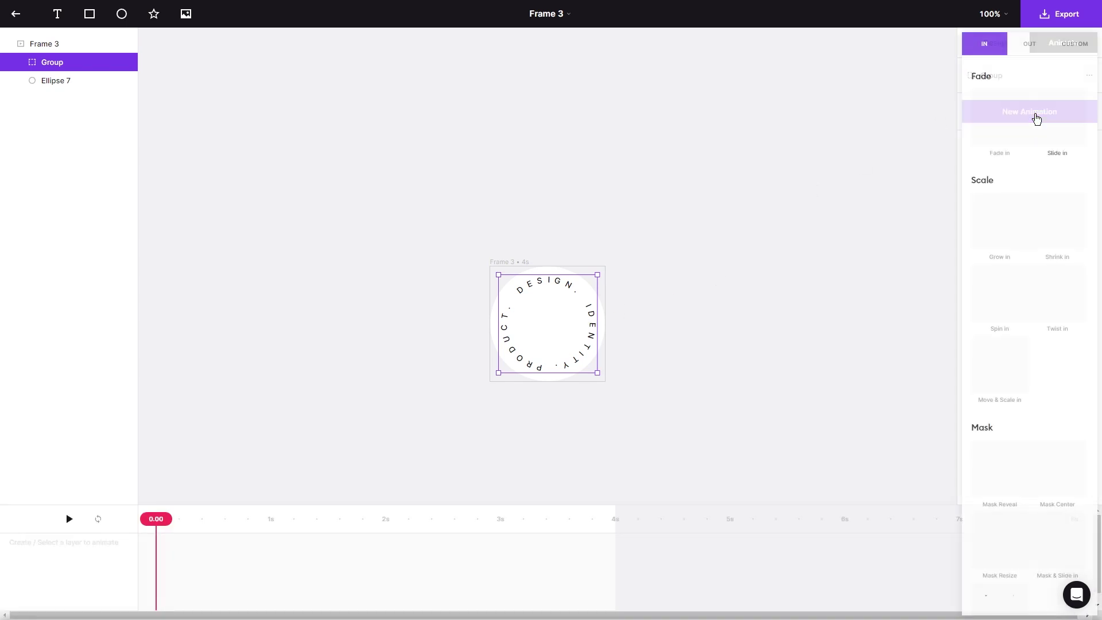
click(1078, 50)
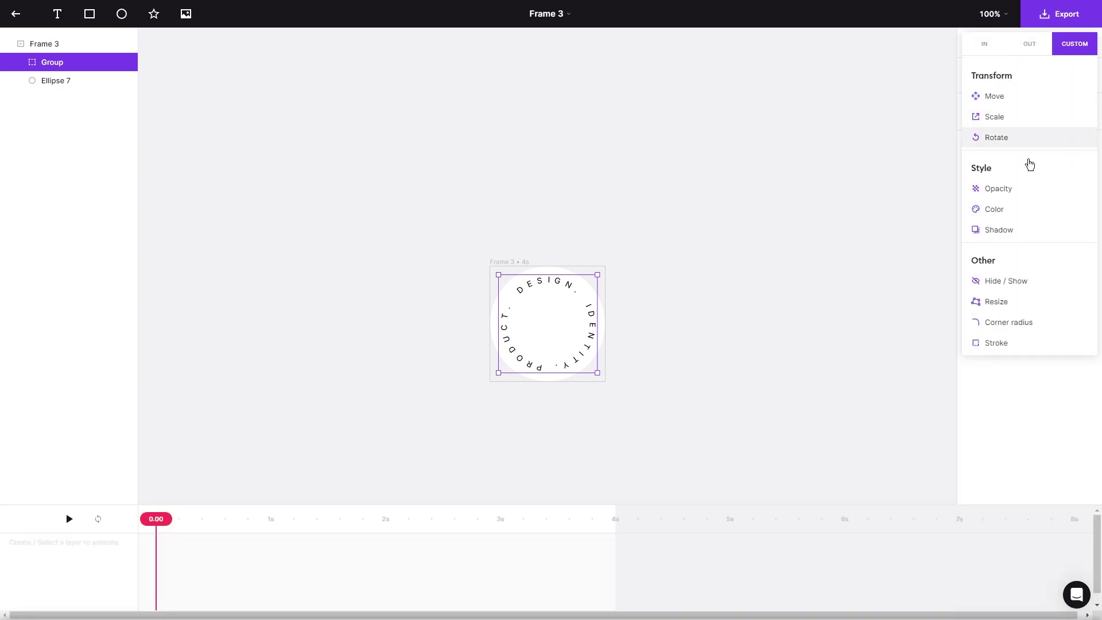
click(1000, 142)
click(1064, 142)
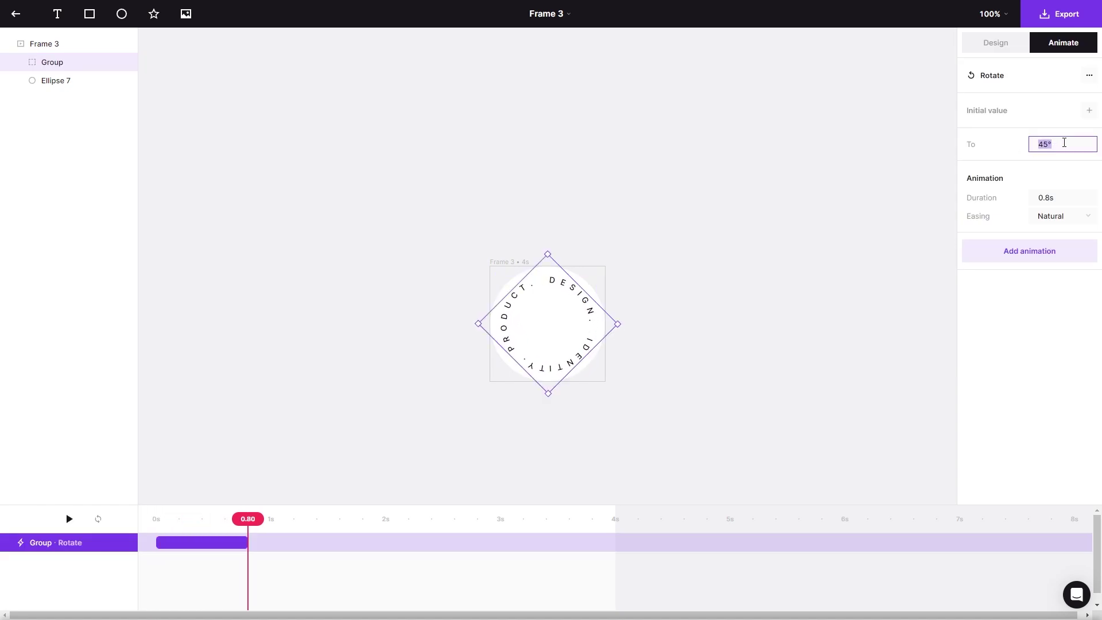
key(Return)
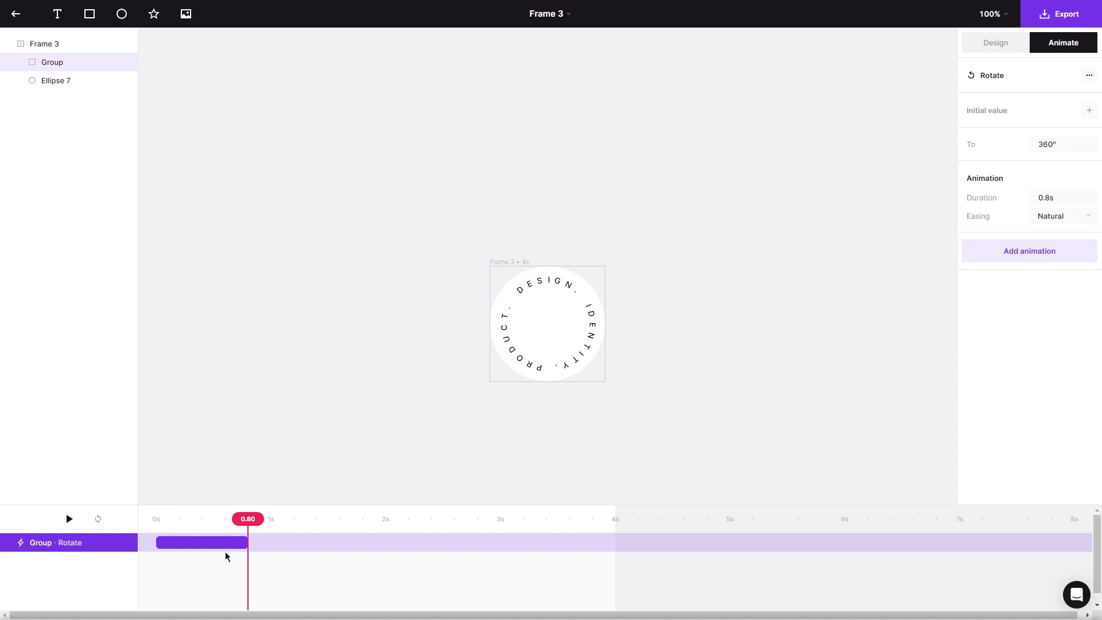
Extend the rotation's duration to 4 s and play the animation from the start.
drag(244, 543, 612, 521)
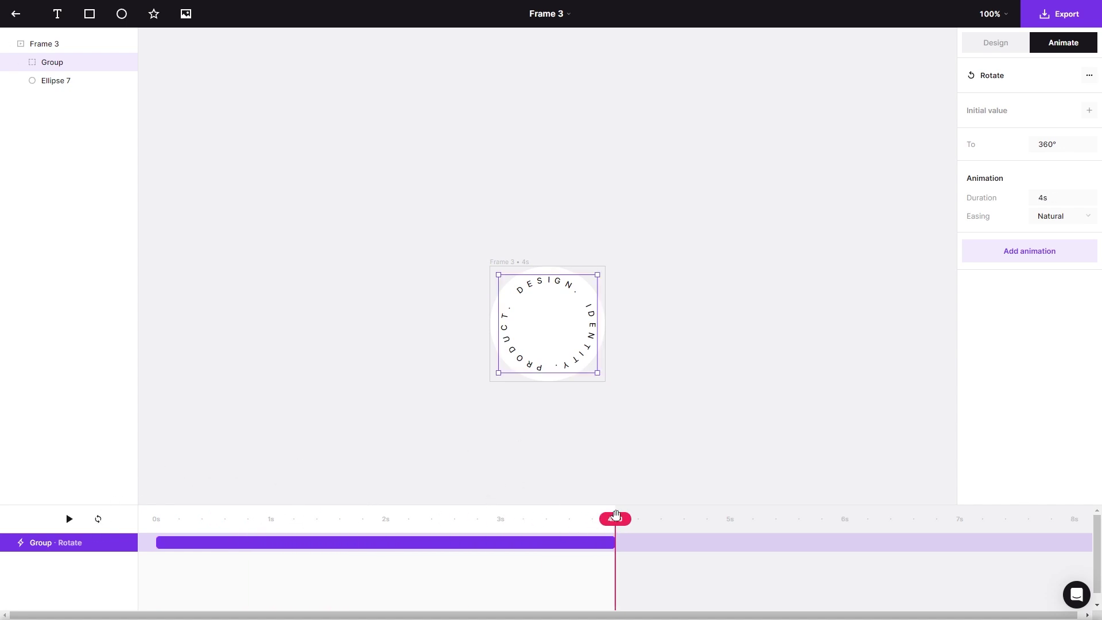
drag(620, 519, 156, 518)
key(space)
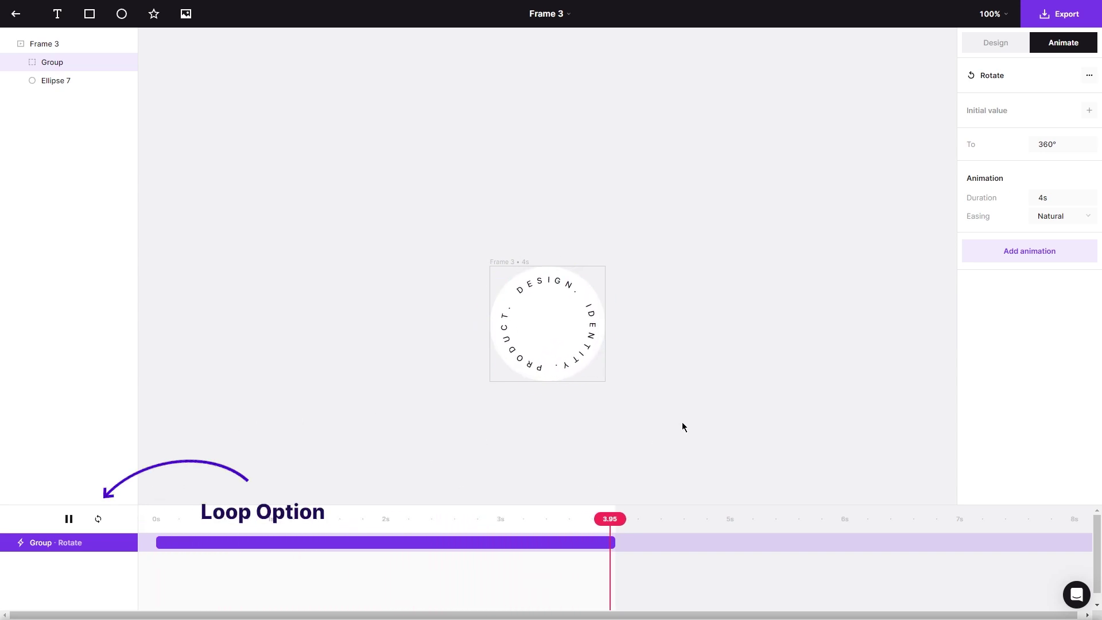
Set the rotation's easing to None, preview the motion and export the animation.
click(1067, 217)
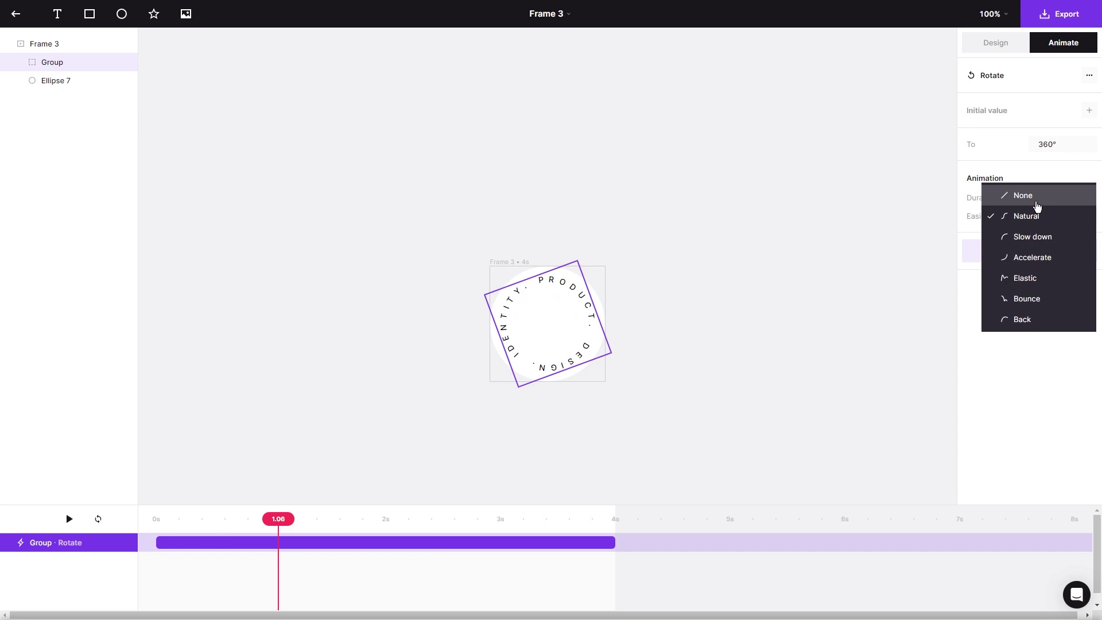
click(1036, 195)
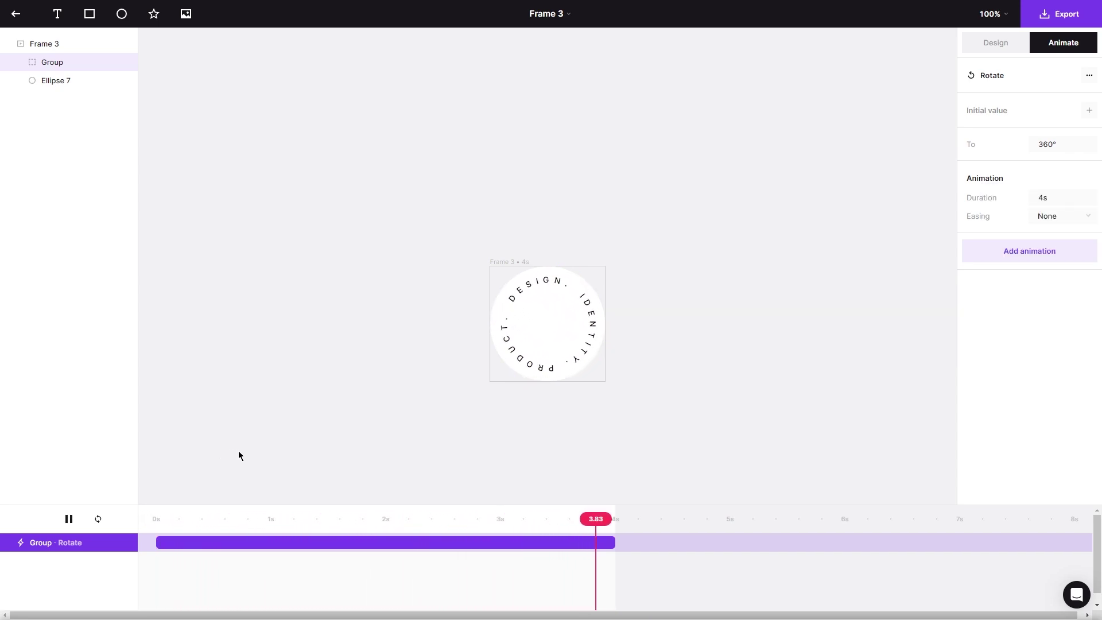
key(space)
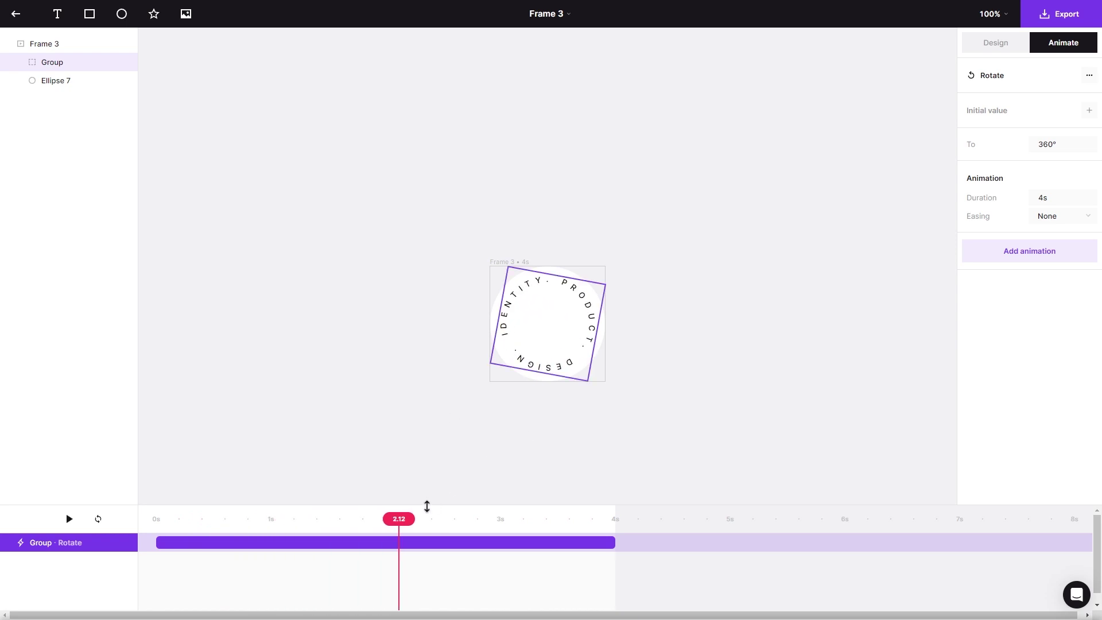
click(1059, 15)
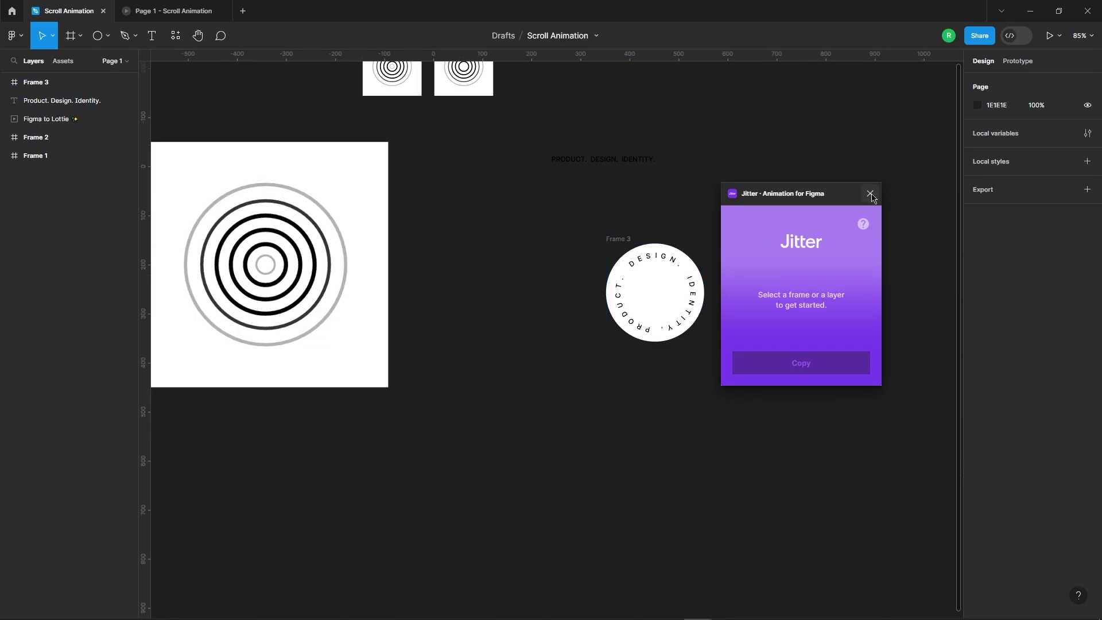
Back in Figma, close the Jitter plugin and import the exported Frame 3 JSON file from the desktop into the LottieFiles plugin.
click(870, 194)
click(176, 35)
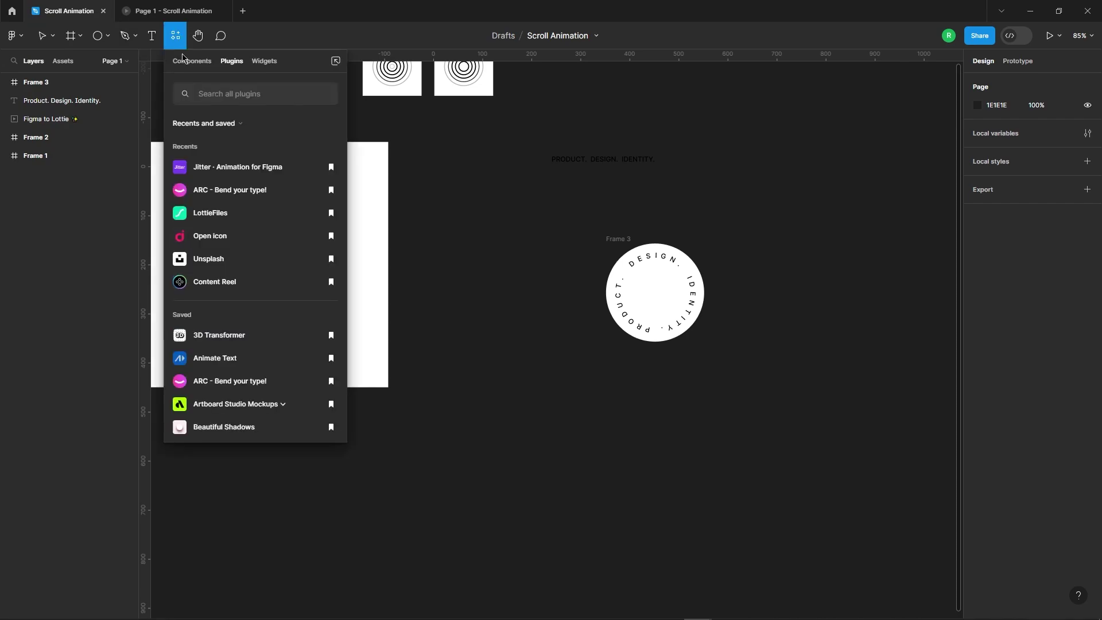
click(214, 221)
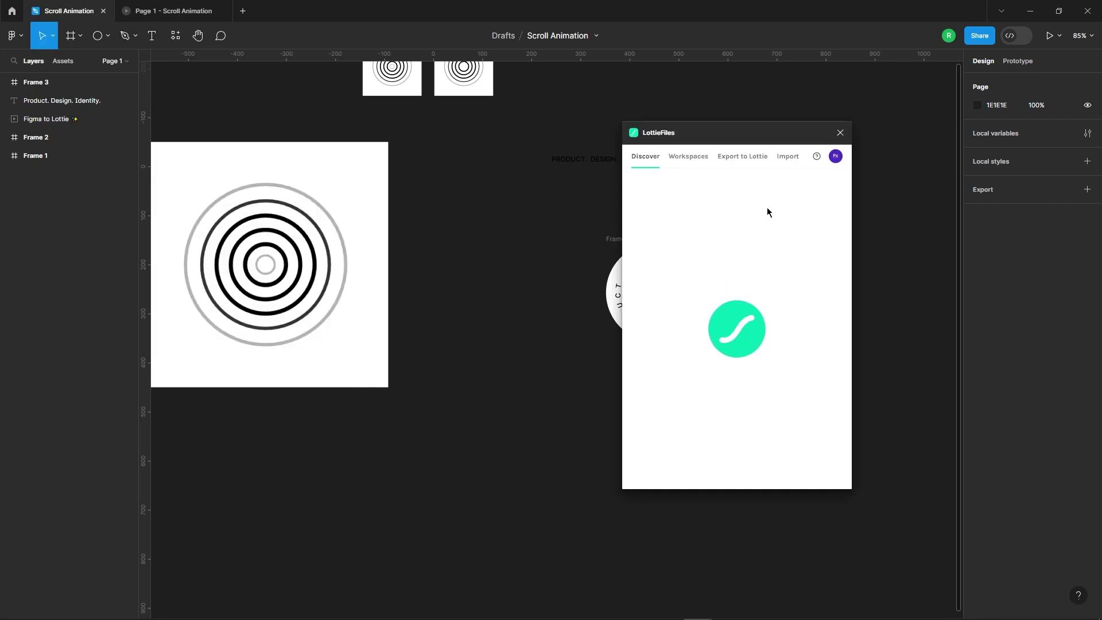
click(790, 163)
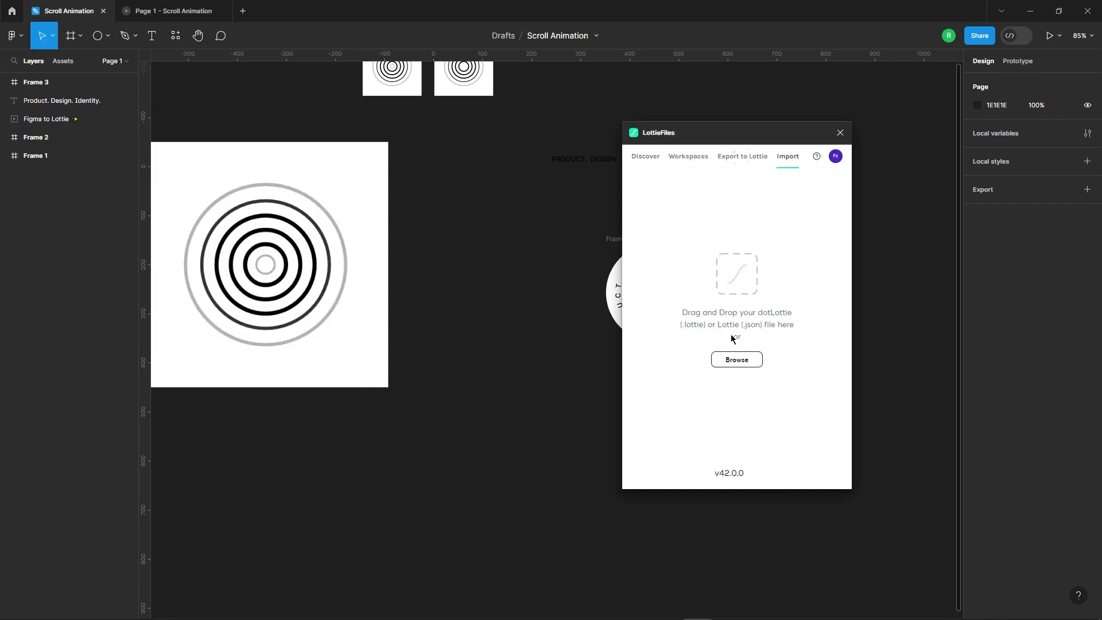
drag(802, 15, 798, 69)
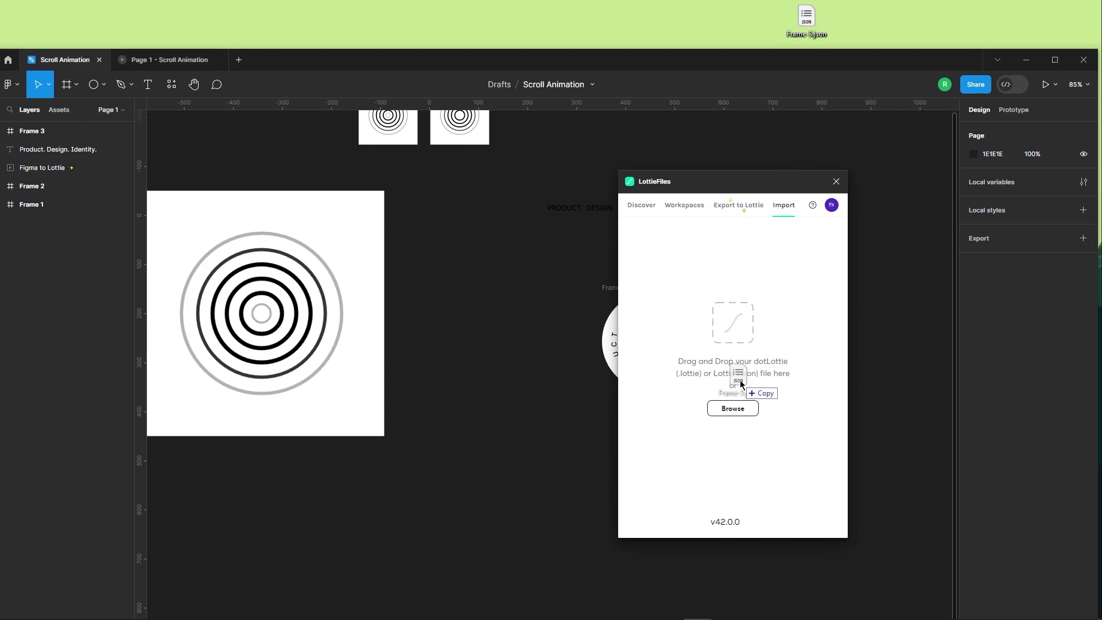
drag(739, 380, 740, 380)
key(super+Up)
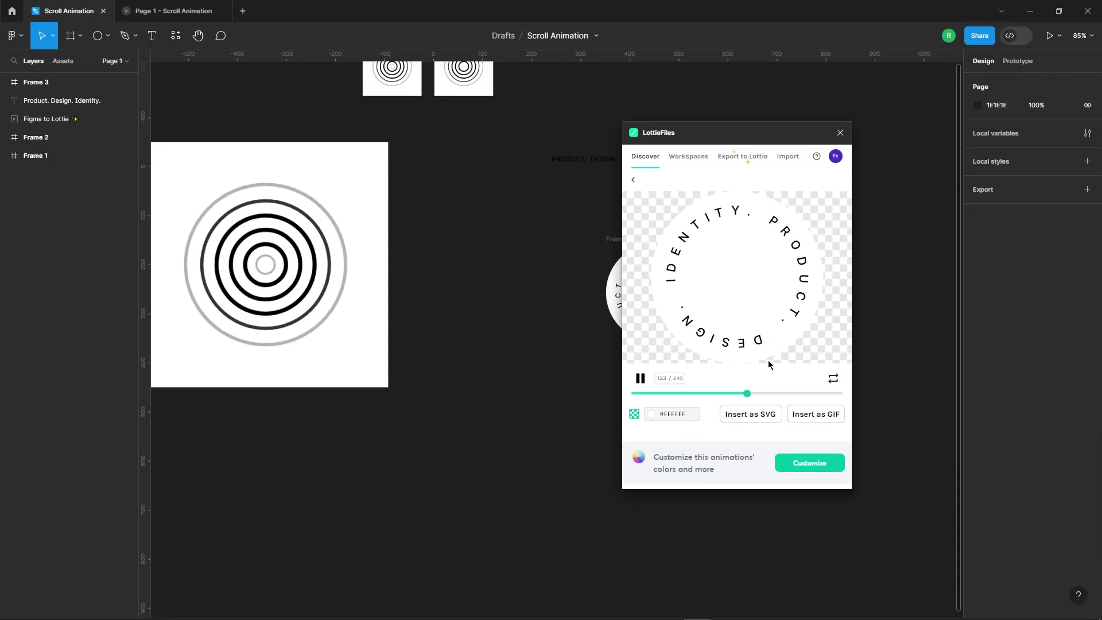
Insert the circular text animation as a medium (500 x 500) transparent GIF and place it to the right of Frame 3.
click(816, 414)
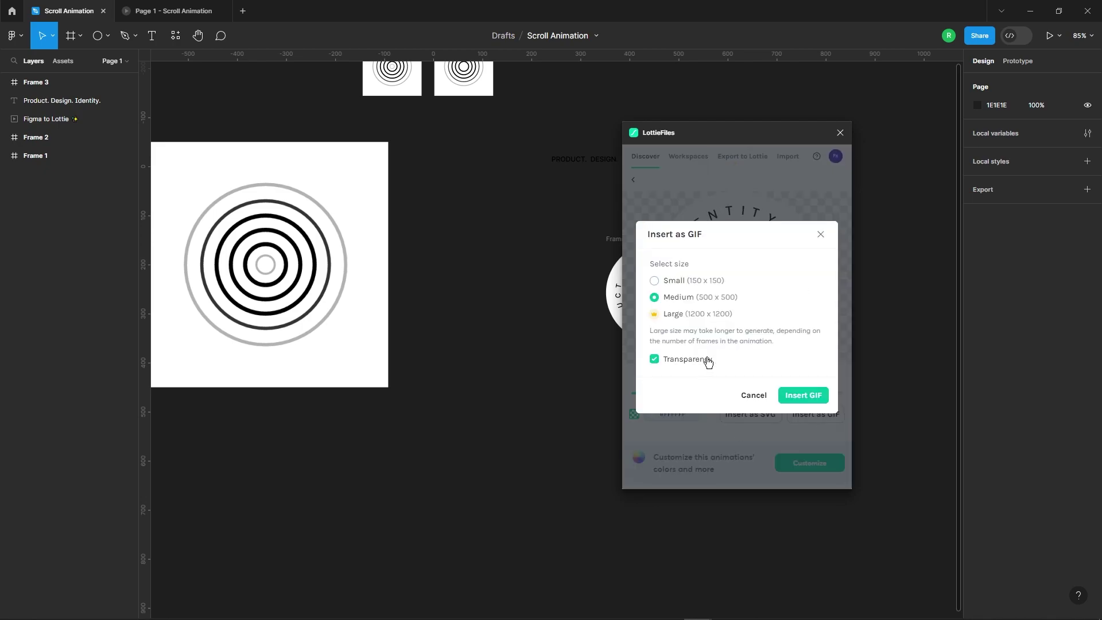
click(804, 396)
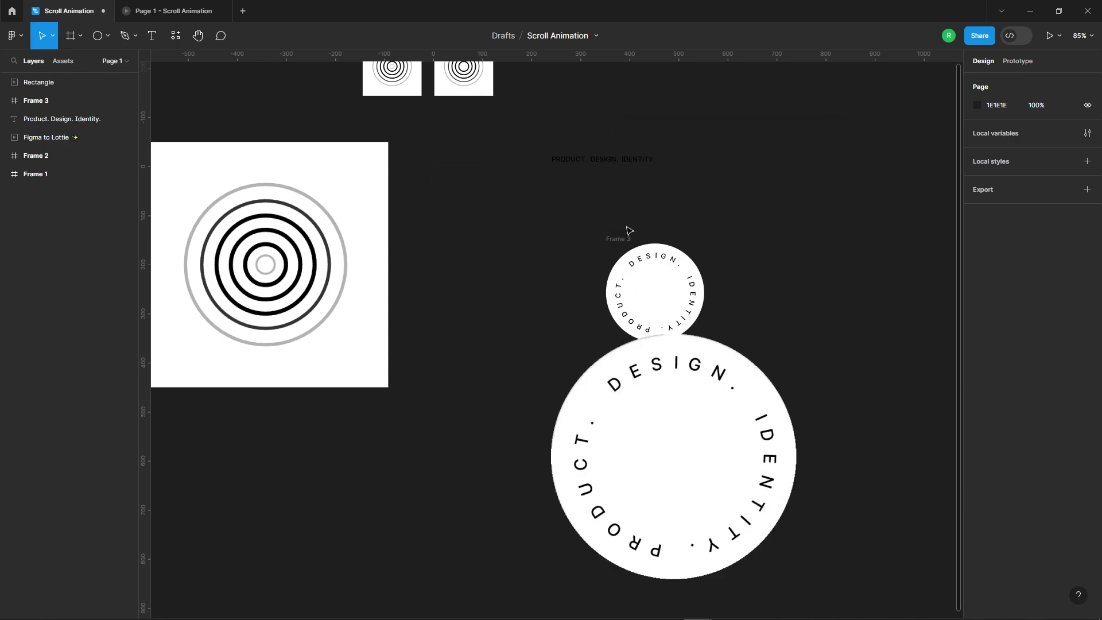
scroll(498, 255, down, 3)
drag(593, 369, 775, 307)
click(620, 356)
Draw a test frame about 547 × 547 and put a scaled-down copy of the circular text GIF inside it.
click(70, 35)
drag(502, 347, 644, 489)
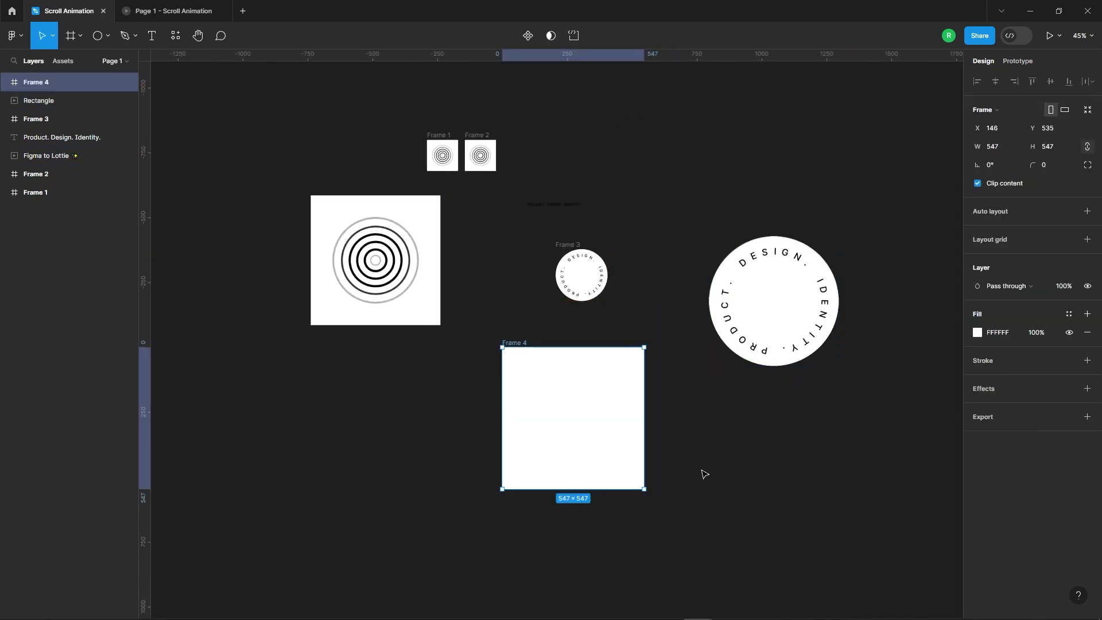
drag(784, 307, 589, 419)
scroll(584, 431, up, 3)
key(k)
drag(681, 394, 649, 395)
click(740, 399)
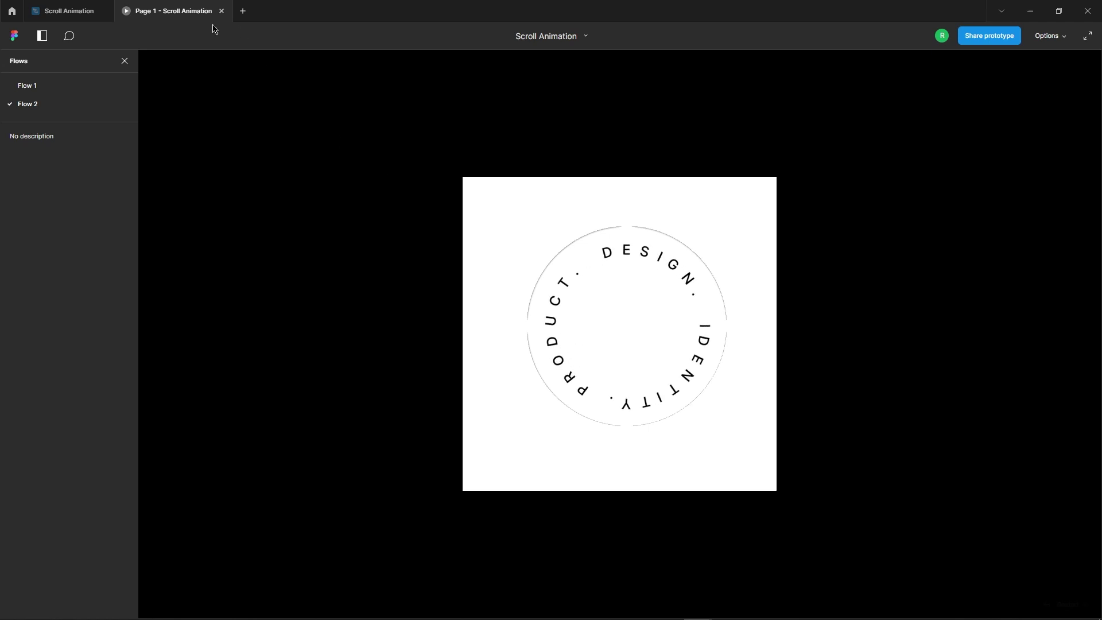
Return from the prototype preview to the design file and delete the test frame with its GIF copy.
click(68, 11)
click(624, 280)
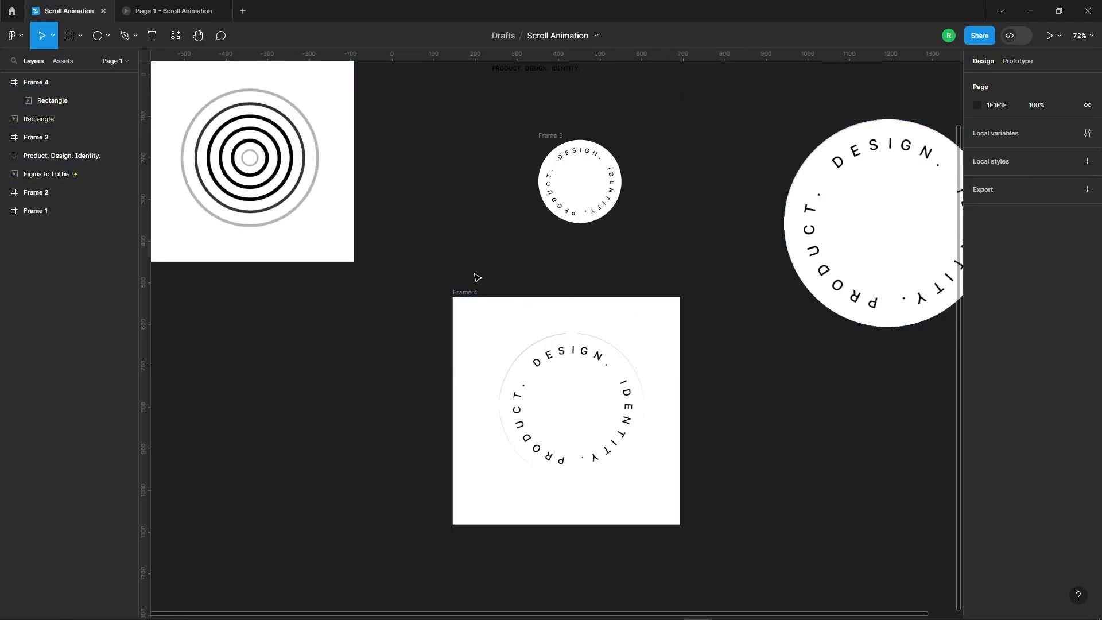
drag(405, 275, 715, 590)
key(Delete)
Move the circular text GIF directly below the concentric-ring GIF.
scroll(582, 415, down, 5)
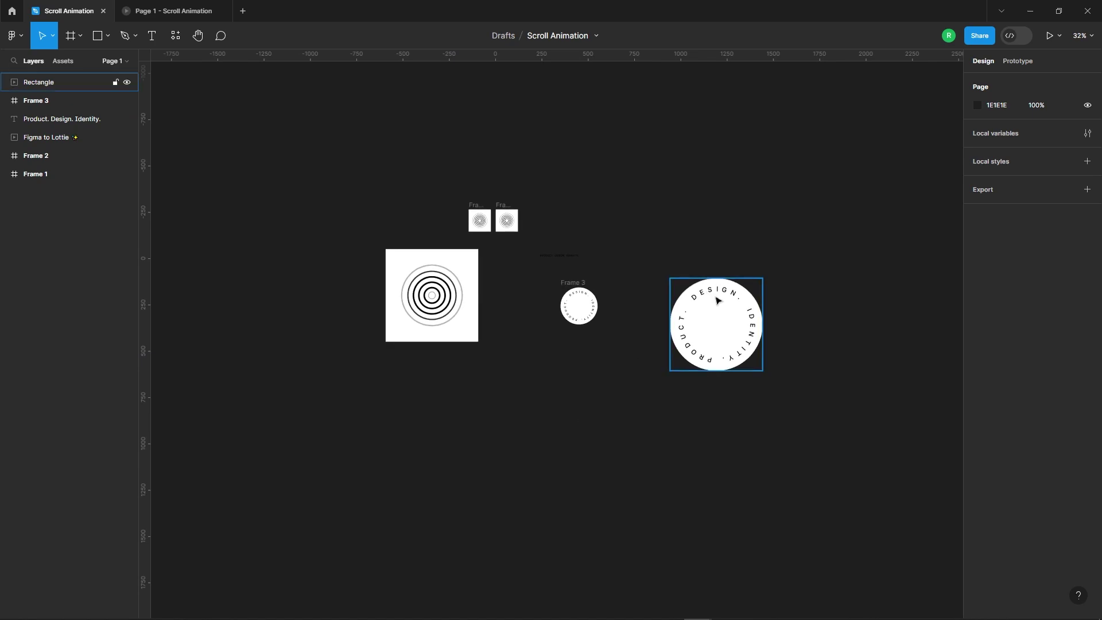
drag(716, 297, 427, 386)
click(448, 354)
Add the text "Follow Us" in the empty area below Frame 3 and set its font size to 160.
scroll(508, 378, up, 1)
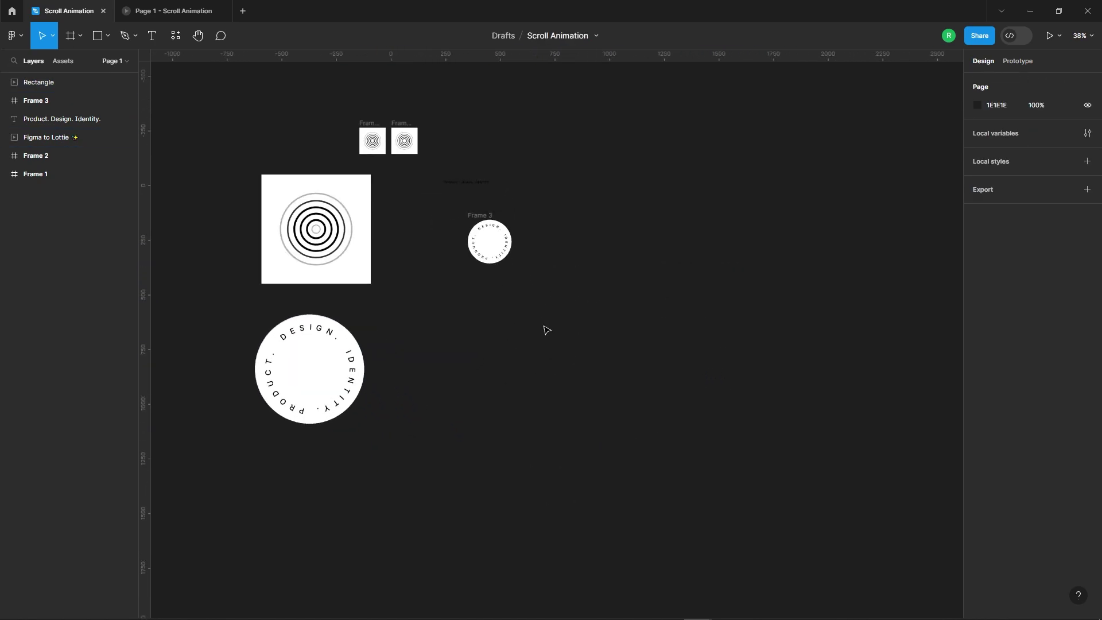
key(t)
click(512, 345)
text(Follow)
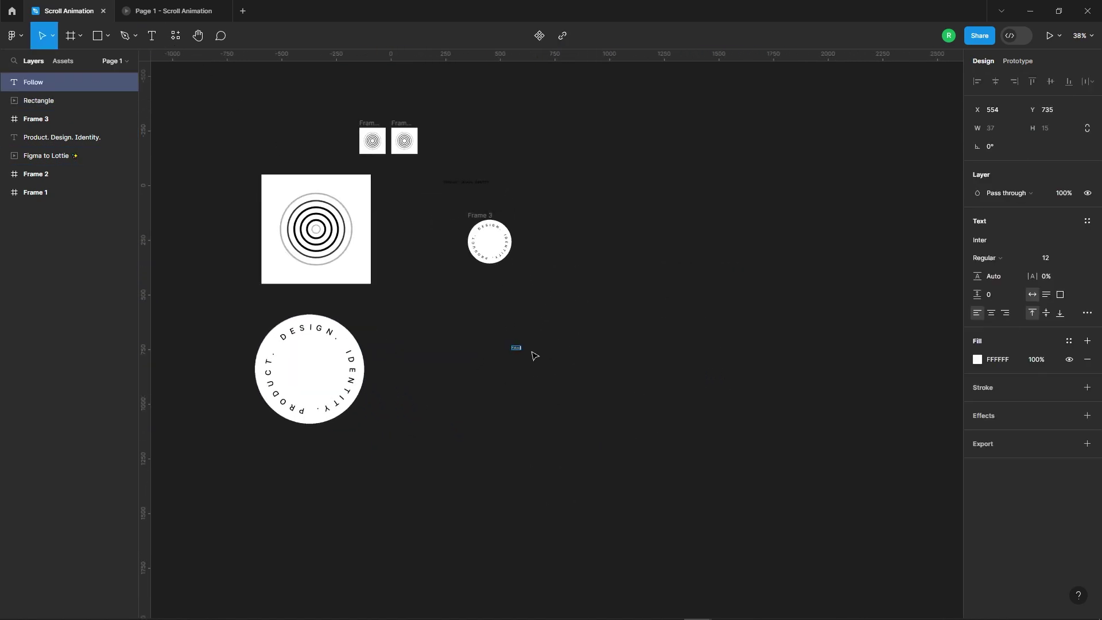
text( Us)
scroll(533, 356, up, 8)
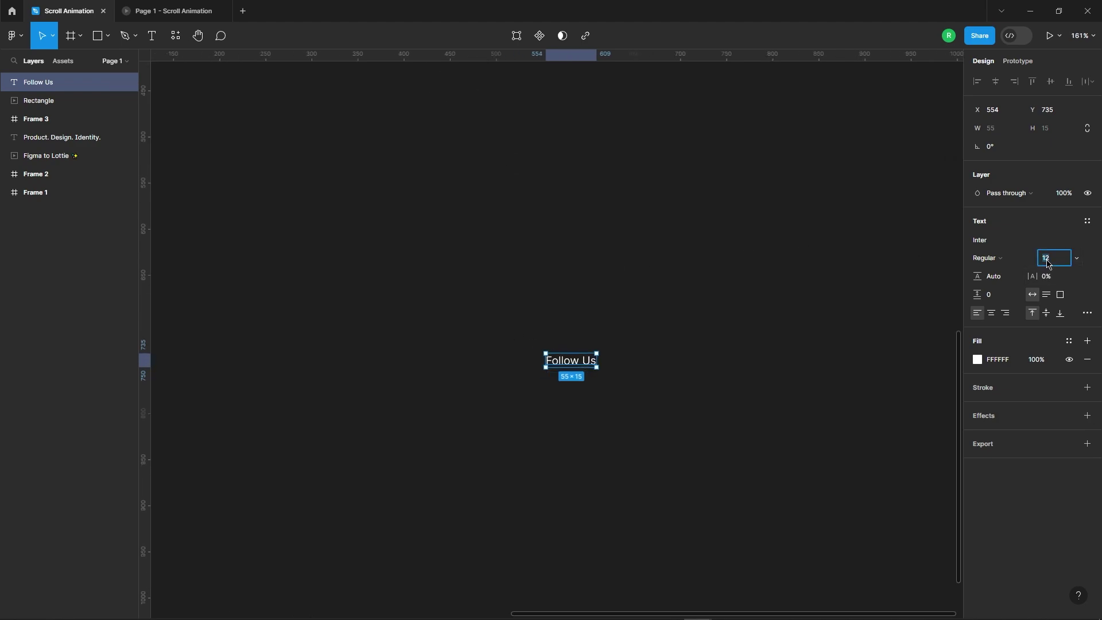
click(1047, 261)
text(160)
key(Return)
scroll(548, 229, down, 4)
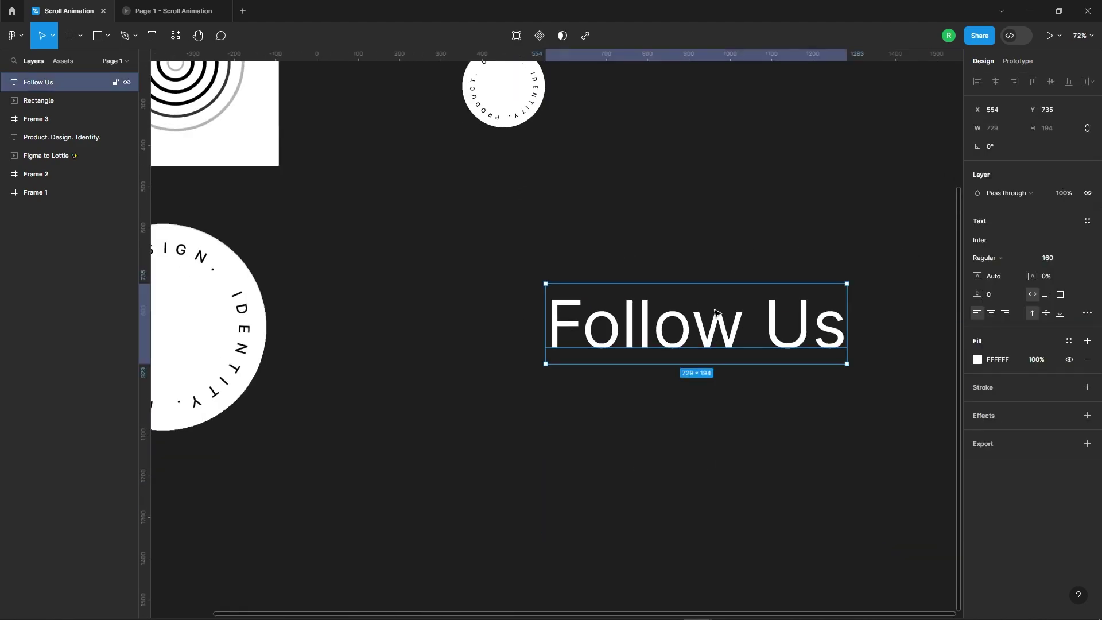
click(680, 262)
Move the circular text GIF to the right of "Follow Us" and resize it to 200 × 200.
scroll(493, 288, down, 3)
click(268, 318)
drag(320, 316, 782, 299)
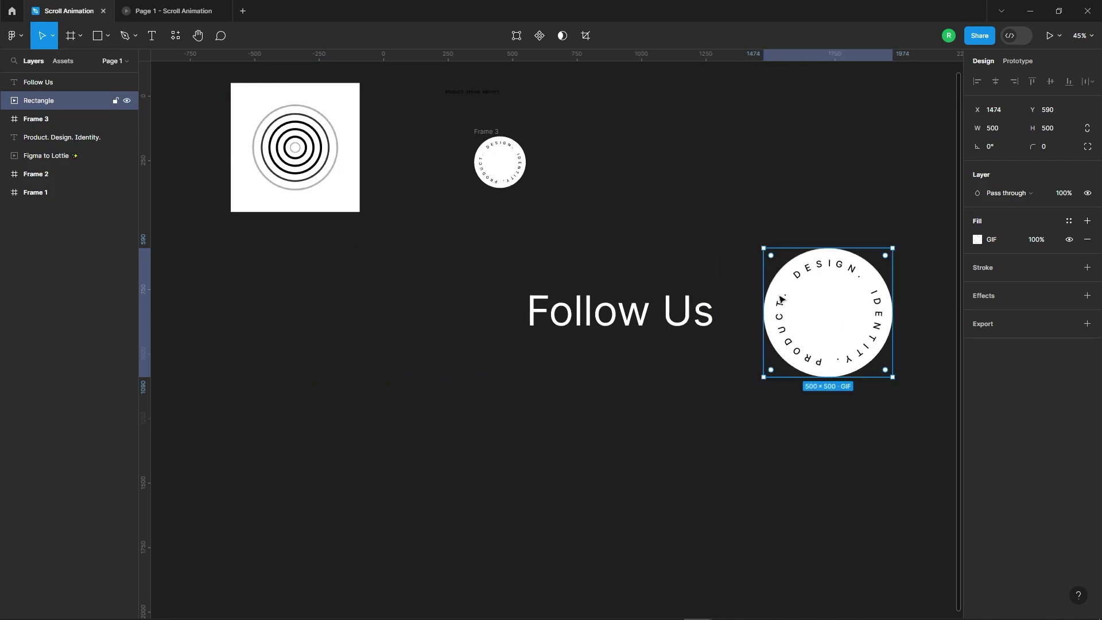
scroll(934, 327, up, 3)
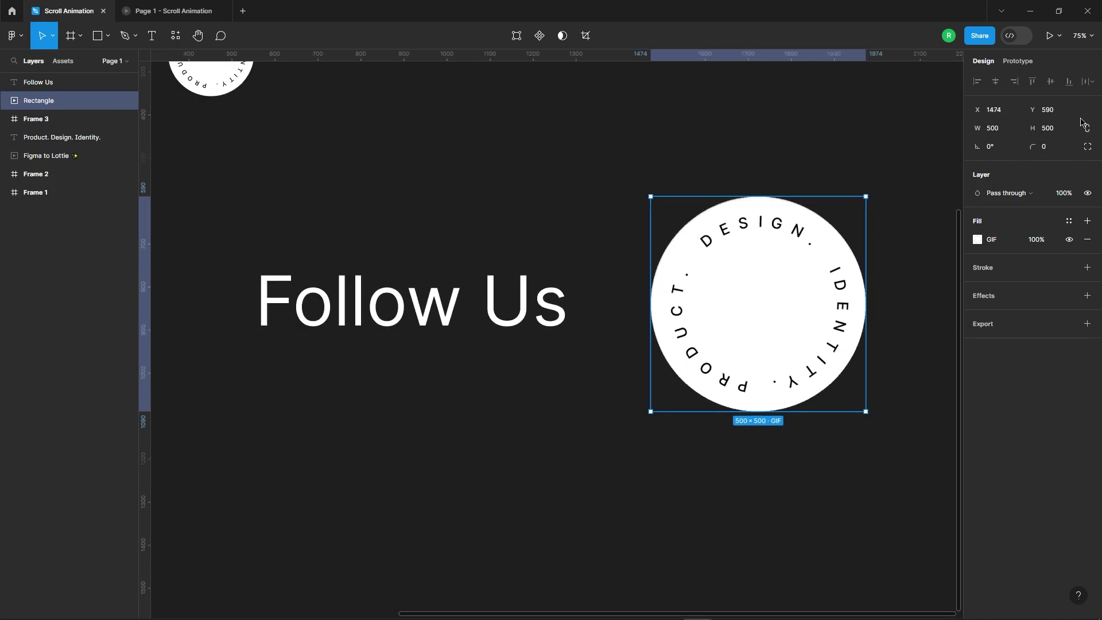
click(1013, 137)
text(200)
key(Return)
click(776, 353)
Move the concentric-ring GIF to the right of the circular text GIF and resize it to 130 × 130.
scroll(607, 263, down, 4)
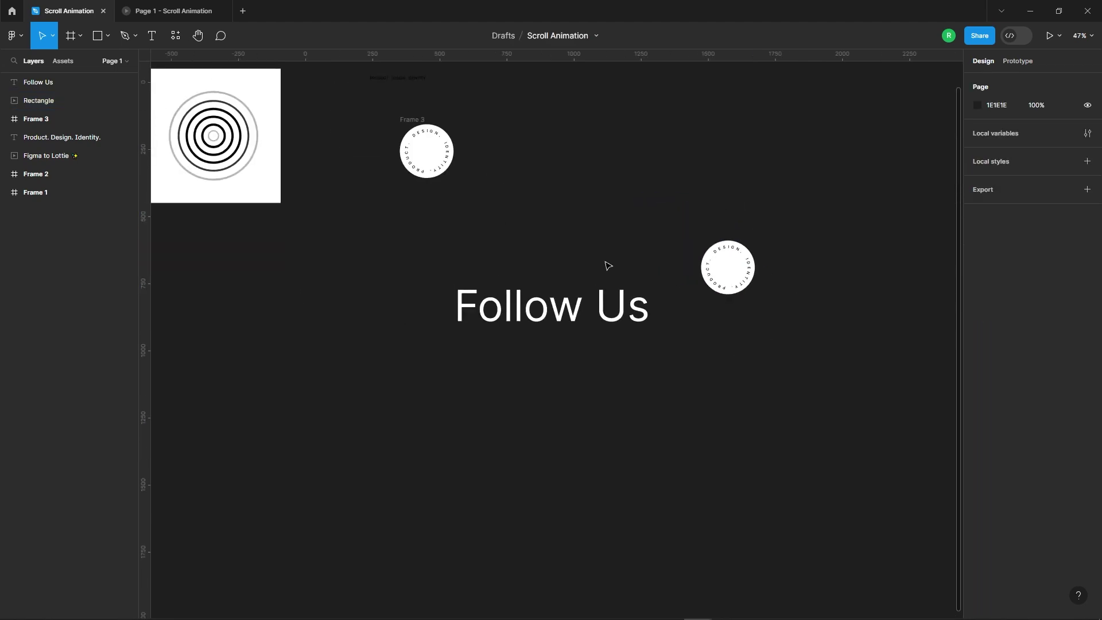
click(290, 150)
drag(290, 150, 856, 295)
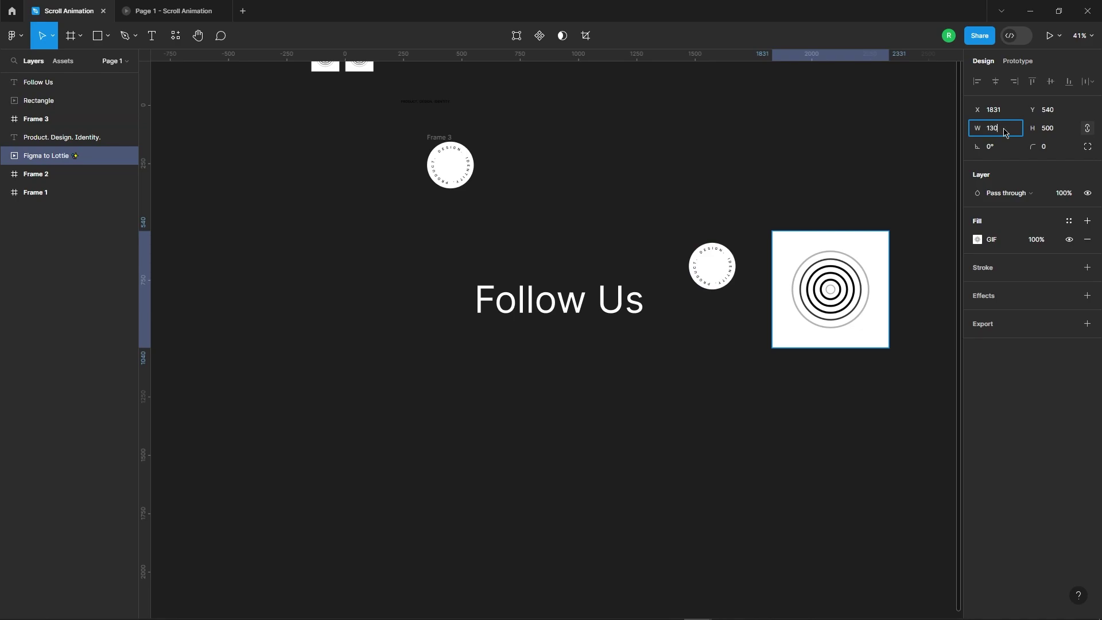
key(Return)
scroll(761, 202, up, 6)
Centre the concentric-ring GIF in front of the circular text GIF, with its corners rounded to 65.
key(Escape)
drag(872, 285, 620, 352)
click(776, 278)
click(825, 289)
right_click(736, 322)
click(789, 372)
scroll(635, 340, up, 3)
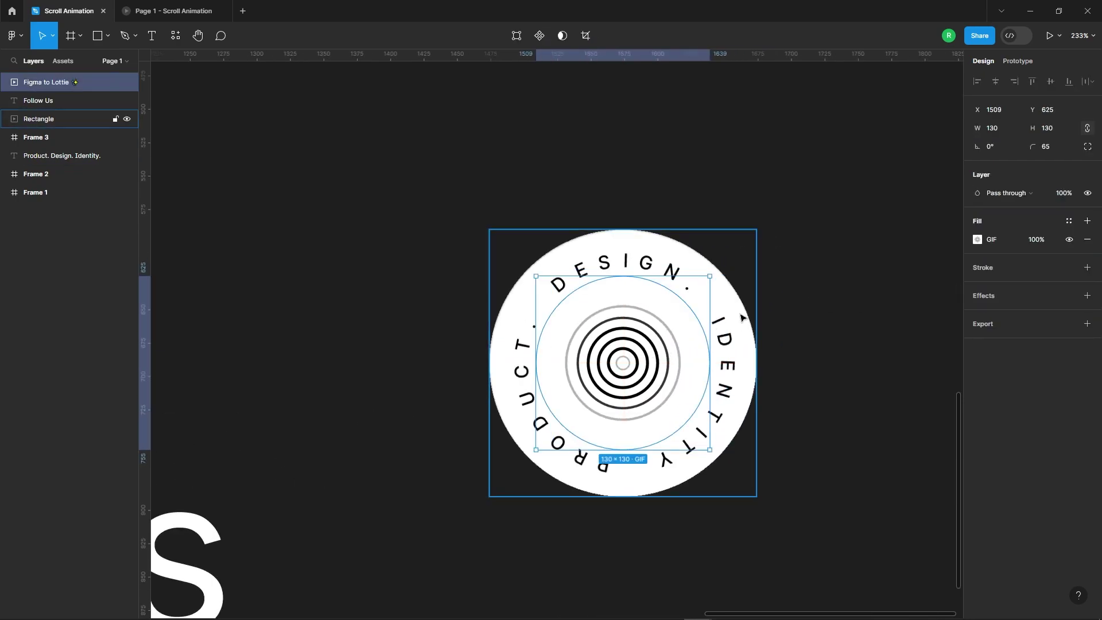
Group the concentric-ring GIF and the circular text GIF into one badge.
shift+click(742, 318)
click(823, 235)
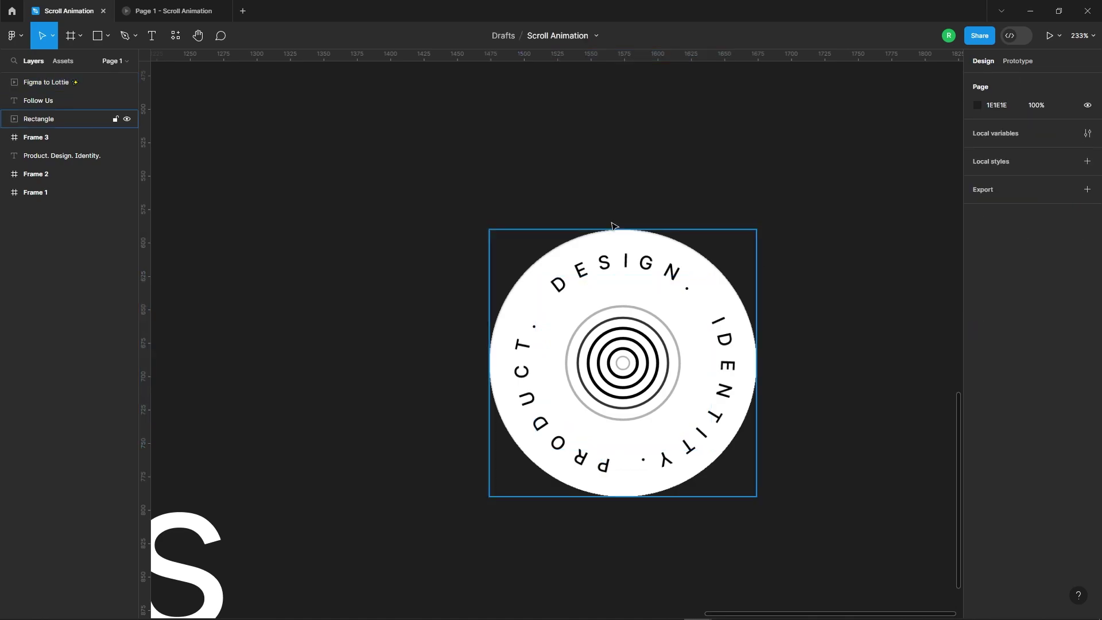
drag(405, 162, 815, 513)
right_click(655, 268)
mouse_move(658, 323)
click(689, 393)
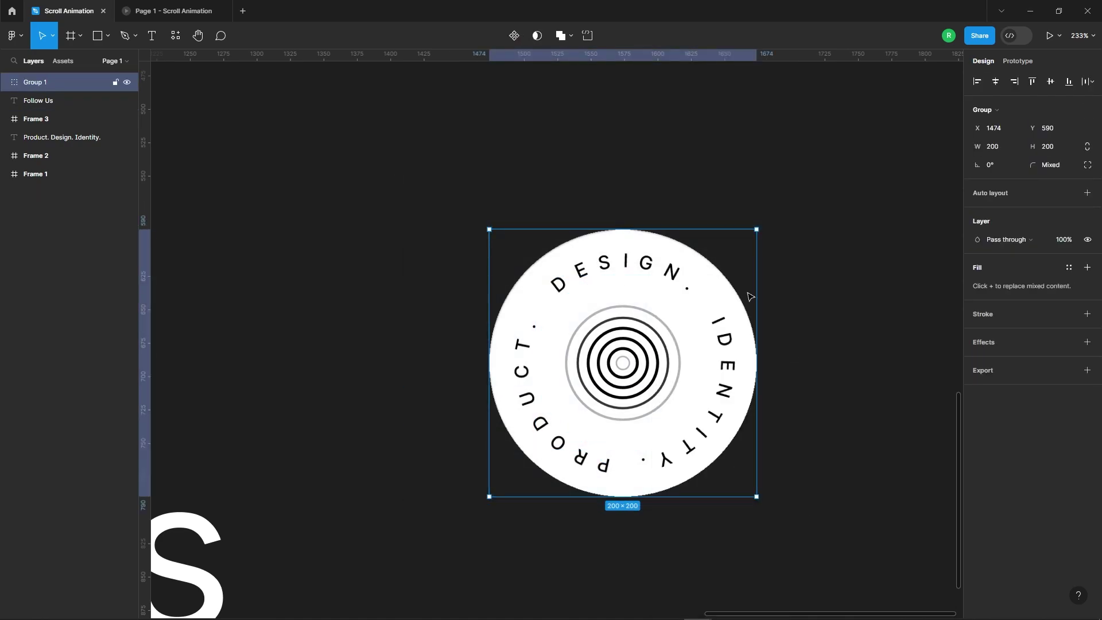
Move the badge group beside "Follow Us" and align the two on their vertical centres.
scroll(747, 295, down, 5)
drag(741, 306, 702, 382)
scroll(706, 373, down, 5)
key(Escape)
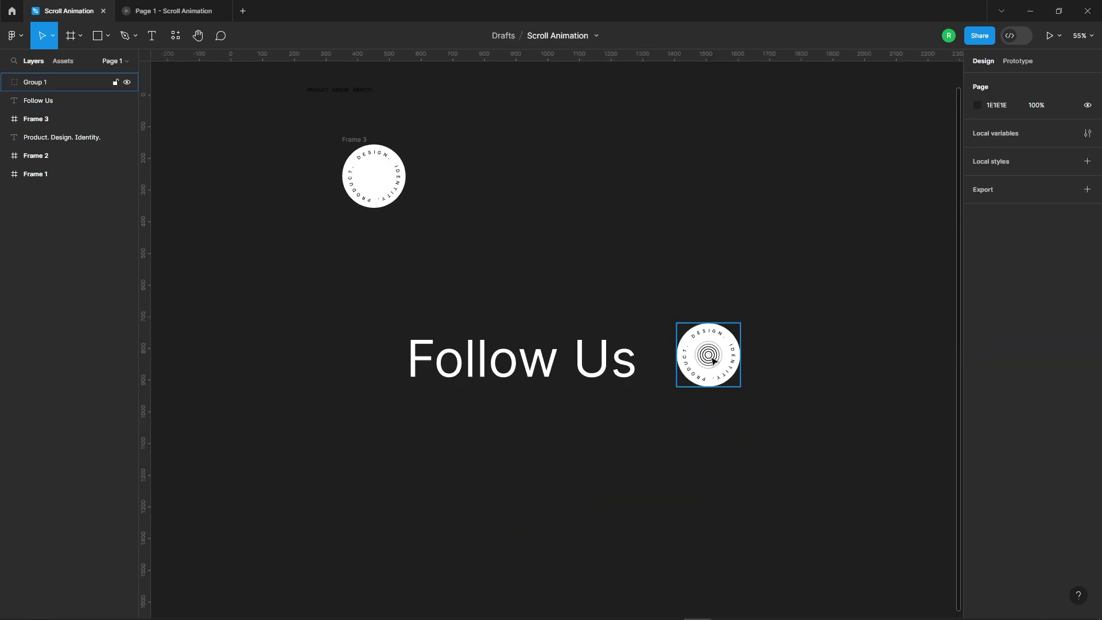
click(572, 359)
shift+click(704, 350)
click(1050, 82)
click(591, 288)
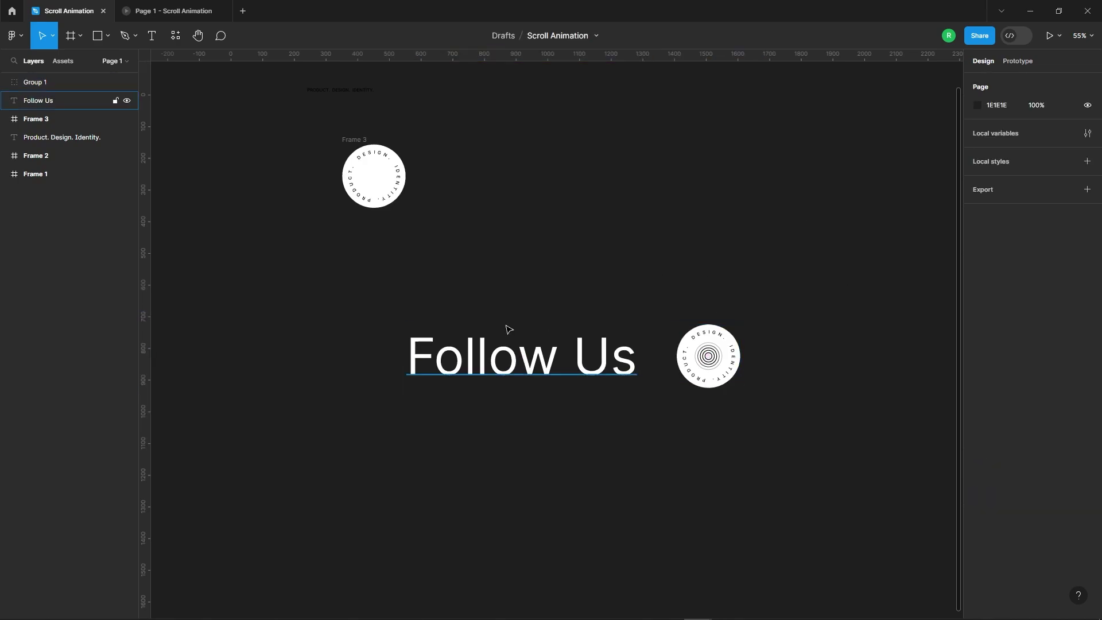
Duplicate the "Follow Us" text and the badge group to the right to extend the row.
click(488, 343)
scroll(380, 366, down, 2)
scroll(618, 395, up, 1)
drag(430, 358, 729, 366)
key(Escape)
scroll(499, 366, down, 2)
click(589, 356)
drag(589, 356, 808, 356)
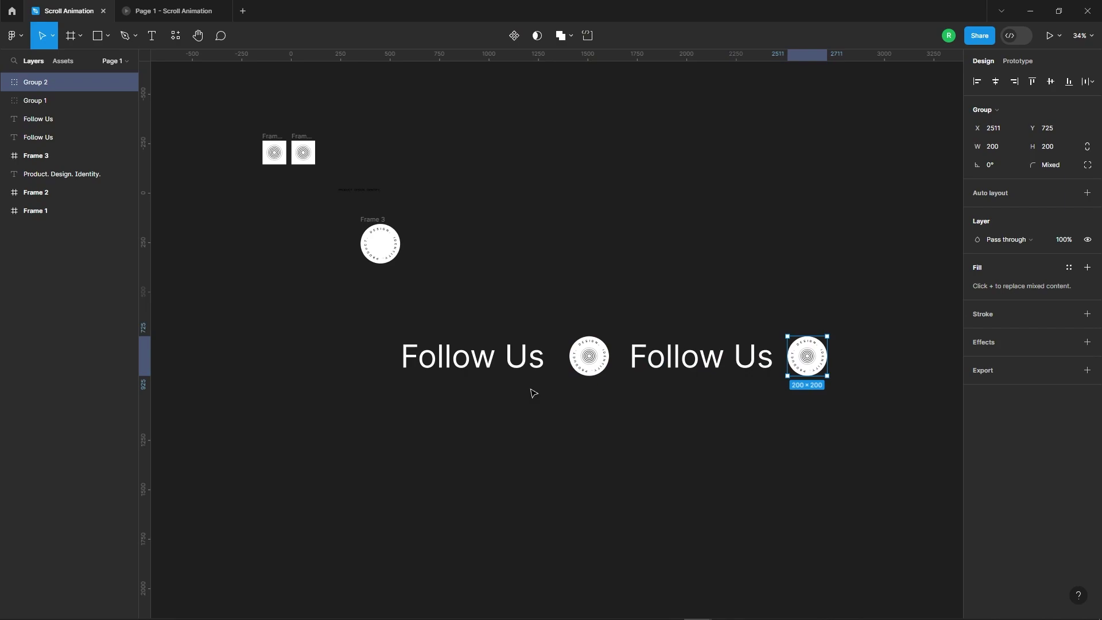
Place a third copy of the "Follow Us" text after the second badge.
scroll(532, 389, down, 2)
click(664, 367)
drag(665, 368, 819, 380)
key(Escape)
Tidy up the whole row of texts and badges and set the spacing between items to 70.
drag(846, 417, 494, 332)
click(1083, 82)
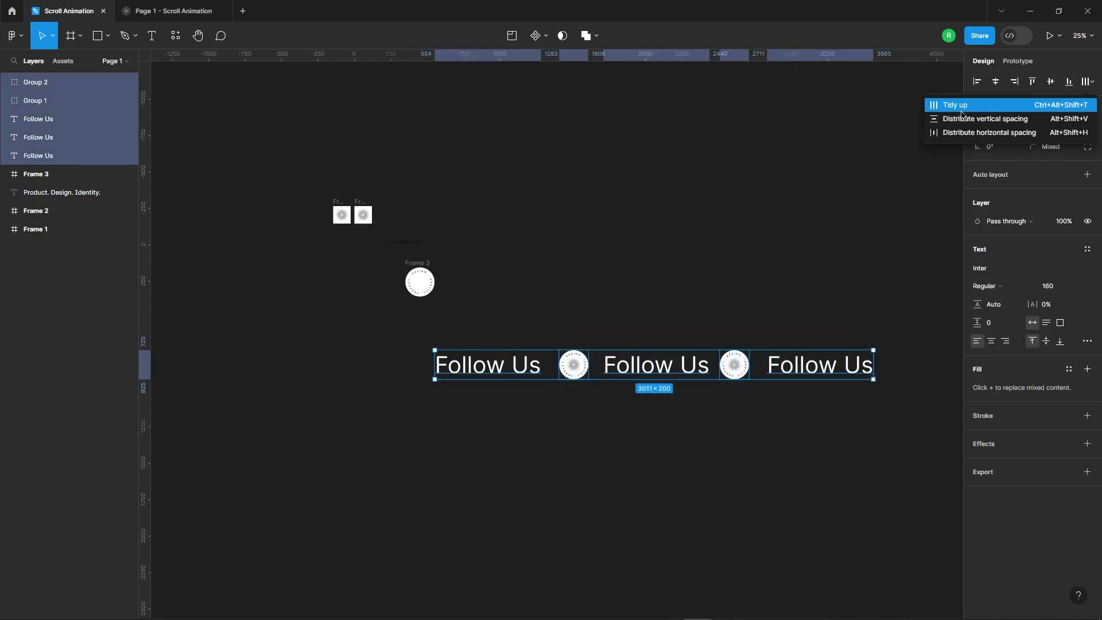
click(999, 103)
click(1006, 170)
text(70)
key(Return)
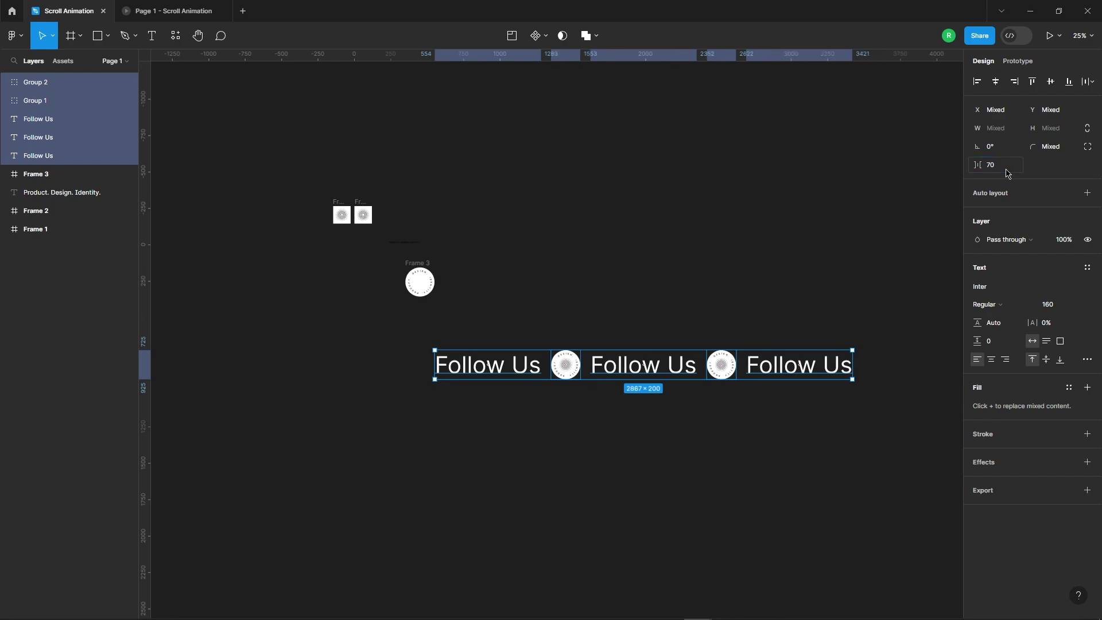
click(680, 415)
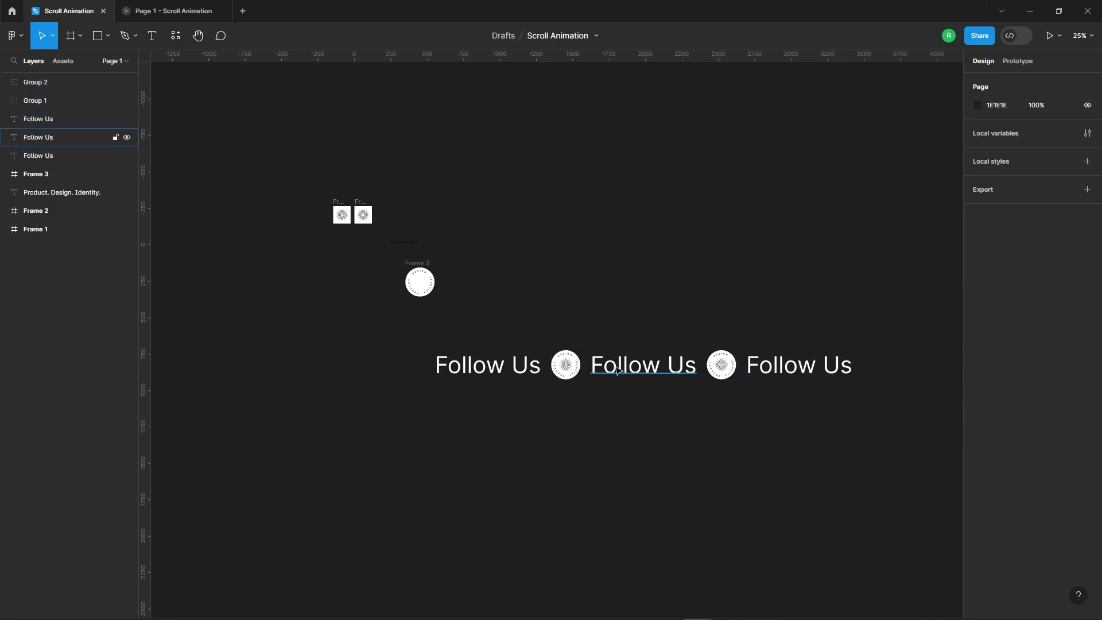
Wrap the complete row of three "Follow Us" texts and two badges in a frame.
scroll(642, 404, up, 3)
click(453, 347)
click(662, 426)
scroll(502, 379, down, 2)
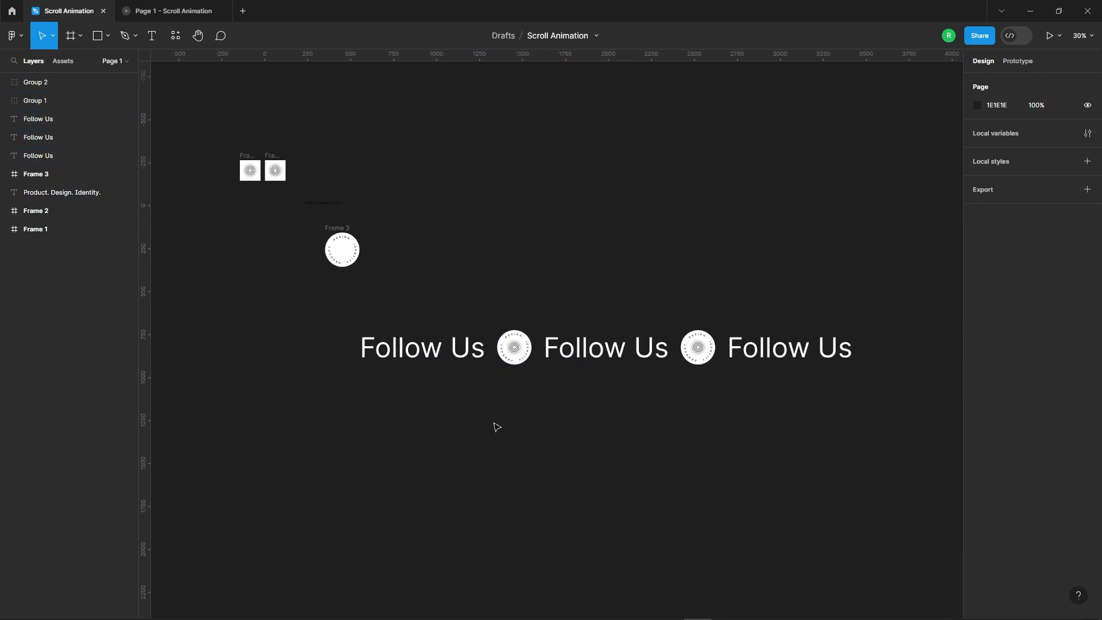
drag(355, 307, 871, 411)
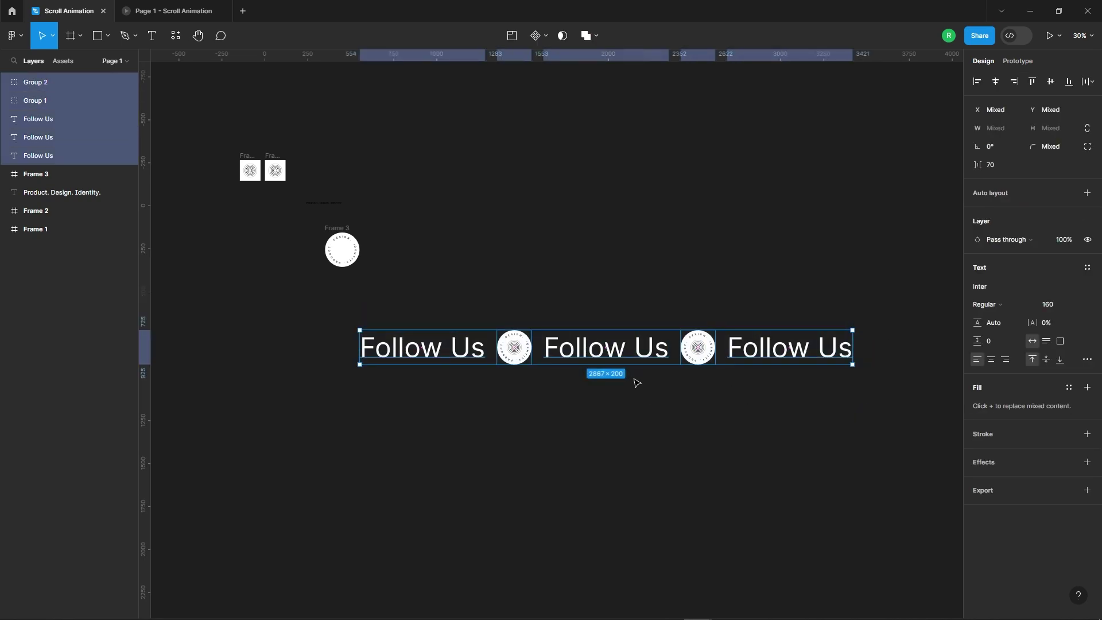
right_click(657, 354)
click(678, 392)
click(702, 299)
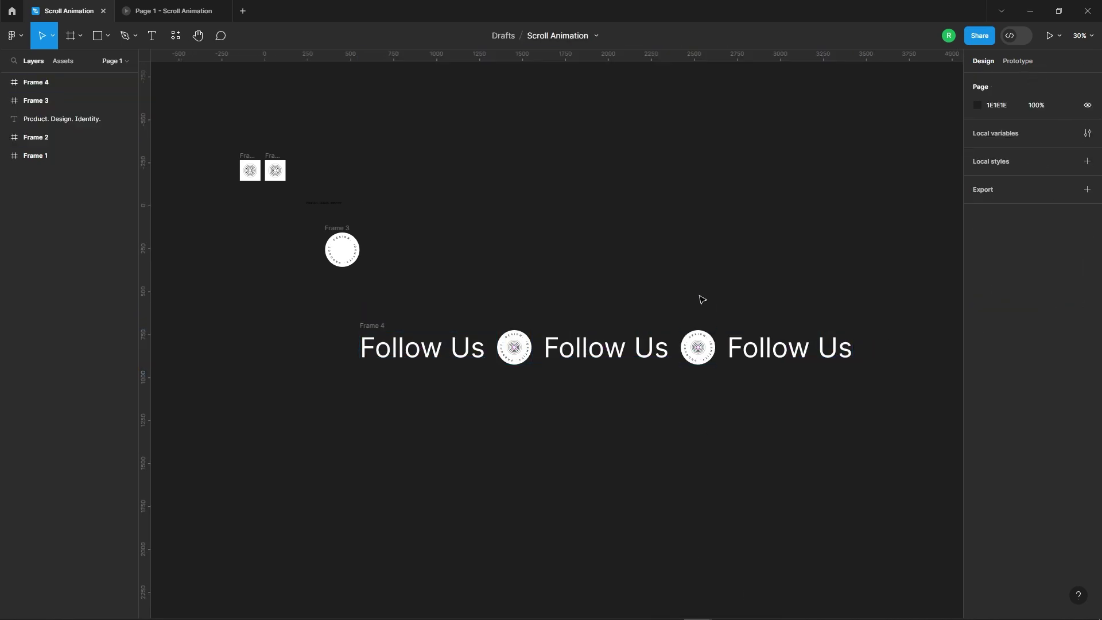
Add a 1440×1024 Desktop preset frame and place it to the left of the "Follow Us" row.
scroll(694, 287, down, 3)
click(71, 36)
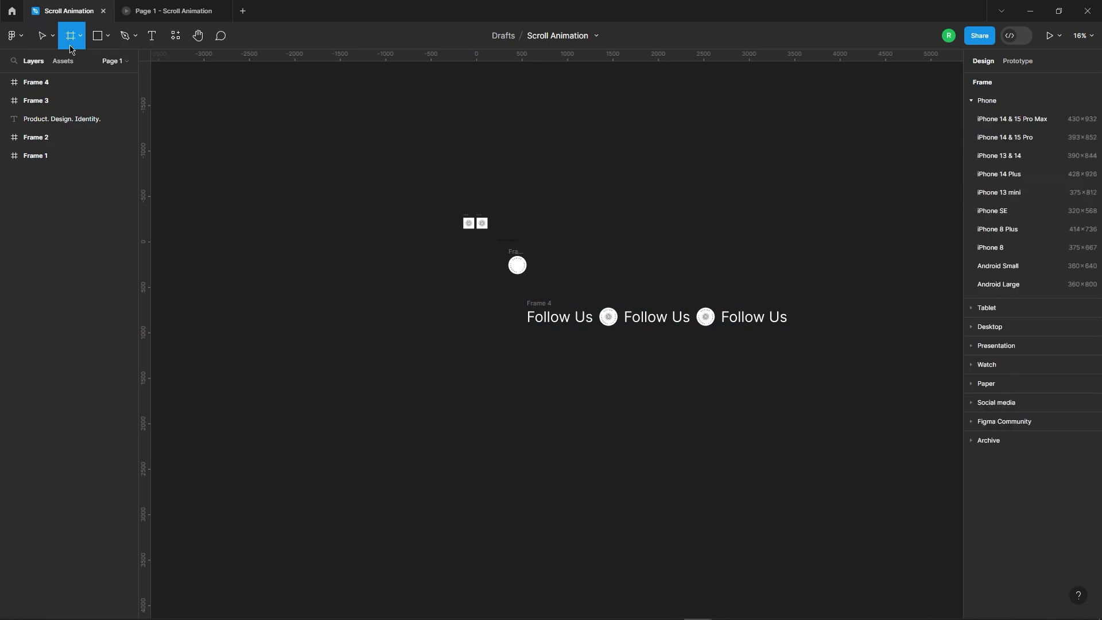
click(990, 327)
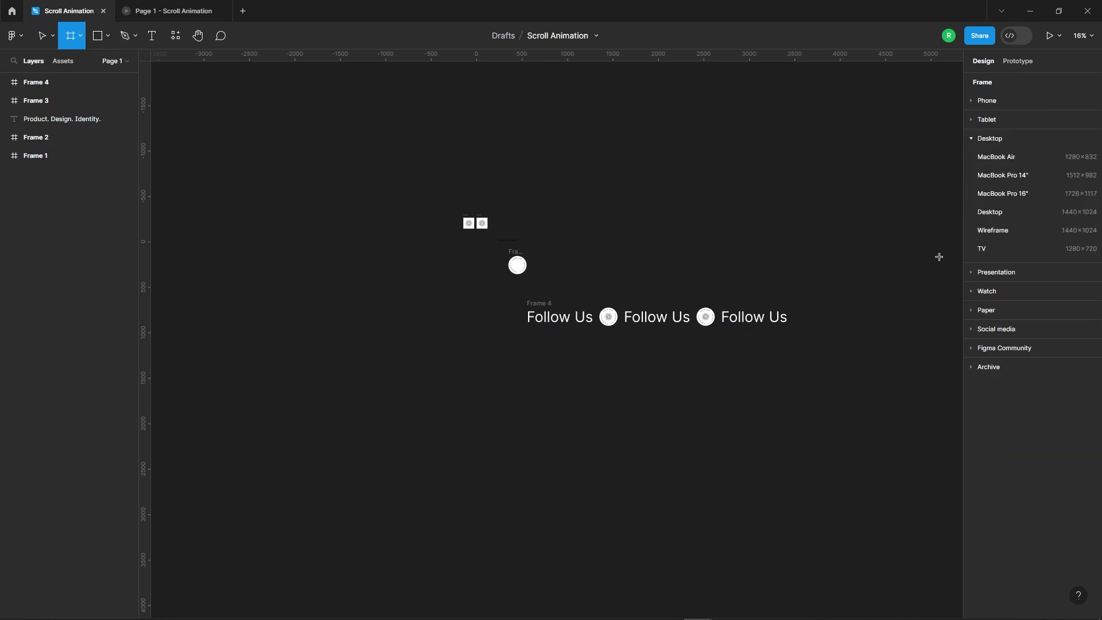
click(990, 212)
drag(854, 332, 432, 328)
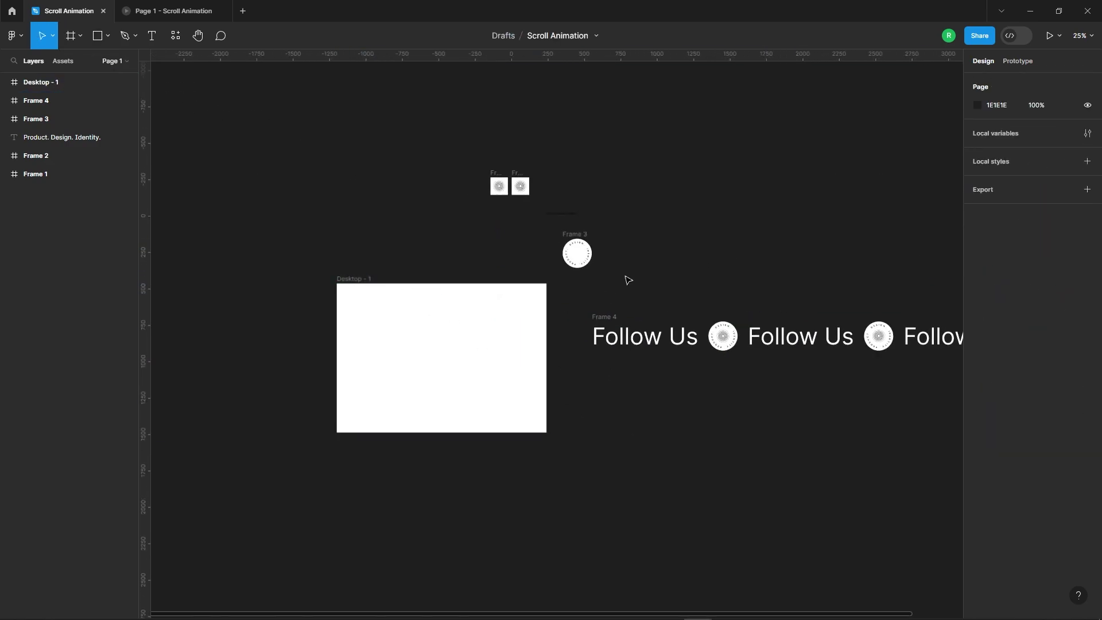
Draw a rectangle in the Desktop frame and stretch it across the full 1440 width and down to the bottom edge, 756 high.
scroll(490, 382, up, 1)
click(328, 306)
drag(345, 318, 579, 318)
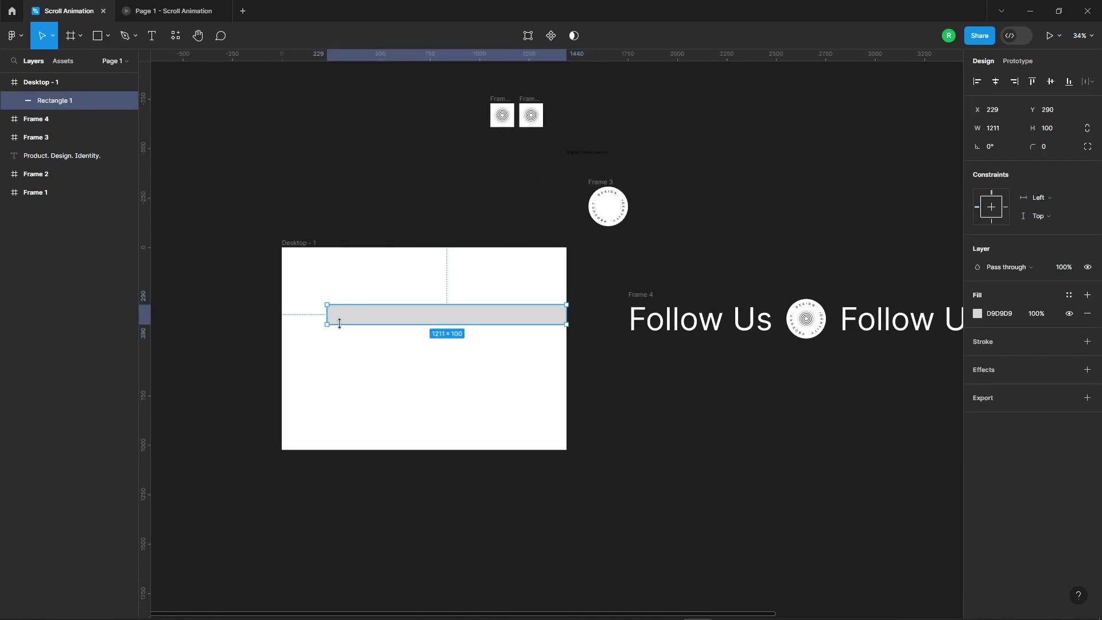
drag(283, 318, 282, 318)
drag(414, 324, 419, 450)
drag(452, 305, 481, 295)
scroll(312, 337, up, 1)
click(829, 268)
Fill the rectangle in the Desktop frame with black (000000).
scroll(792, 276, down, 1)
click(574, 321)
click(977, 313)
drag(855, 425, 711, 502)
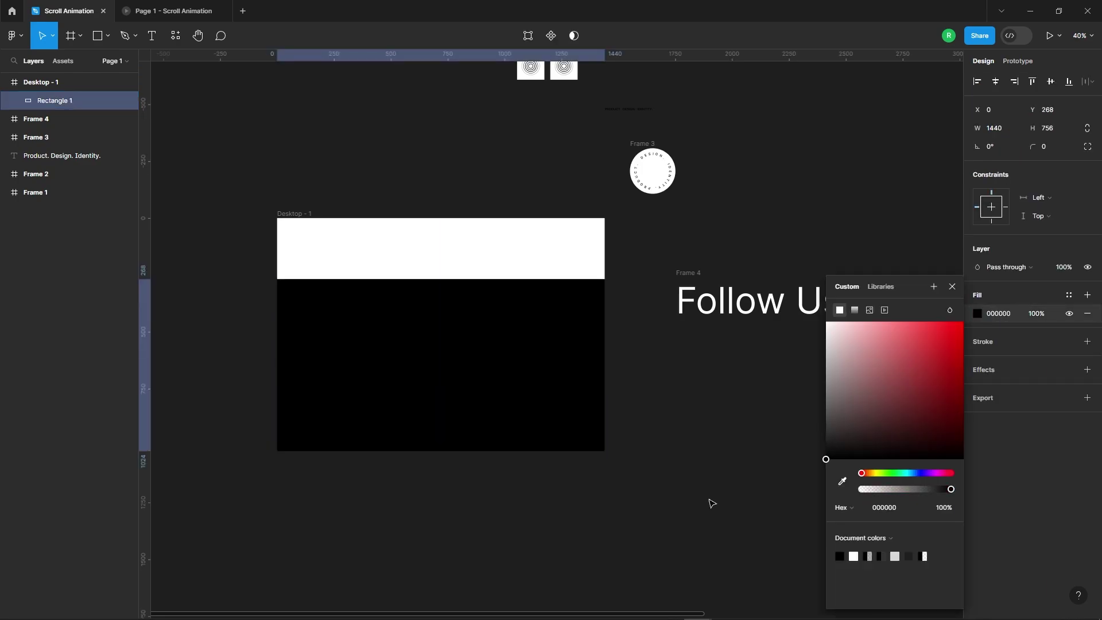
click(712, 502)
Move the "Follow Us" row frame onto the black area of the Desktop frame, flush with its left edge at X 0, Y 392.
click(572, 322)
click(643, 312)
click(689, 273)
drag(691, 273, 365, 308)
scroll(233, 335, up, 3)
drag(613, 344, 499, 336)
scroll(282, 304, up, 5)
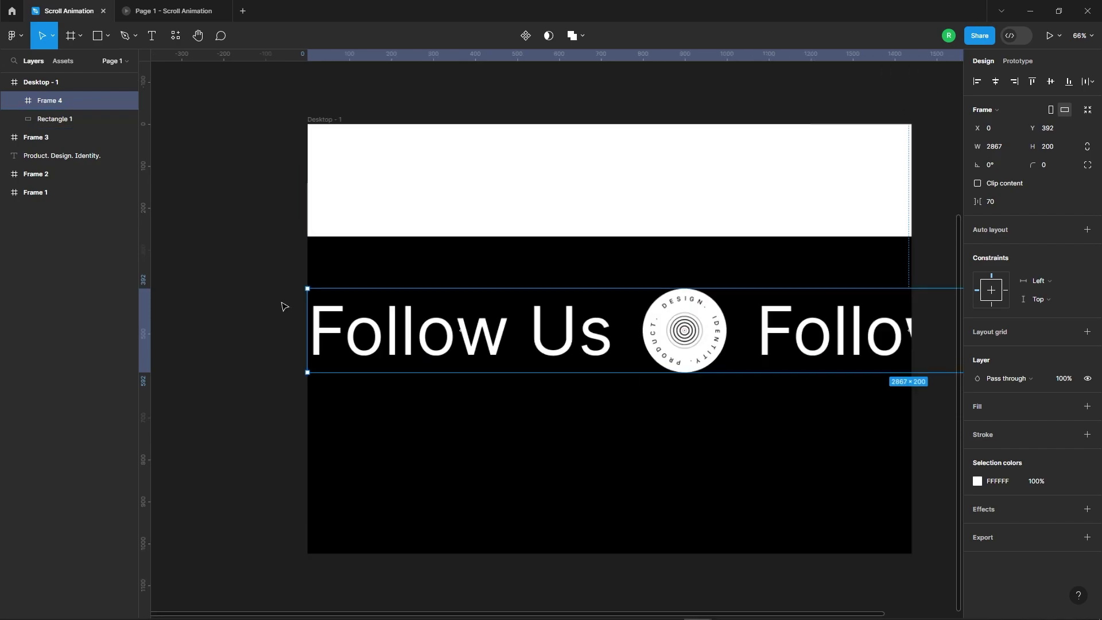
click(283, 274)
Narrow the row frame to 1440 without scaling its contents so that it matches the Desktop frame's width.
scroll(282, 272, down, 5)
click(501, 308)
scroll(499, 306, down, 3)
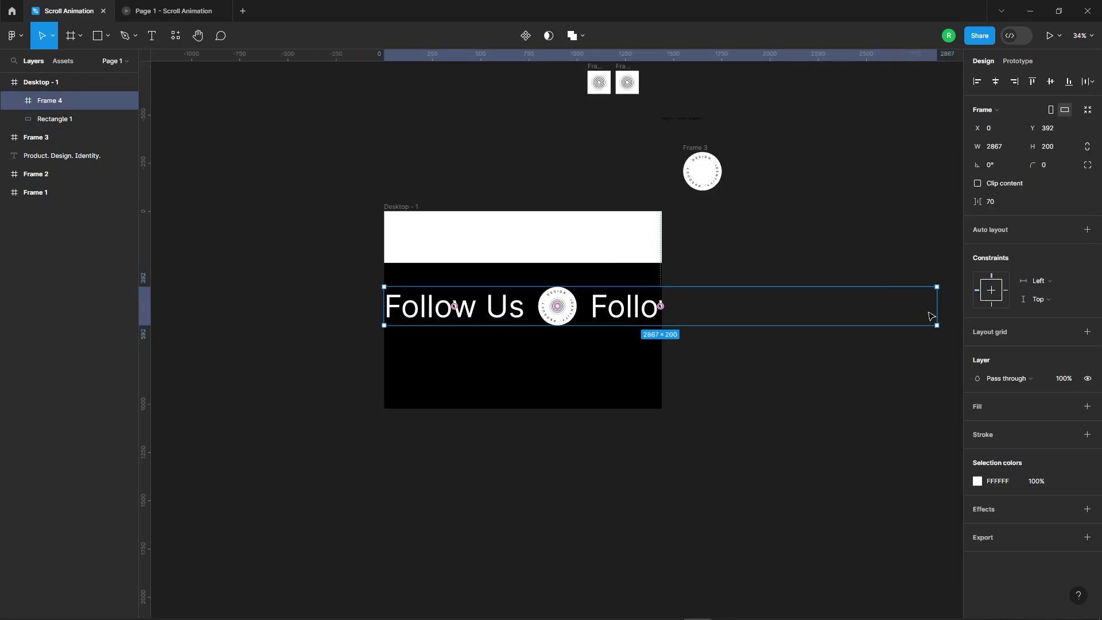
drag(936, 295, 670, 306)
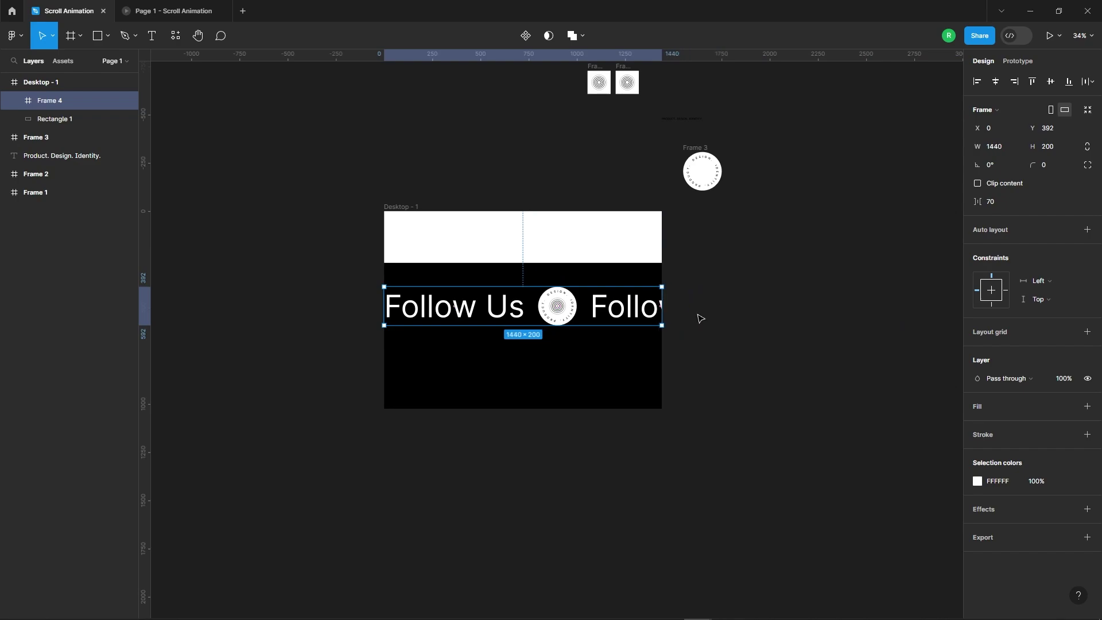
scroll(652, 304, up, 5)
scroll(660, 215, down, 6)
click(457, 164)
click(401, 206)
scroll(352, 301, down, 1)
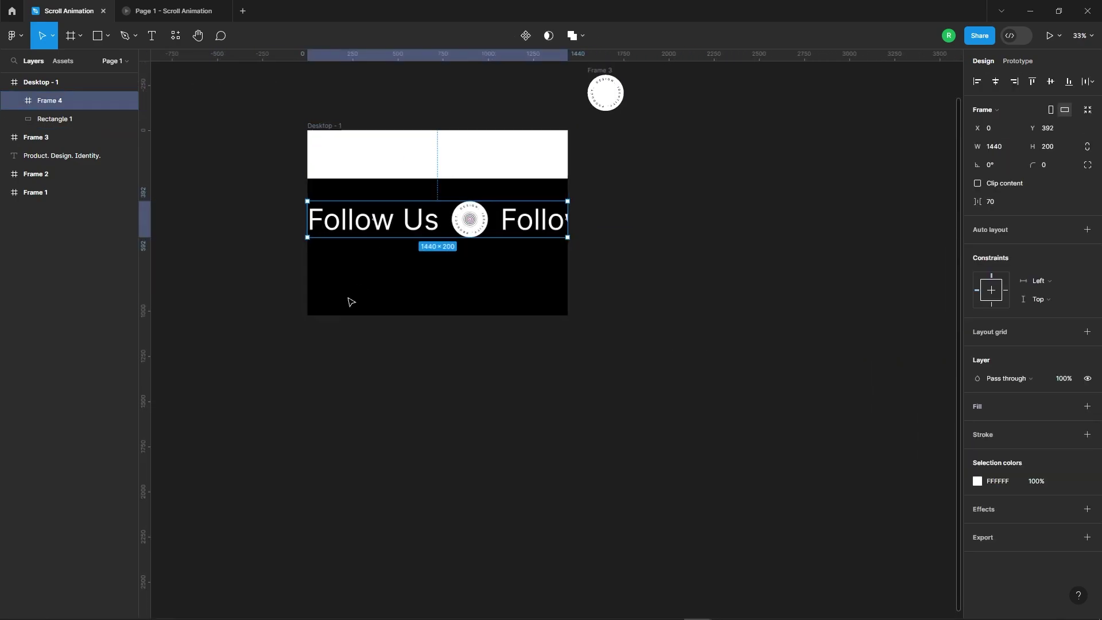
Move the row frame out of the Desktop frame onto the empty canvas to its right.
scroll(351, 302, down, 1)
drag(378, 248, 711, 253)
click(579, 184)
scroll(579, 186, down, 1)
drag(680, 215, 597, 268)
scroll(597, 268, up, 2)
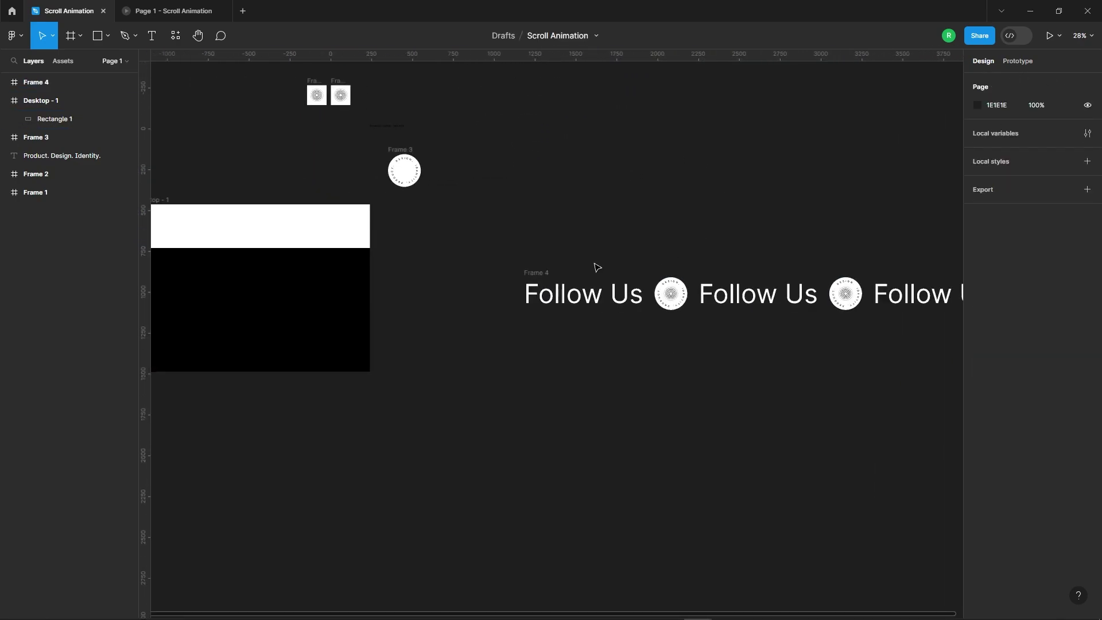
Shift all texts and badges inside the row frame 130 px to the left while the frame stays in place.
click(537, 273)
scroll(505, 213, down, 2)
scroll(677, 216, up, 2)
scroll(350, 251, down, 2)
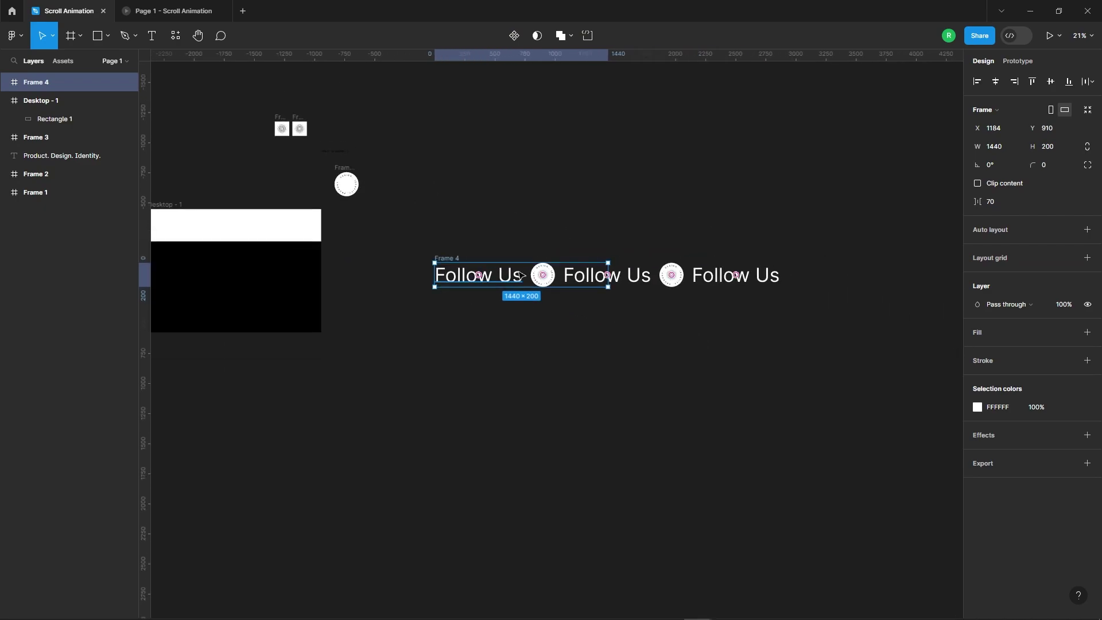
scroll(522, 276, up, 2)
click(4, 82)
click(49, 100)
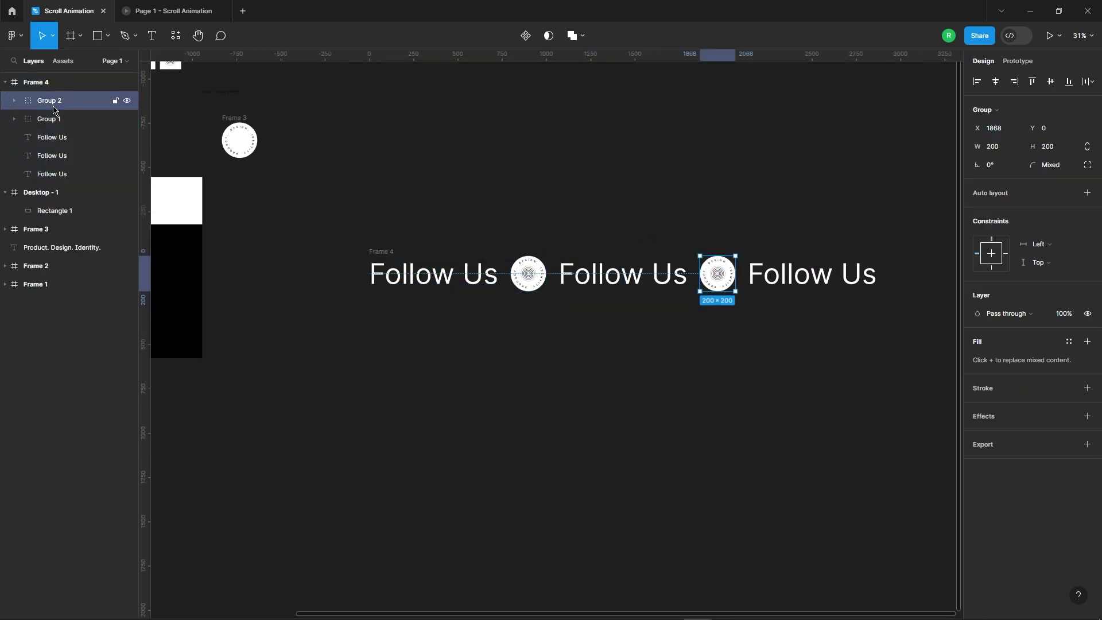
shift+click(51, 174)
scroll(365, 267, up, 4)
scroll(378, 269, down, 1)
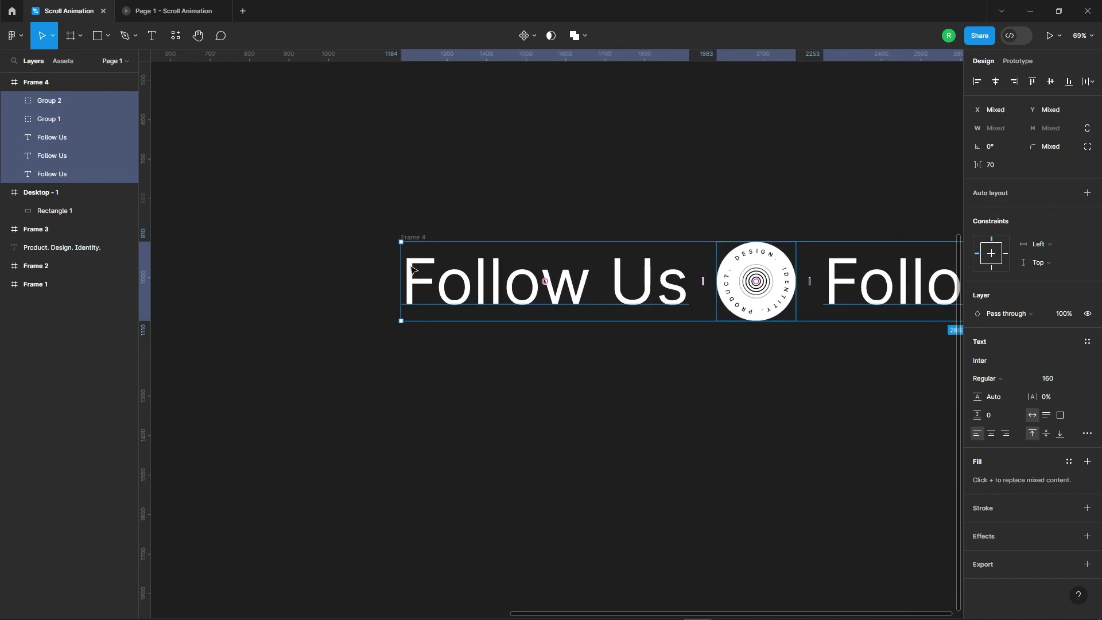
key(shift+Left)
key(shift+Left)
key(shift+Left)
key(shift+Left)
key(shift+Left)
key(shift+Left)
key(shift+Left)
key(shift+Left)
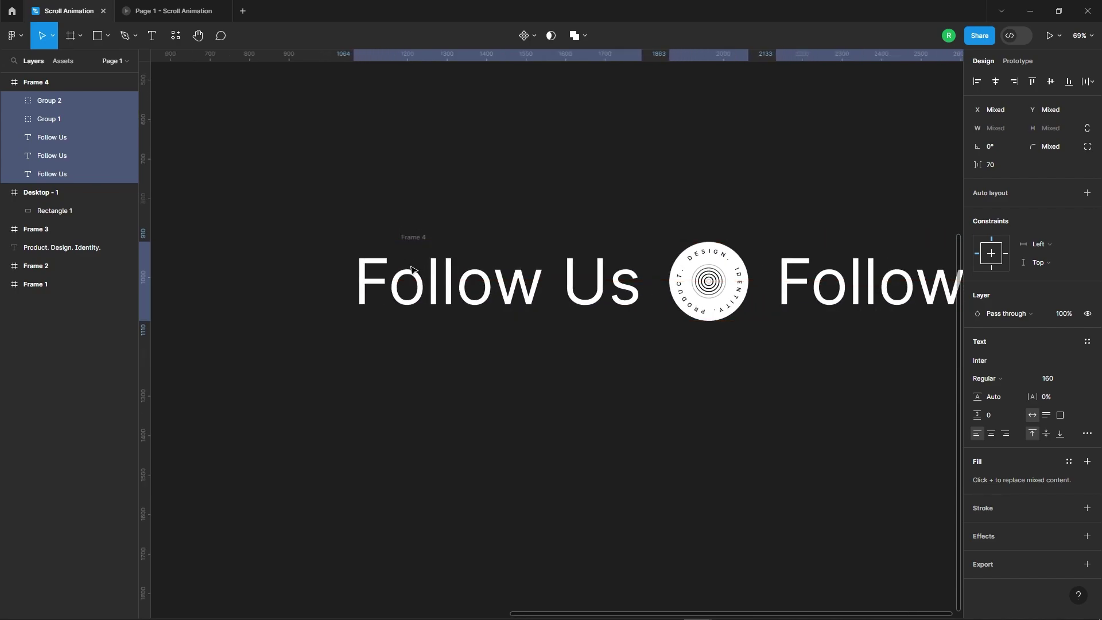
key(shift+Left)
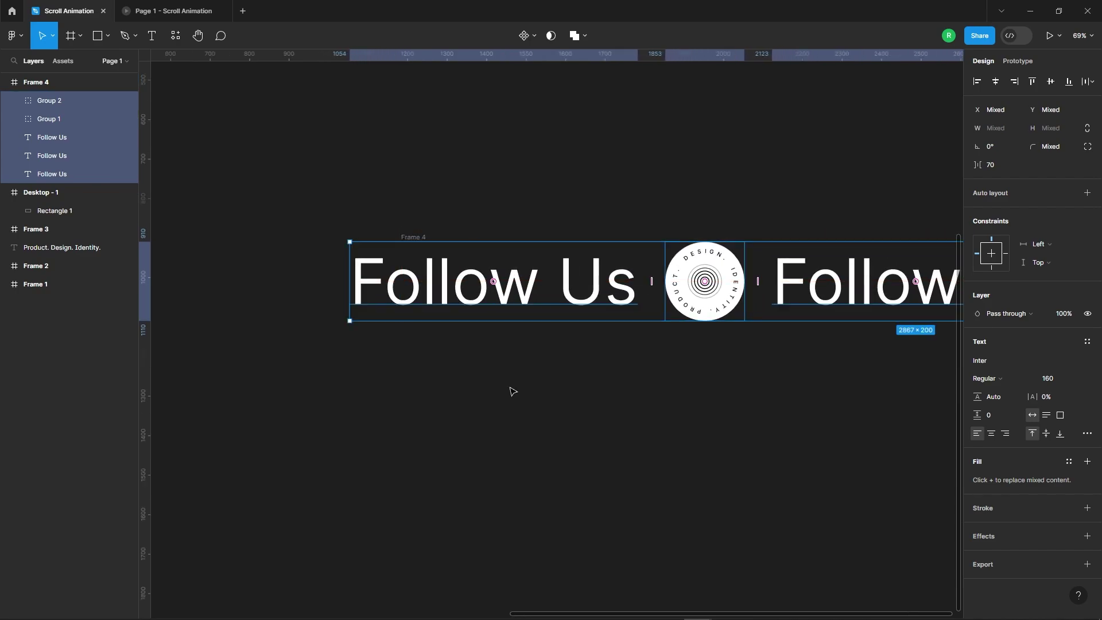
Add a vertical ruler guide and align it with the left edge of the first "Follow Us" text's letter F.
click(491, 371)
scroll(348, 222, down, 1)
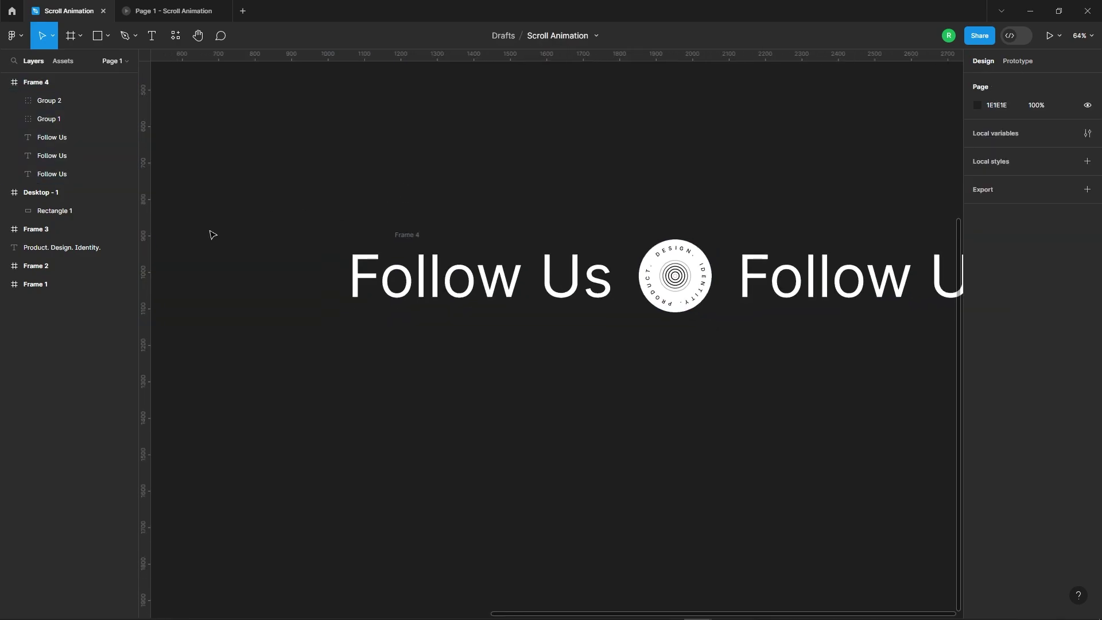
drag(147, 244, 351, 230)
scroll(349, 228, up, 10)
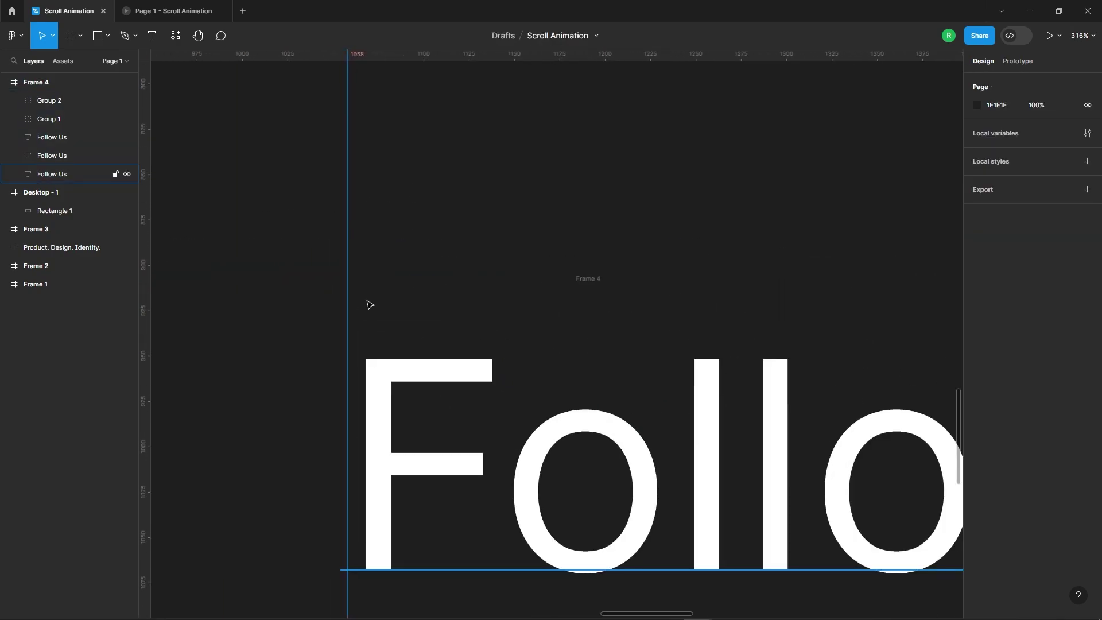
drag(349, 313, 368, 311)
scroll(365, 370, up, 8)
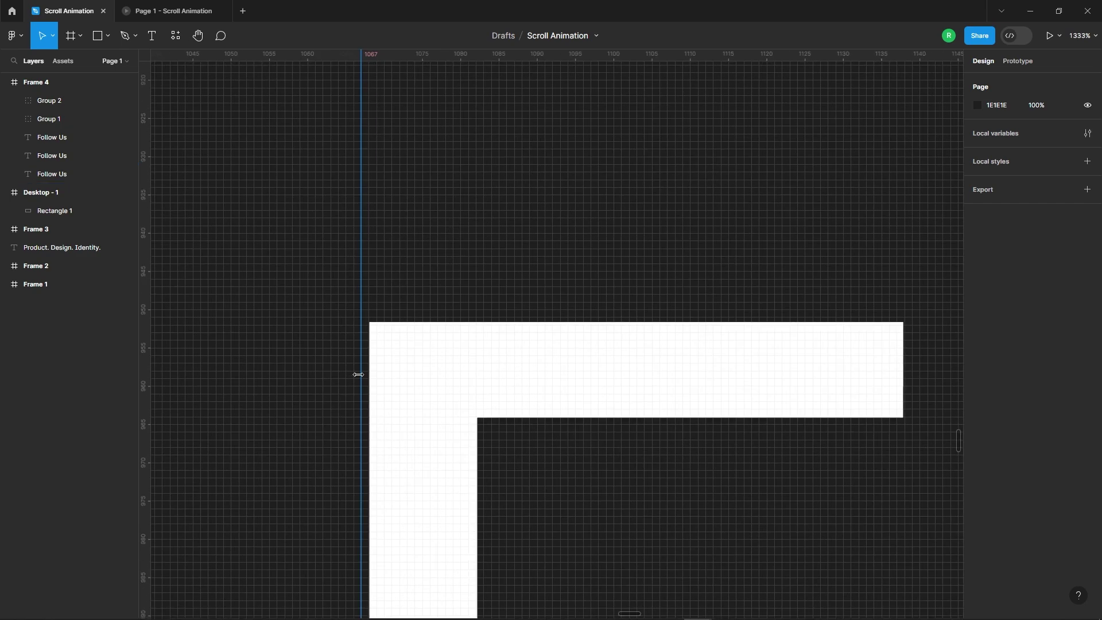
drag(362, 372, 374, 367)
scroll(313, 258, down, 10)
click(439, 187)
scroll(368, 209, down, 10)
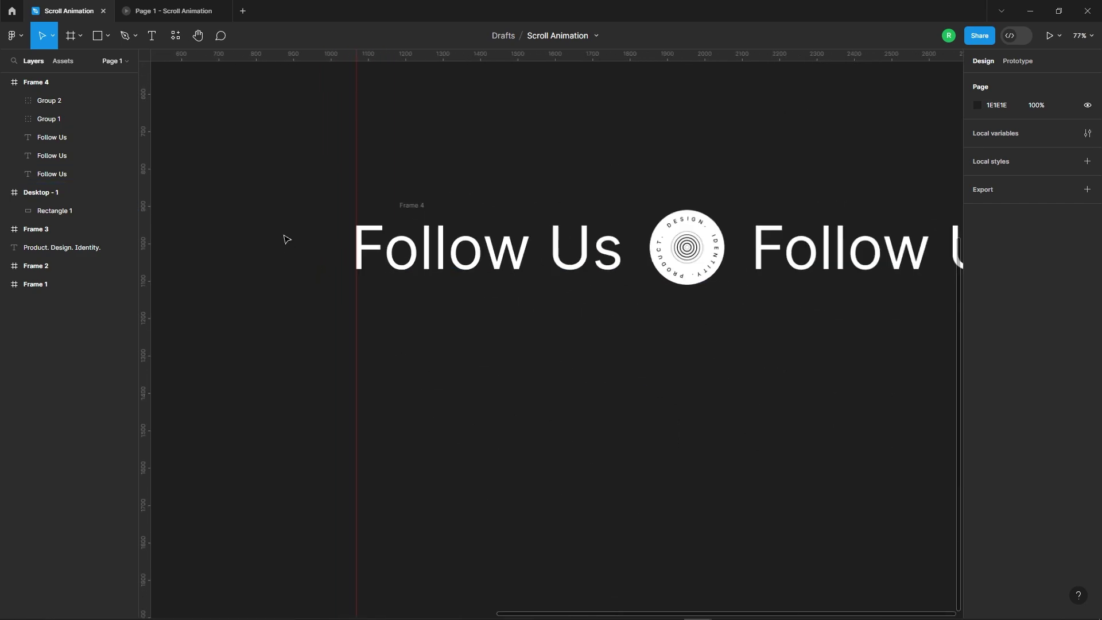
Duplicate the row frame straight below the original with a gap of about 97 px.
click(342, 234)
scroll(295, 245, up, 1)
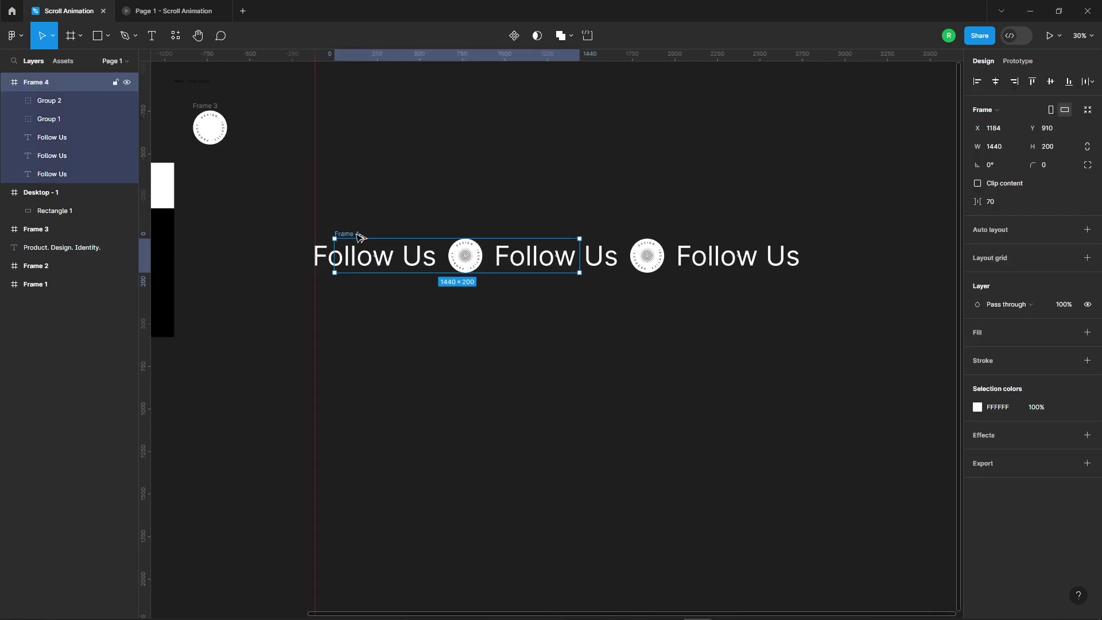
drag(356, 234, 356, 284)
click(468, 434)
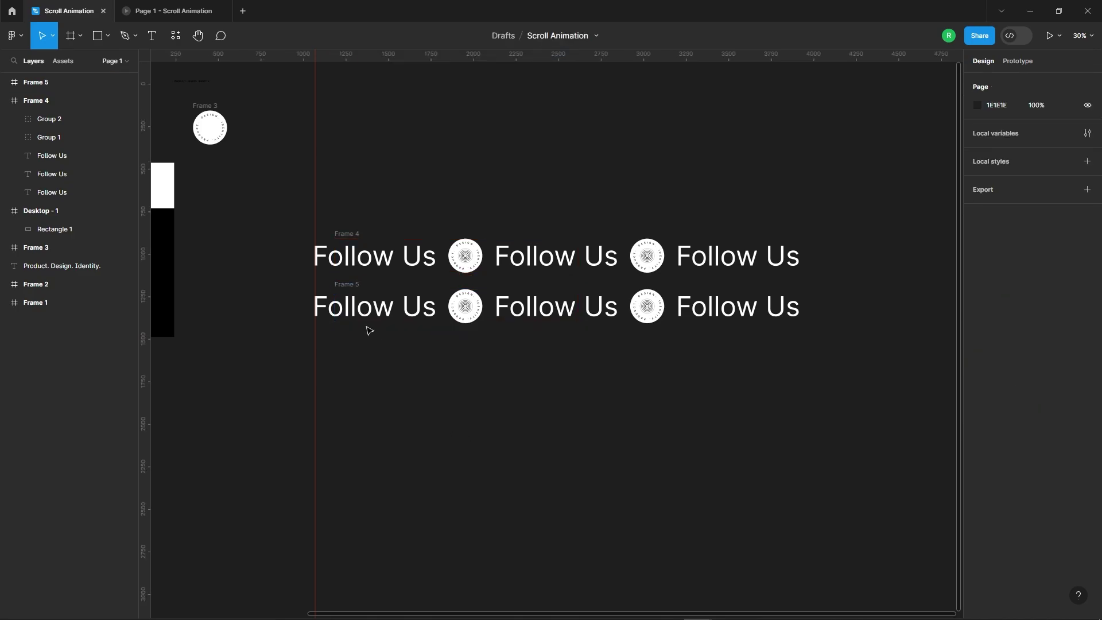
Shift the duplicate frame's texts and badges left until the second "Follow Us" lines up exactly with the vertical guide.
click(347, 286)
click(5, 83)
click(68, 102)
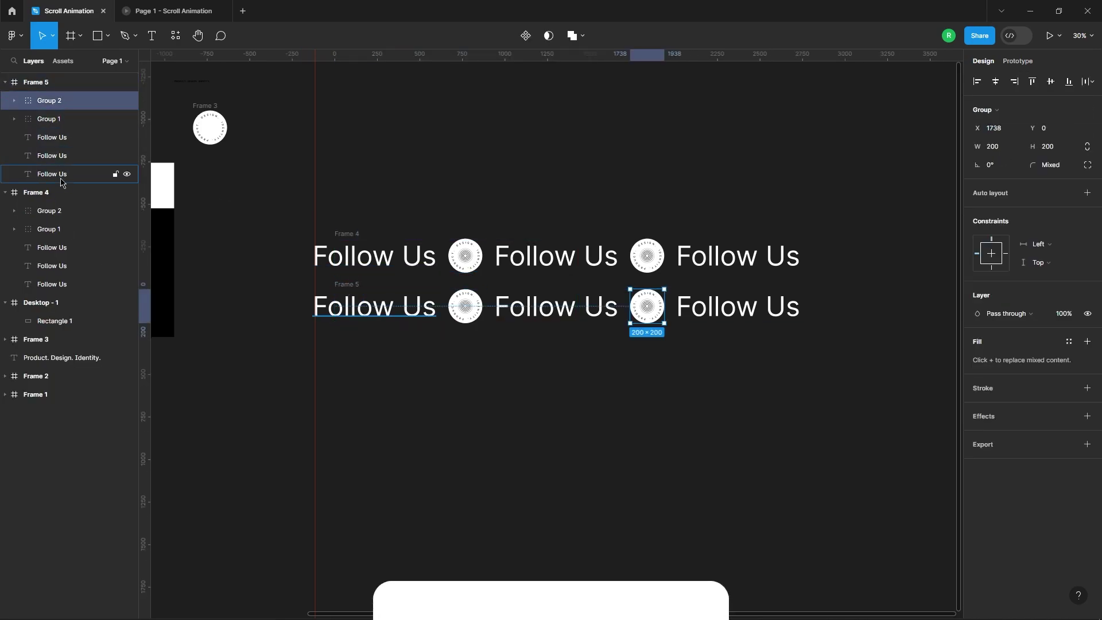
shift+click(61, 175)
key(shift+Left)
key(shift+Left)
key(shift+Left)
key(shift+Left)
key(shift+Left)
key(shift+Left)
key(shift+Left)
key(shift+Left)
key(shift+Left)
key(shift+Left)
key(shift+Left)
key(shift+Left)
key(shift+Left)
key(shift+Left)
key(shift+Left)
key(shift+Left)
key(shift+Left)
key(shift+Left)
key(shift+Left)
key(shift+Left)
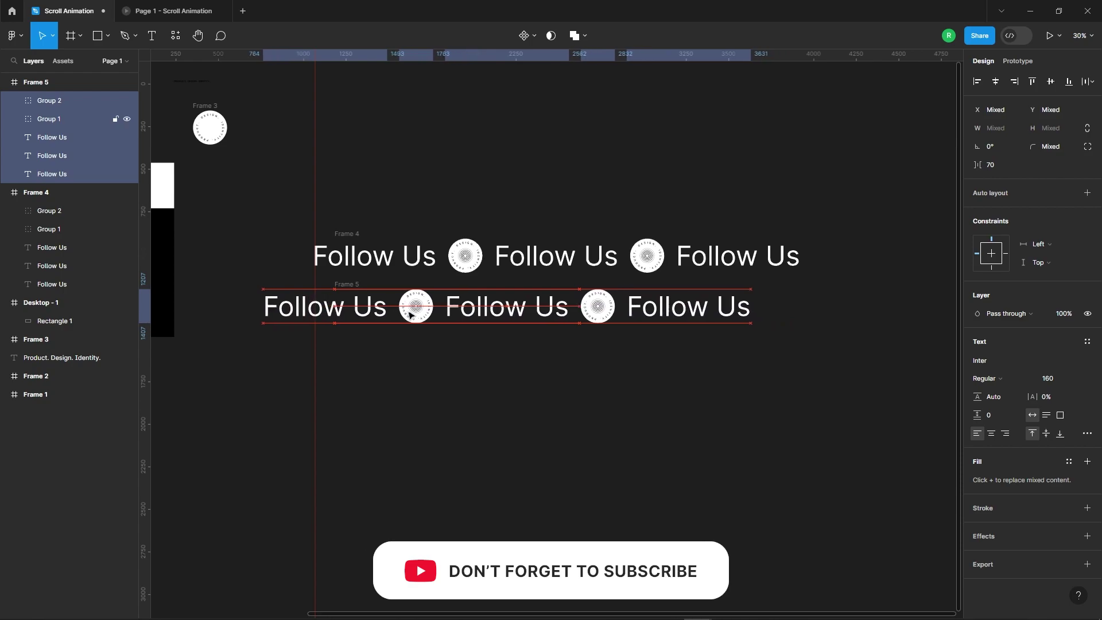
key(shift+Left)
key(shift+Left)
key(shift+Left)
key(shift+Left)
key(shift+Left)
key(shift+Left)
key(shift+Left)
key(shift+Left)
key(shift+Left)
key(shift+Left)
key(shift+Left)
key(shift+Left)
key(shift+Left)
key(shift+Left)
key(shift+Left)
key(shift+Left)
key(shift+Left)
key(shift+Left)
key(shift+Left)
key(shift+Left)
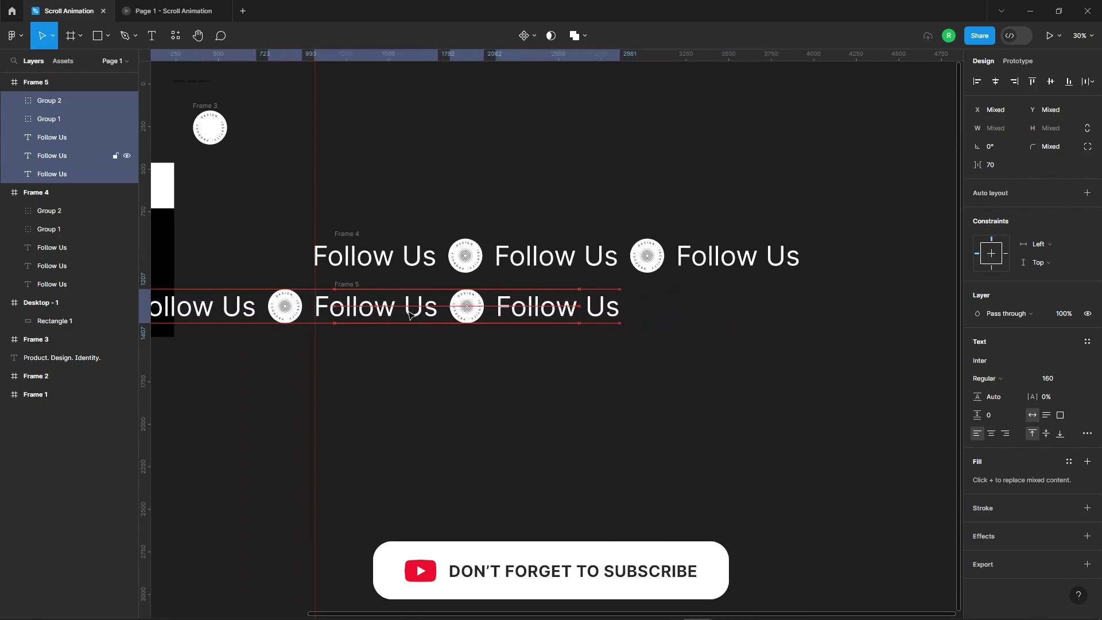
scroll(409, 314, up, 10)
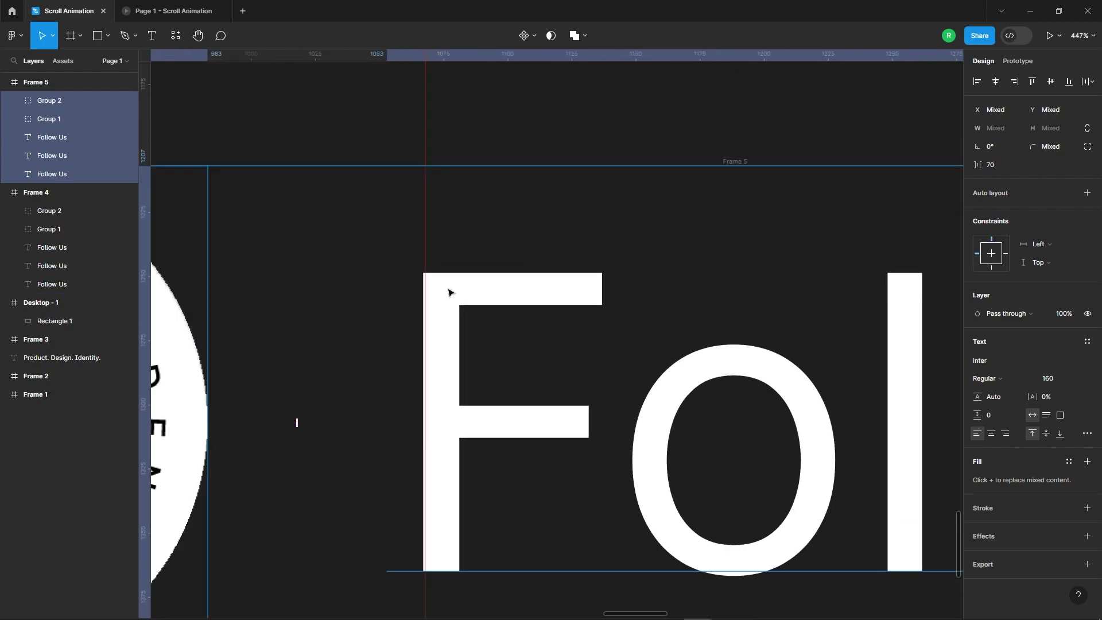
key(Right)
scroll(380, 282, down, 8)
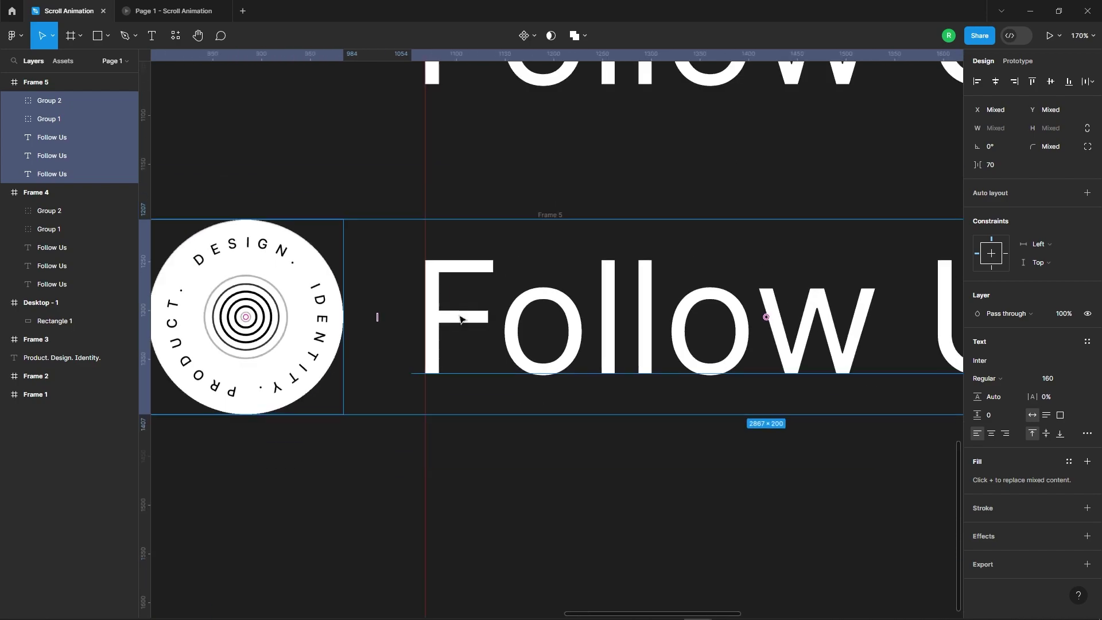
click(475, 352)
scroll(345, 322, down, 3)
Combine the two row frames, Frame 4 and Frame 5, into a component set.
click(469, 322)
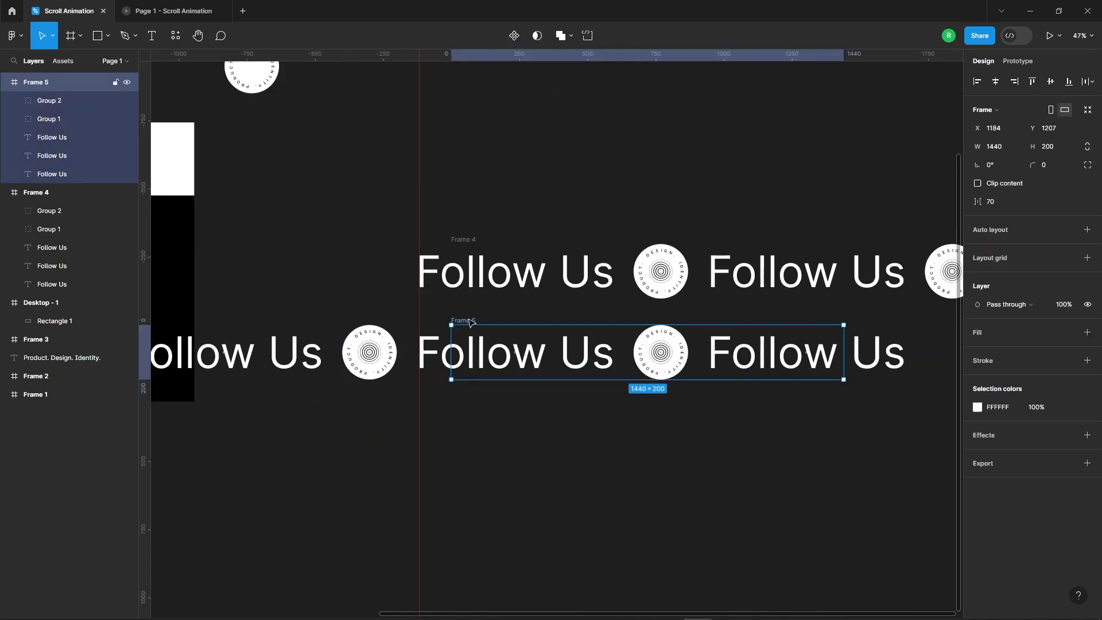
scroll(524, 468, down, 3)
click(636, 471)
click(463, 286)
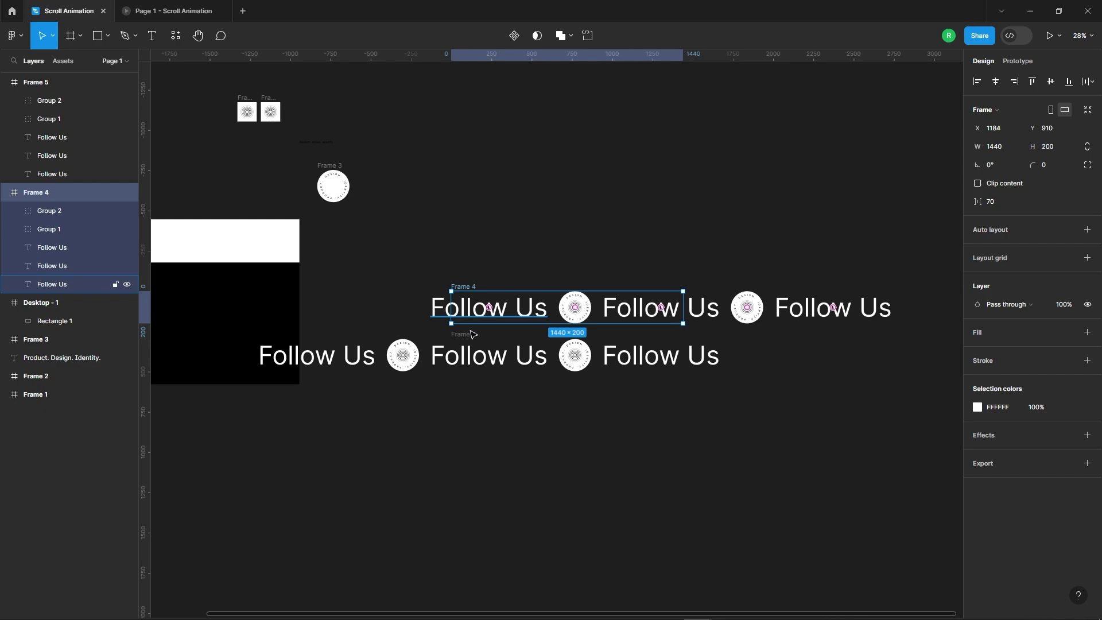
shift+click(472, 336)
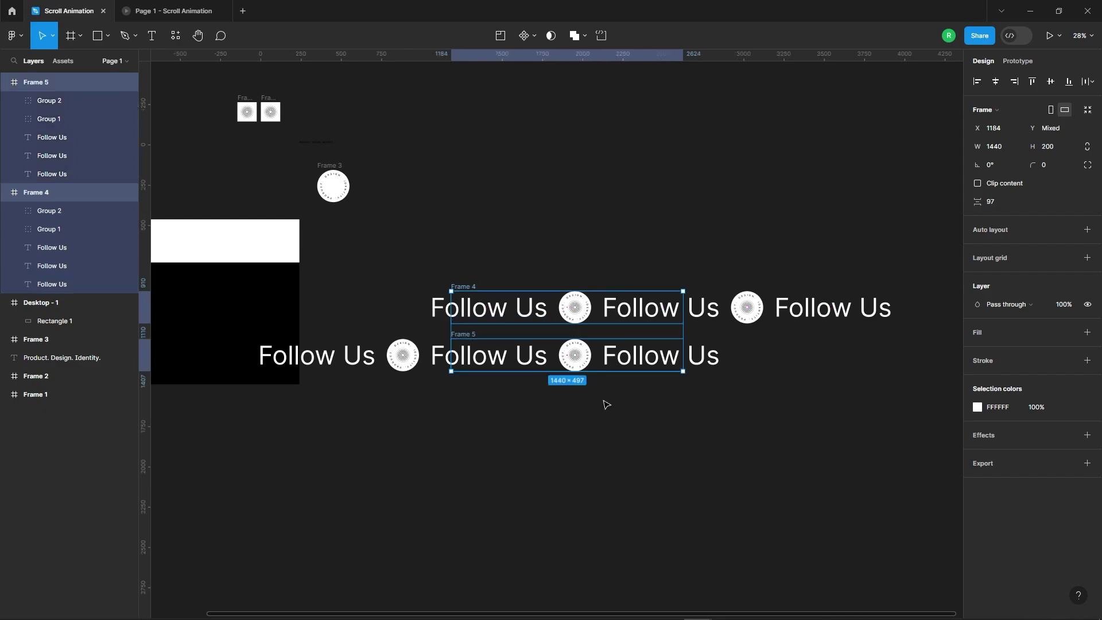
click(535, 38)
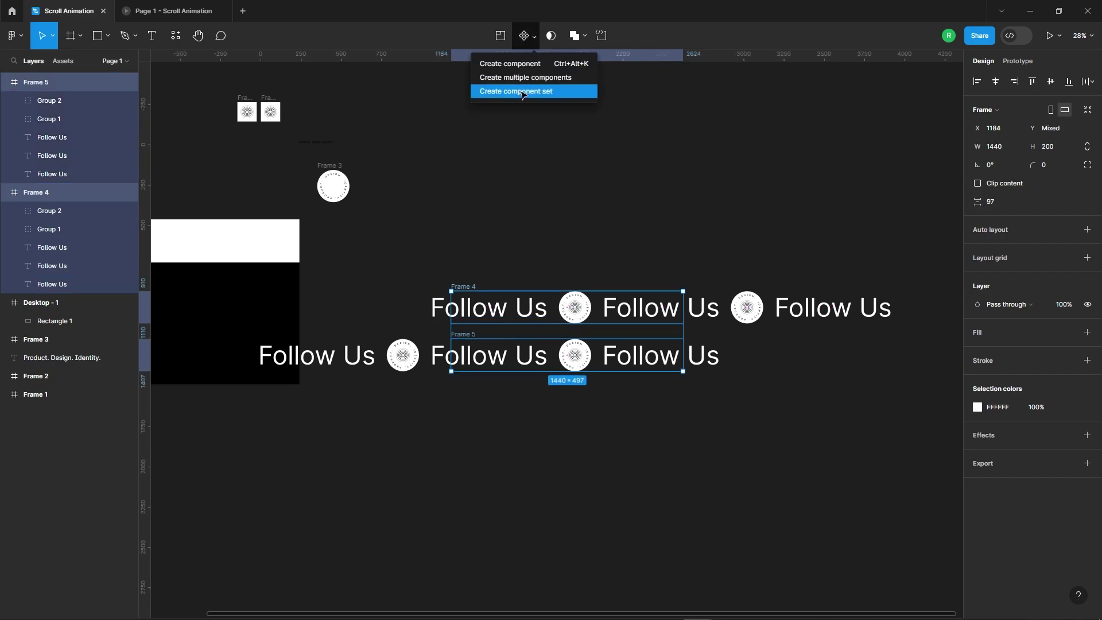
click(523, 93)
Add a prototype interaction from the Frame 4 variant to Frame 5, triggered after a delay of 1 ms.
click(597, 317)
scroll(522, 351, up, 3)
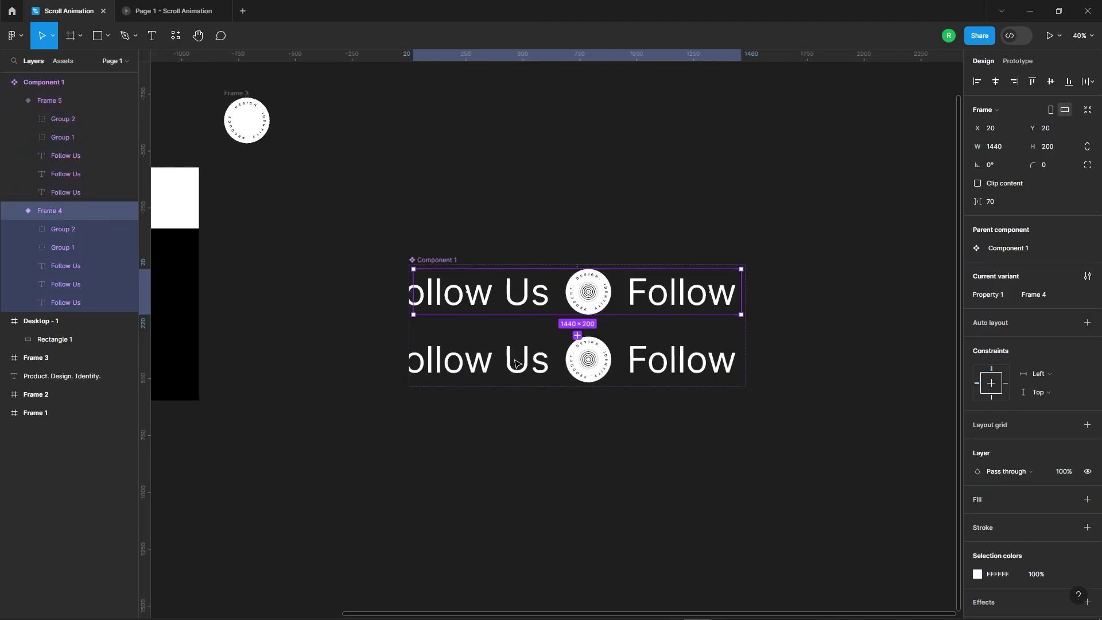
click(1021, 63)
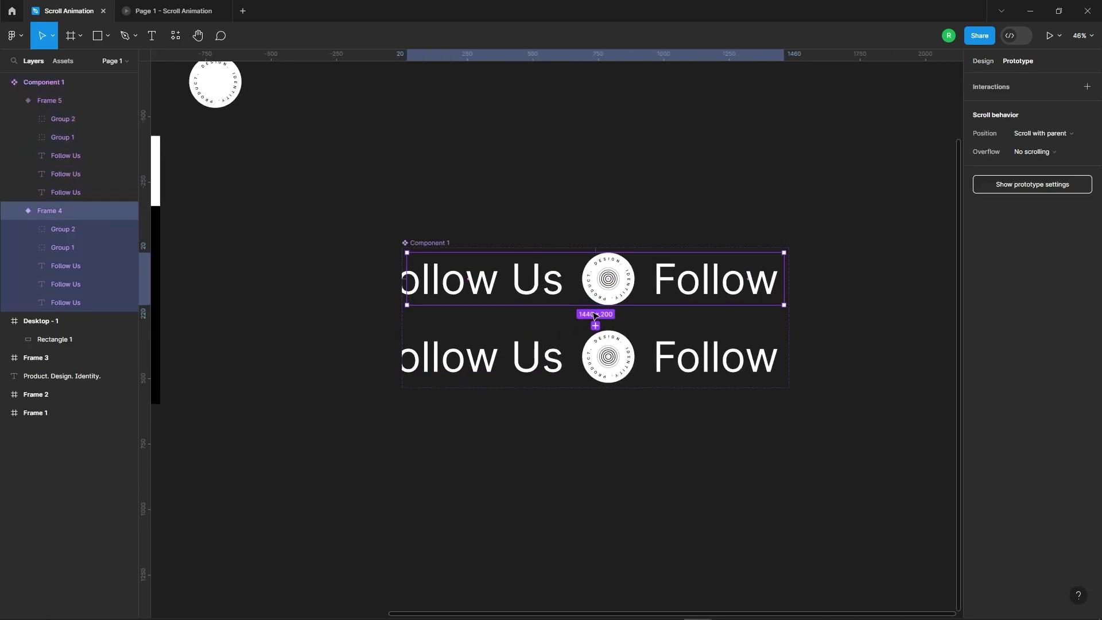
drag(653, 341, 630, 374)
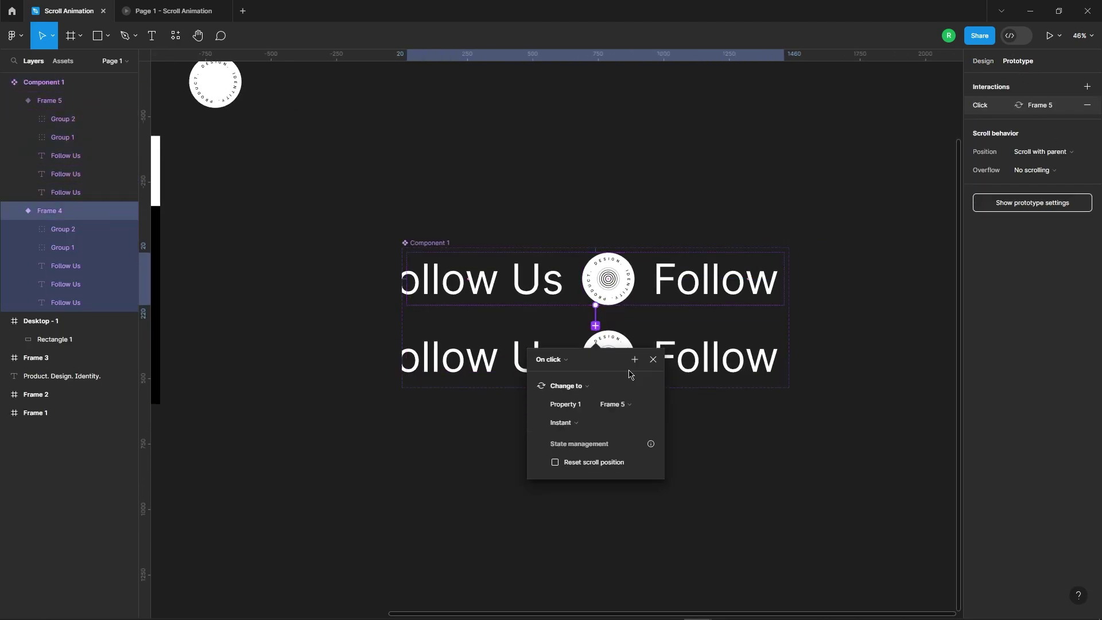
click(546, 361)
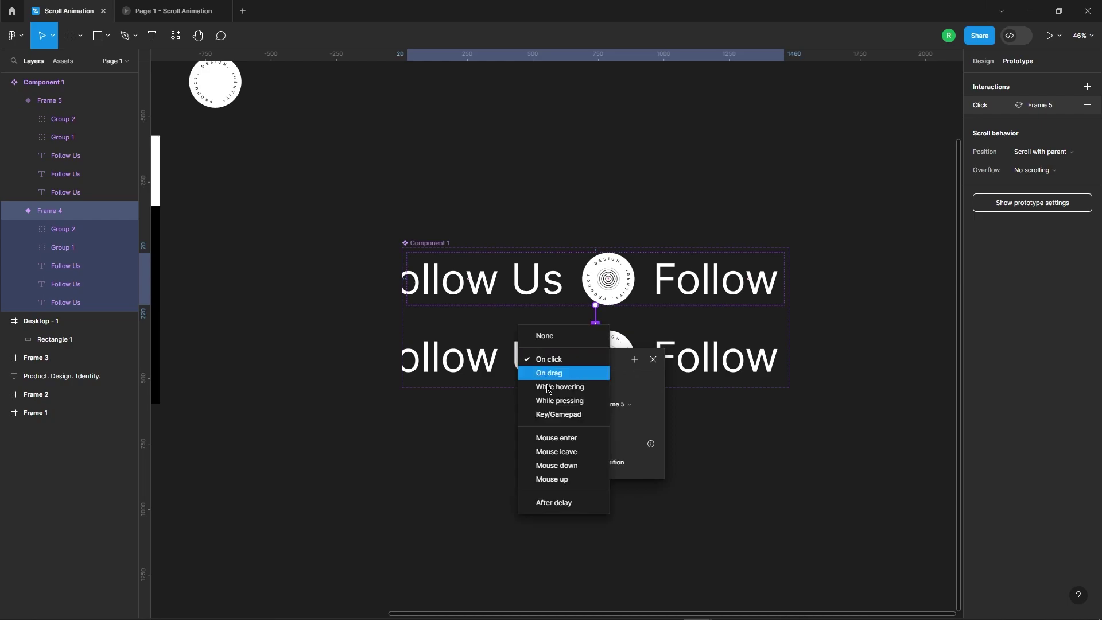
click(546, 503)
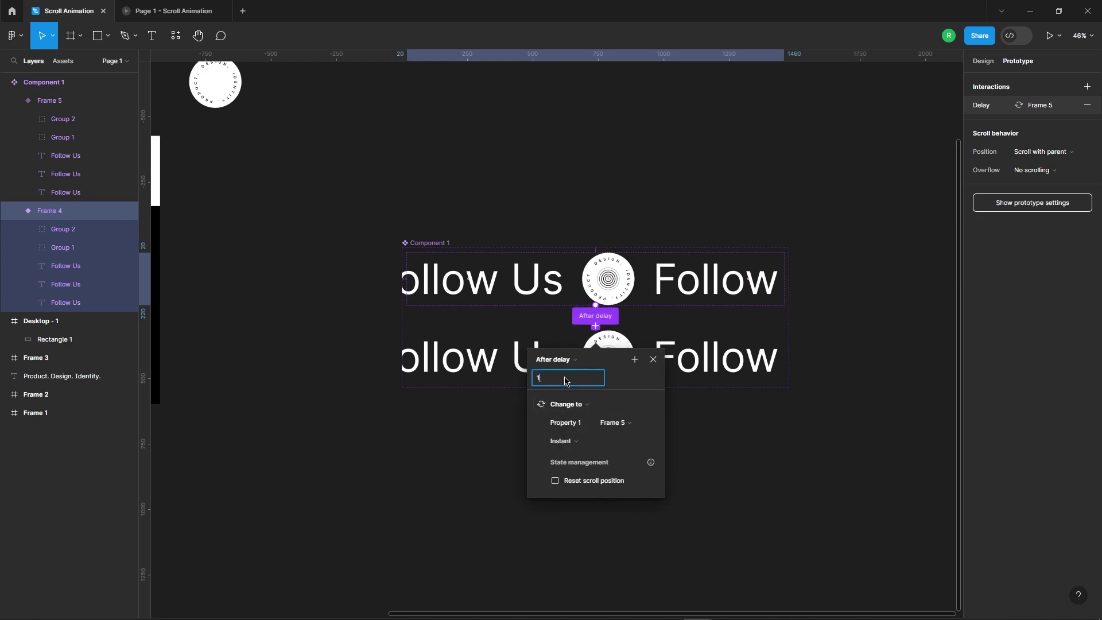
Set the Frame 4 interaction's animation to Smart animate with a Linear curve lasting 6500 ms.
click(571, 442)
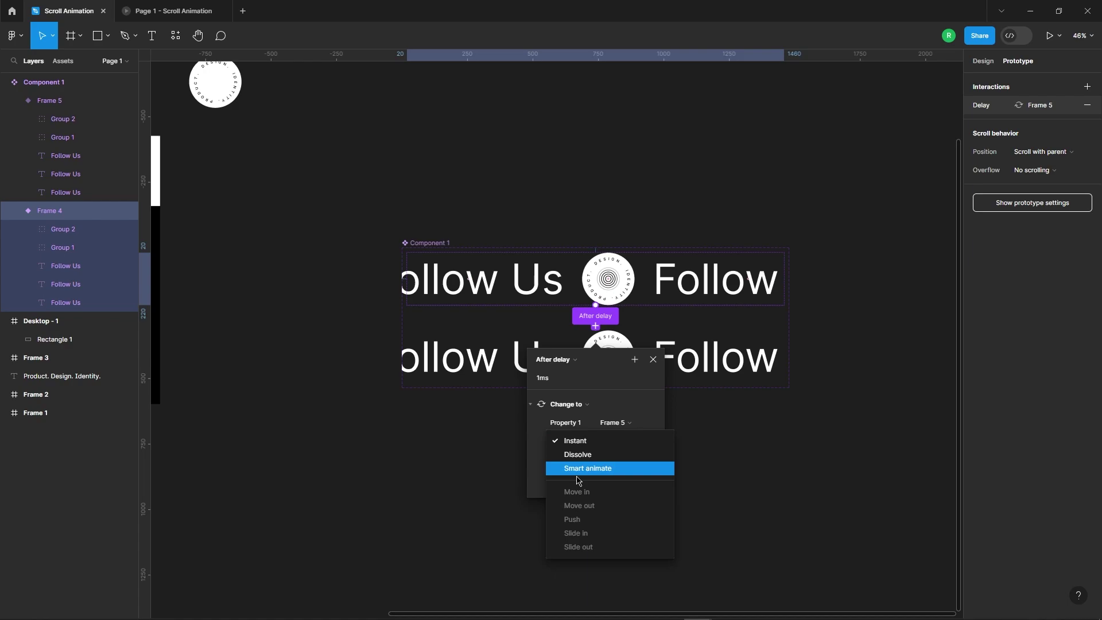
click(576, 476)
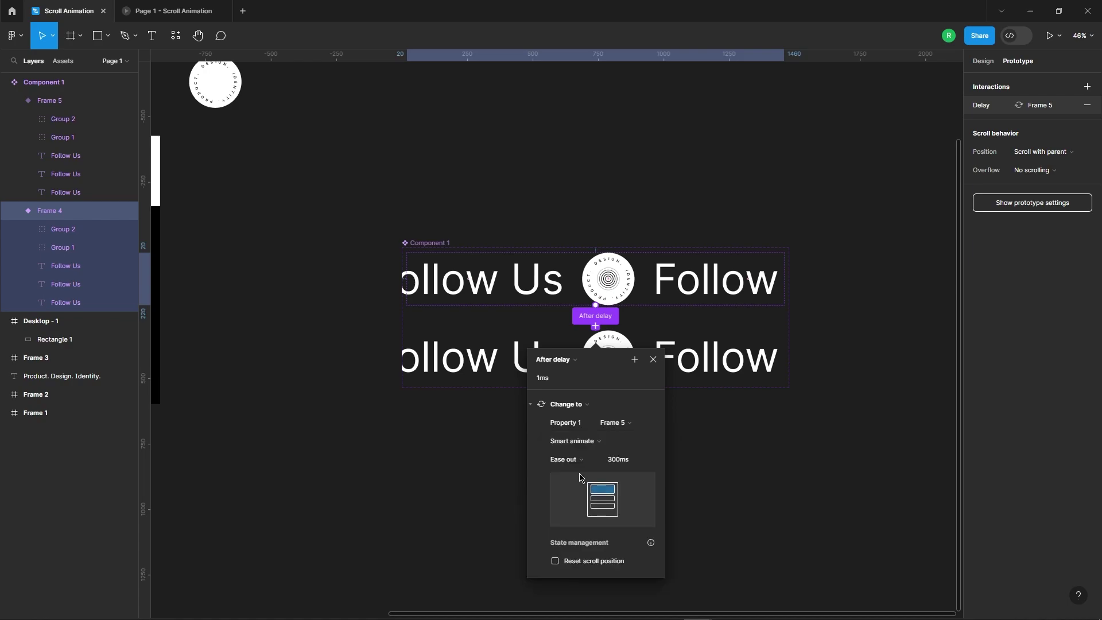
click(577, 461)
click(574, 417)
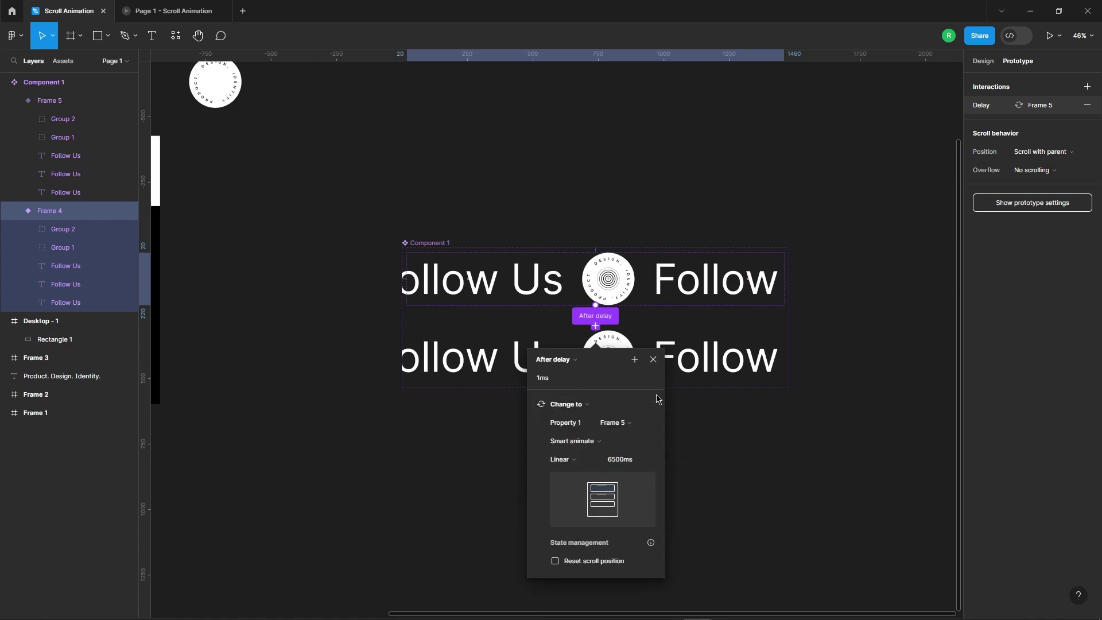
click(652, 360)
Link the Frame 5 variant back to Frame 4 with an after-delay trigger of 1 ms and an Instant transition.
click(595, 376)
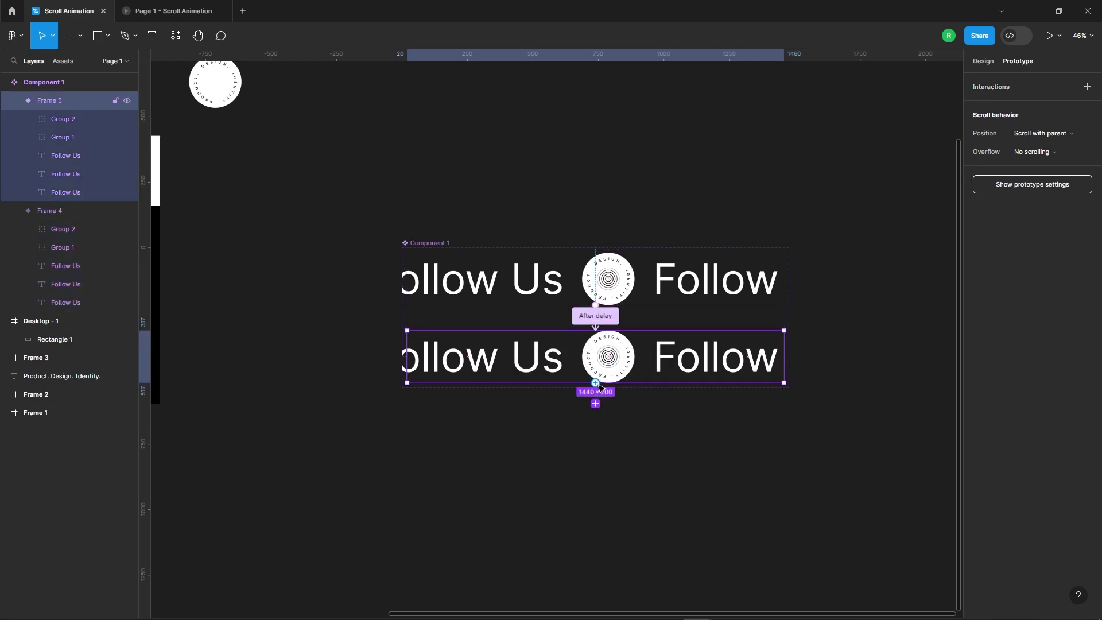
drag(513, 391, 537, 275)
click(552, 333)
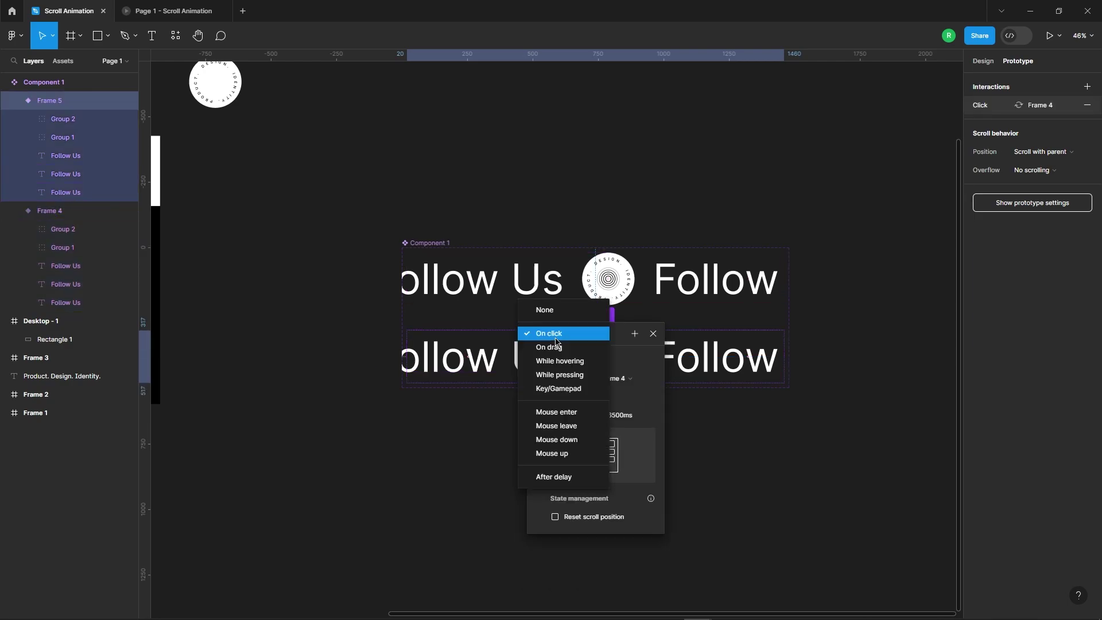
click(571, 480)
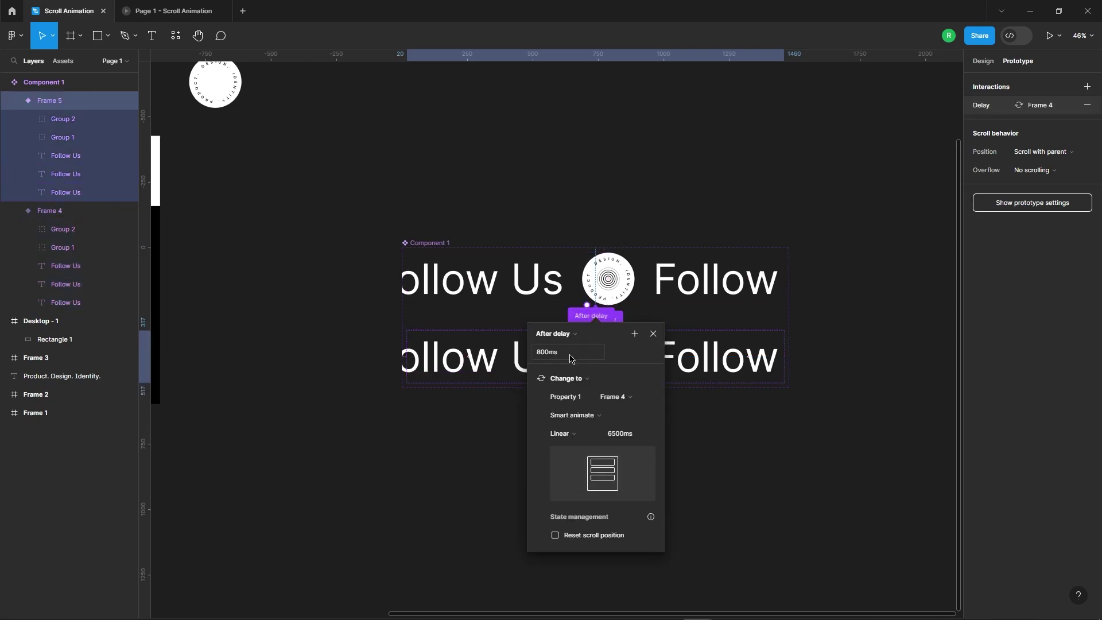
click(572, 415)
click(565, 386)
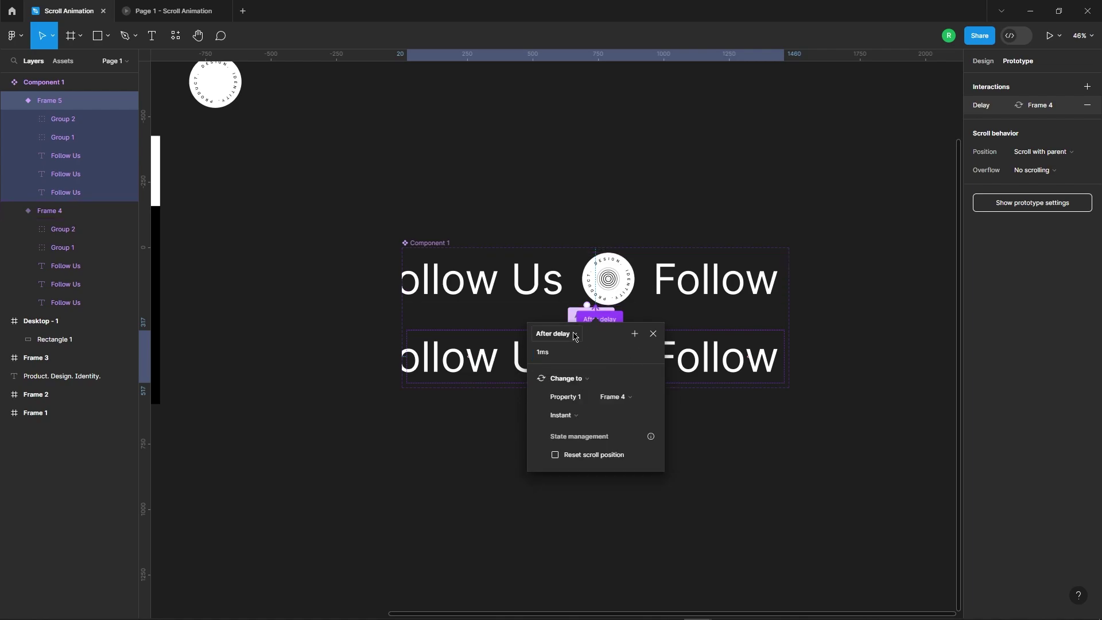
click(653, 334)
Place an instance of Component 1 across the Desktop - 1 frame and center it vertically within the frame.
click(870, 237)
click(62, 61)
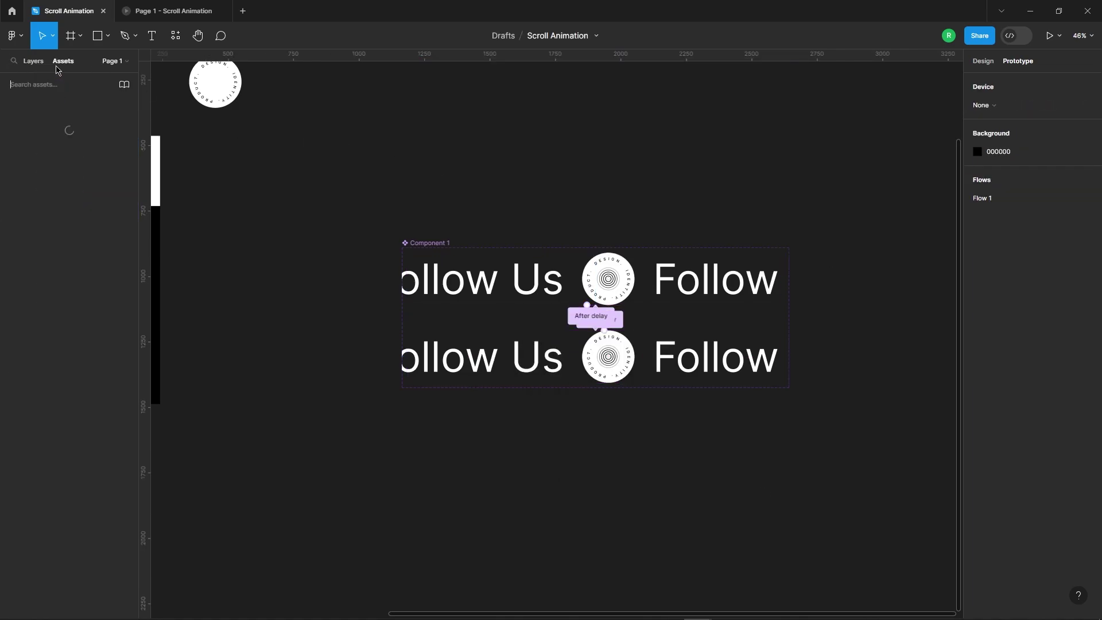
scroll(521, 180, down, 3)
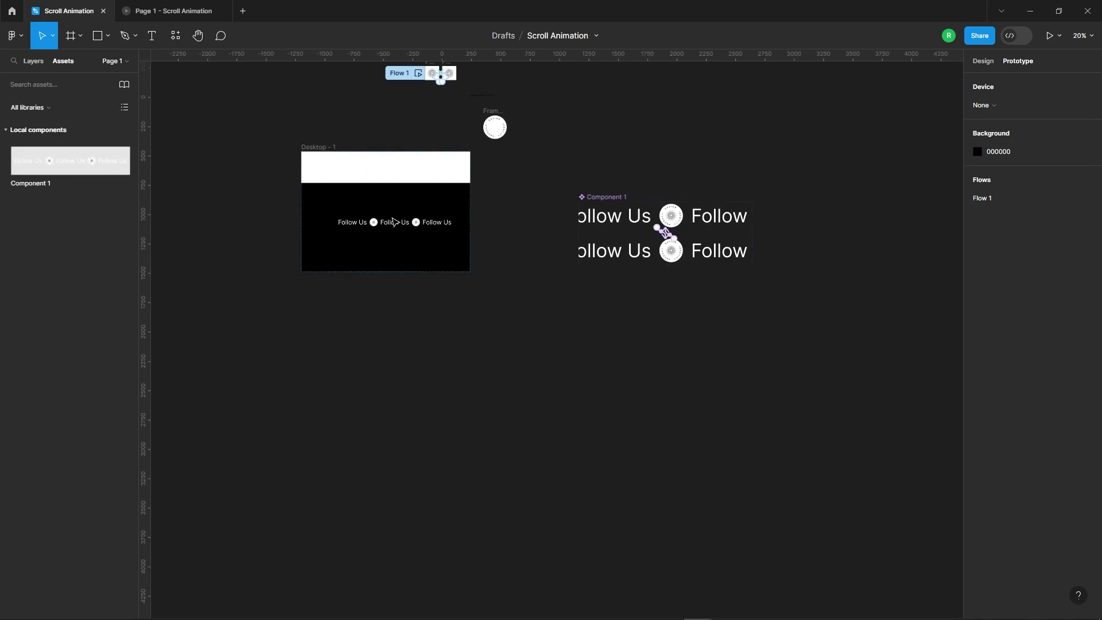
drag(394, 222, 386, 231)
scroll(294, 166, up, 3)
click(982, 61)
click(1053, 86)
click(302, 118)
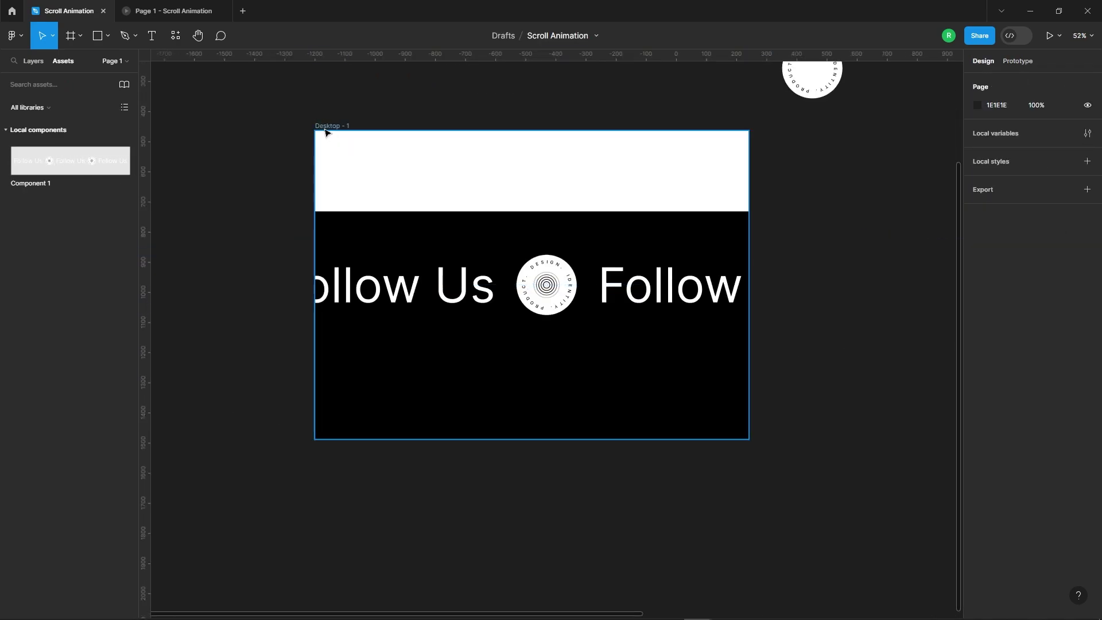
Add a flow starting point to the Desktop - 1 frame and preview its prototype in a separate tab.
click(325, 130)
click(1018, 61)
click(1087, 87)
click(307, 139)
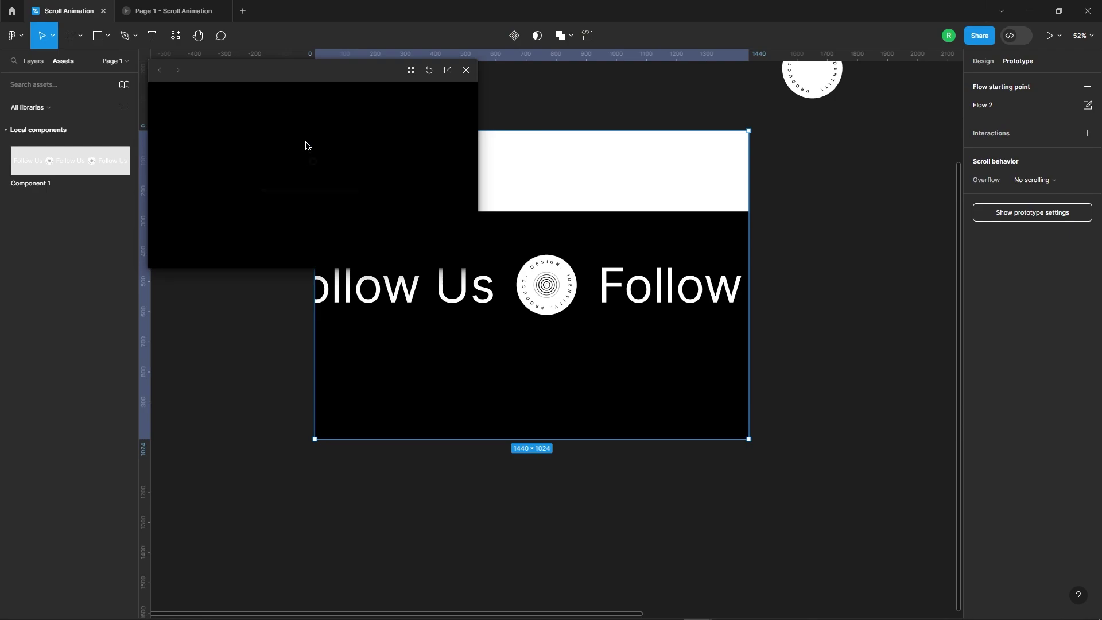
click(447, 69)
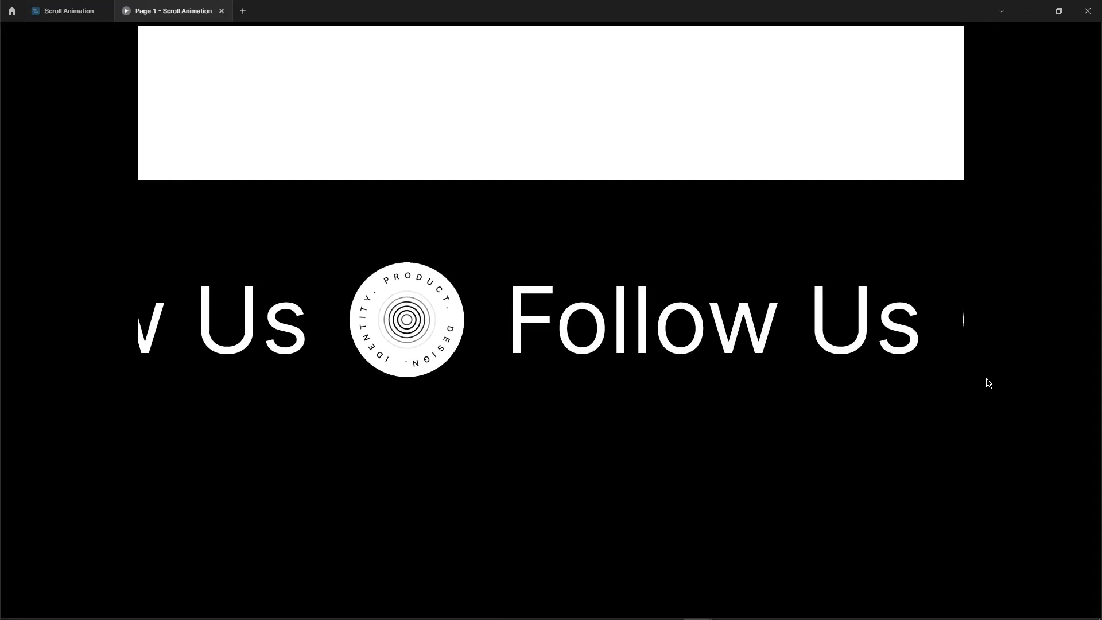